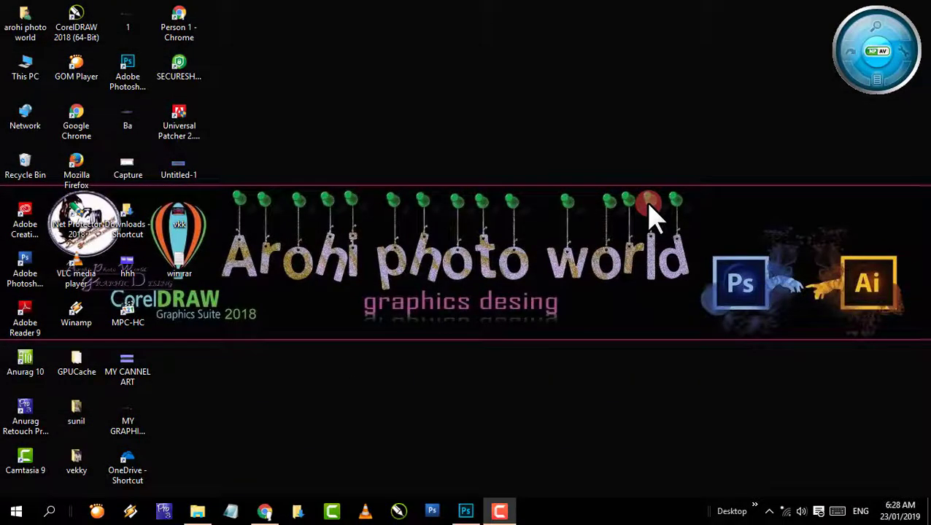
Refresh the desktop and switch to Adobe Photoshop
right_click(650, 102)
left_click(702, 148)
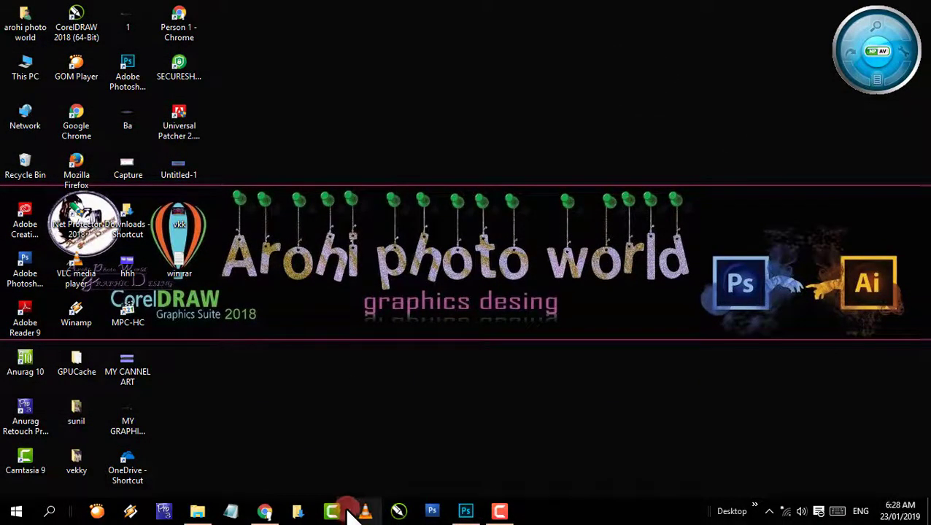
left_click(465, 511)
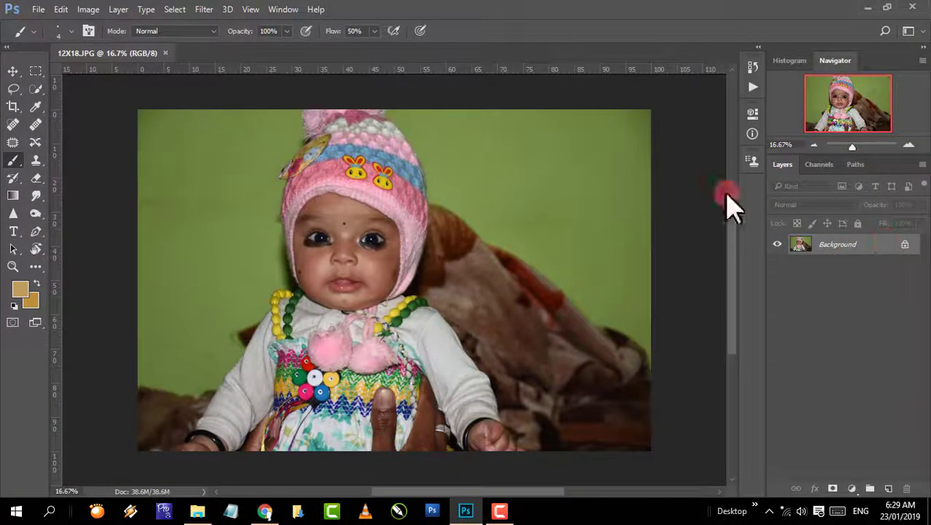
Resize the photo to 12 inches wide by 8 inches high with Image Size
left_click(39, 10)
mouse_move(80, 10)
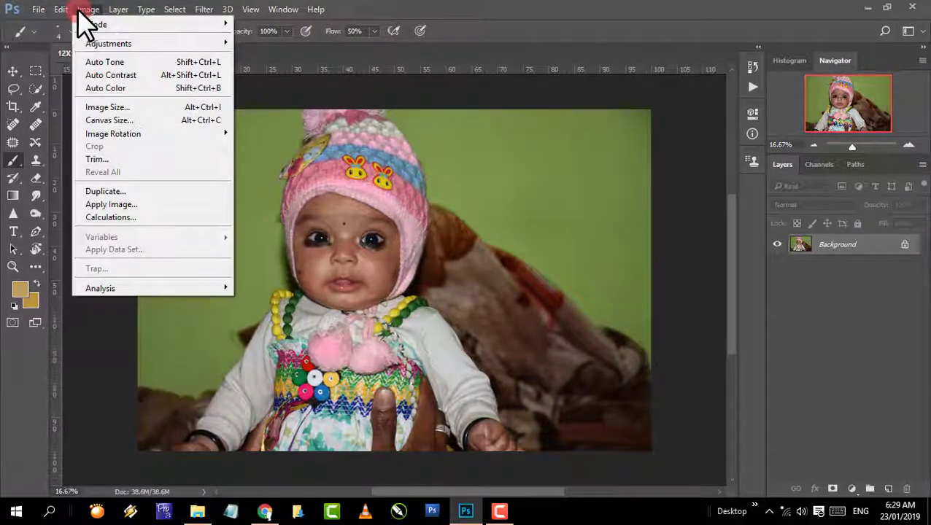
left_click(127, 108)
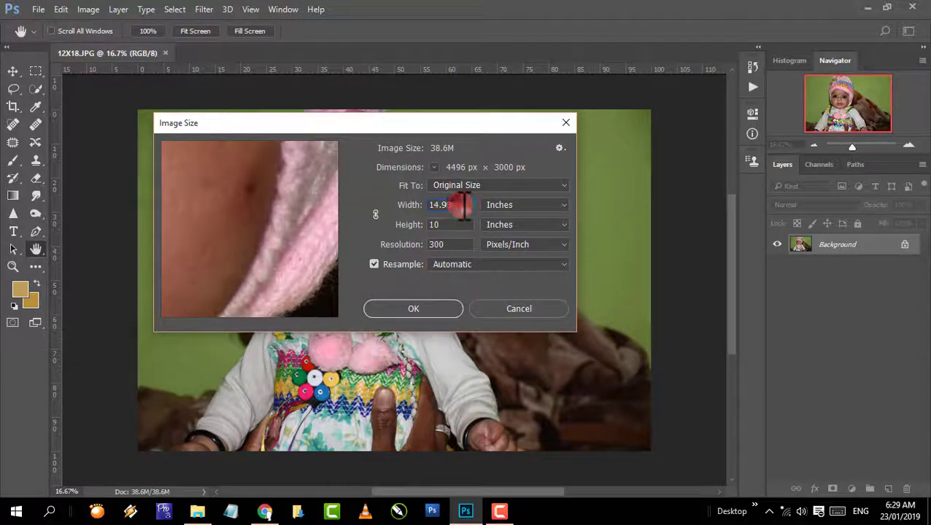
left_click_drag(464, 205, 422, 205)
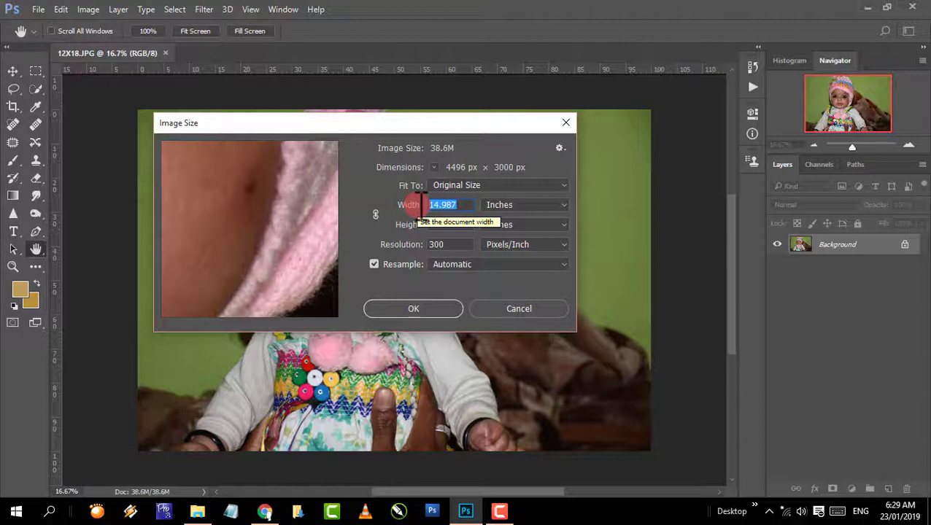
type("12")
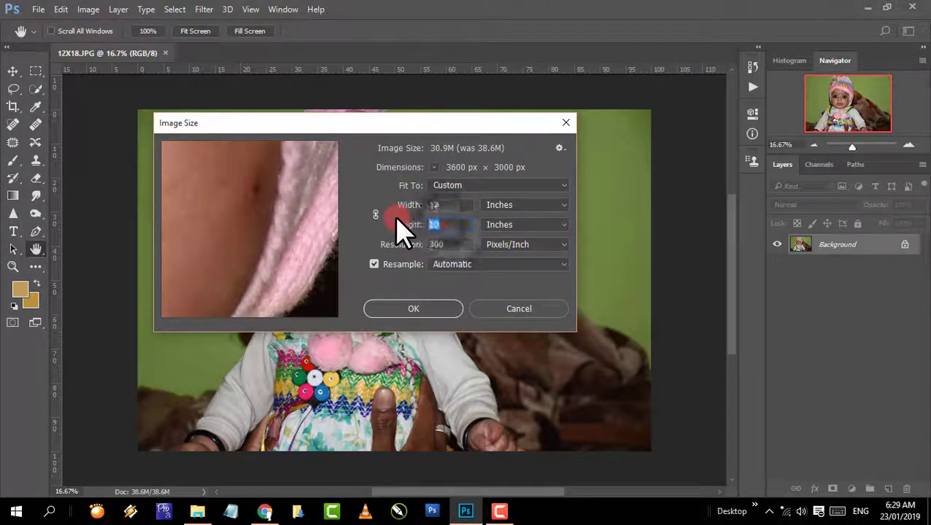
type("8")
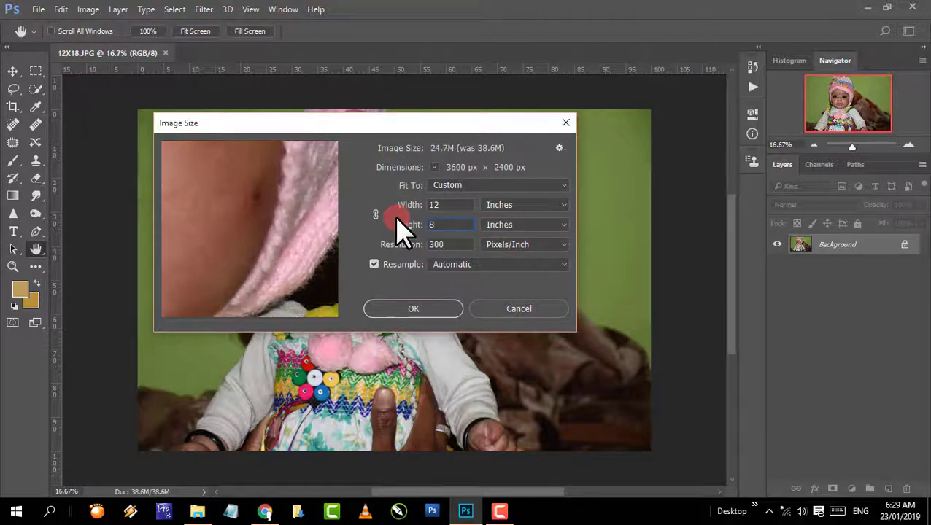
left_click(415, 309)
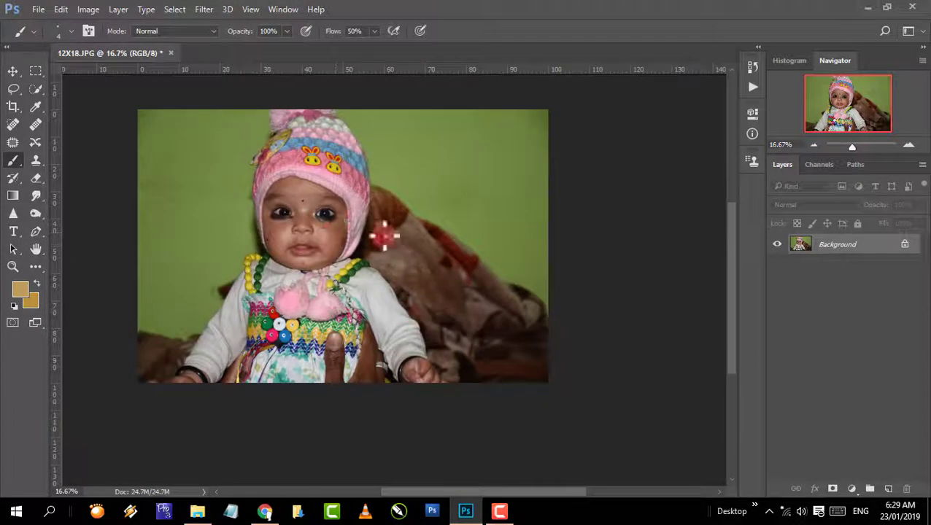
Check the photo's width, height and resolution in the Image Size dialog
left_click(88, 10)
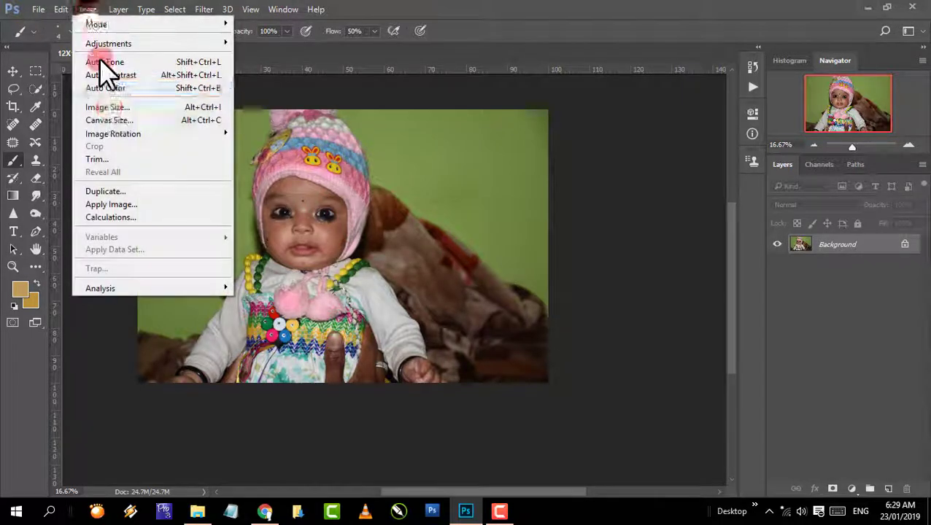
left_click(117, 107)
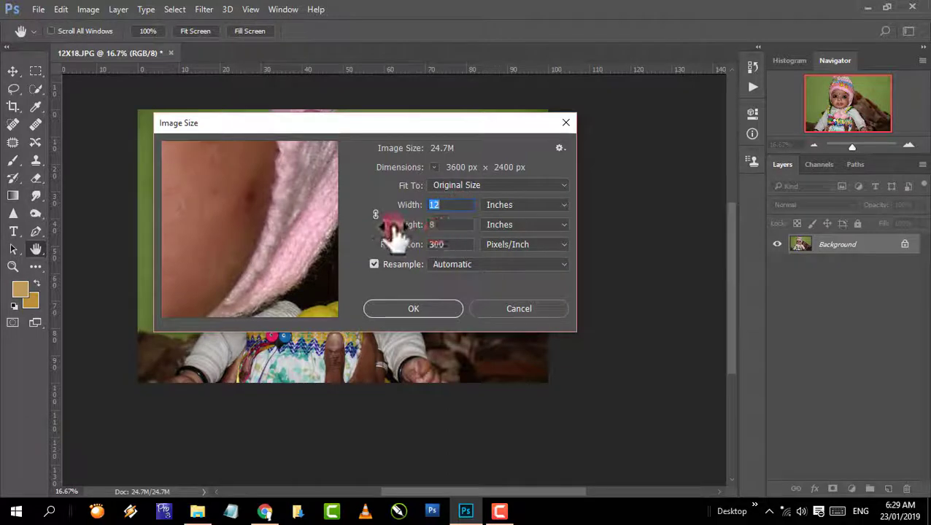
left_click(413, 309)
key("b")
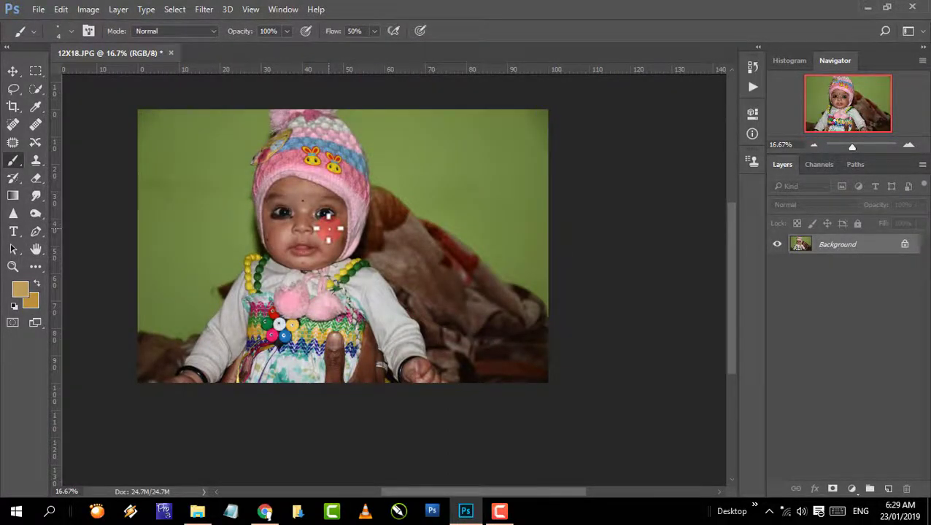
Brighten the photo with a Curves adjustment, raising a midtone point on the RGB curve to input 112, output 135
key("ctrl+plus")
left_click_drag(321, 216, 392, 268)
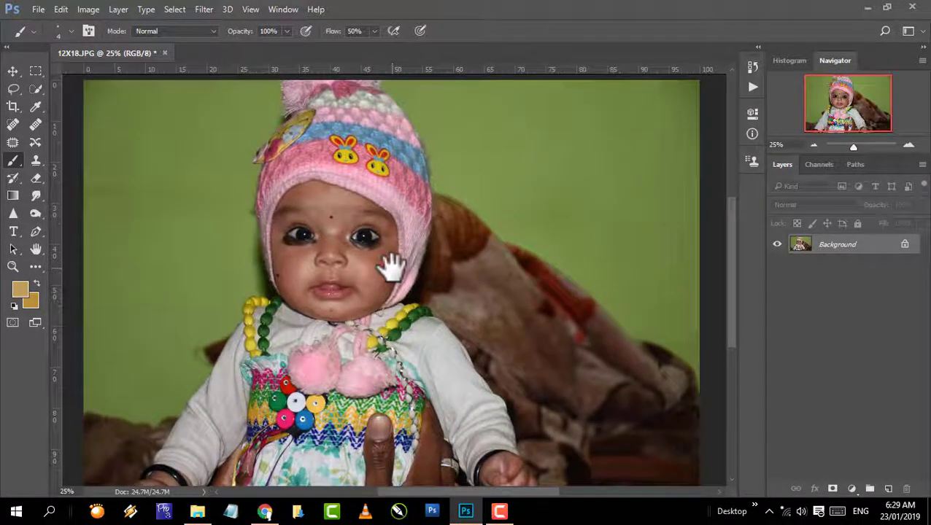
key("ctrl+minus")
key("ctrl+plus")
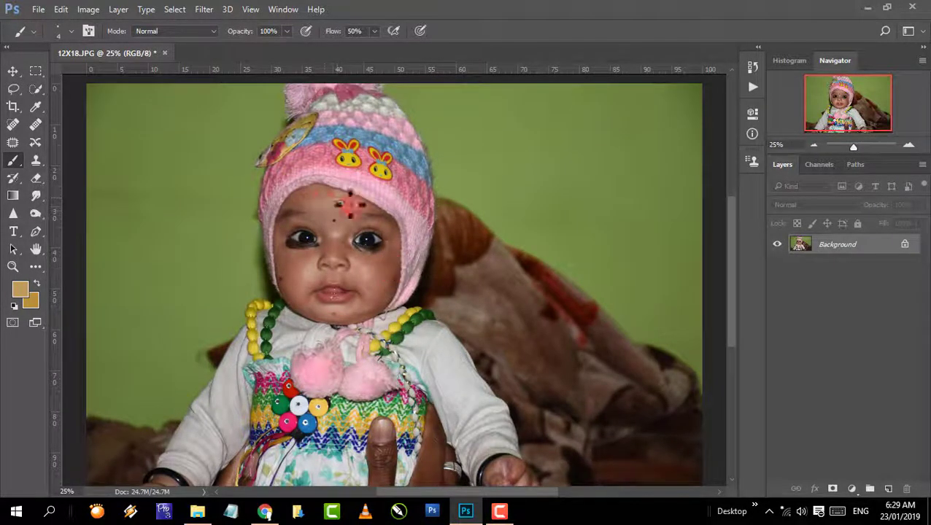
left_click(89, 10)
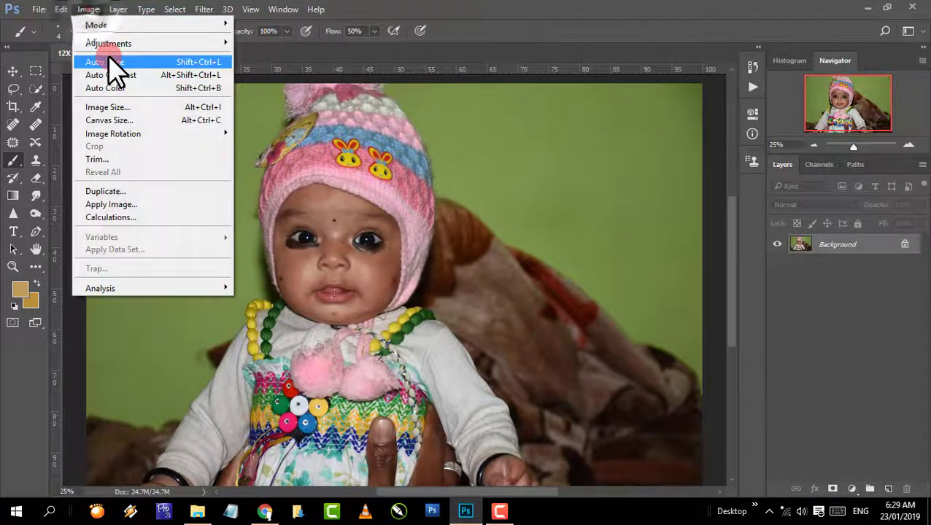
mouse_move(111, 46)
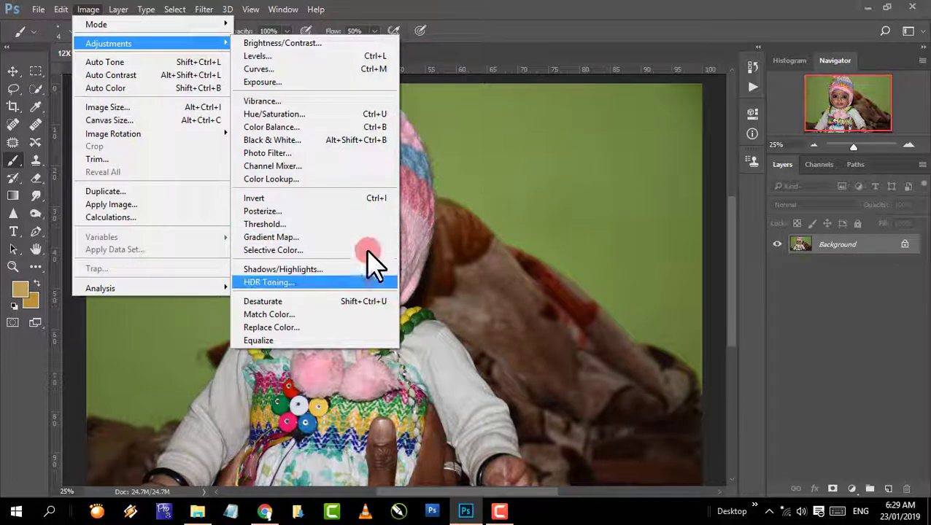
left_click(382, 69)
left_click_drag(450, 65, 597, 65)
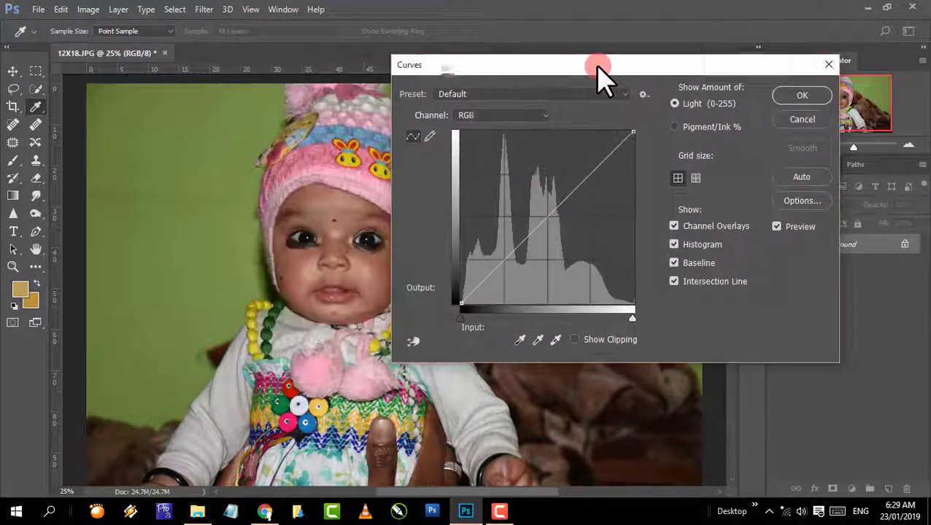
left_click_drag(544, 210, 536, 212)
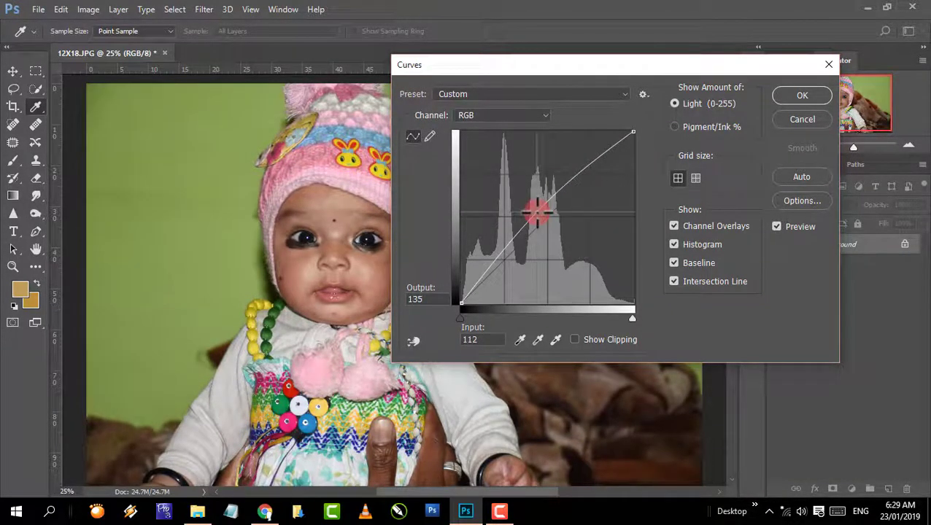
left_click(804, 95)
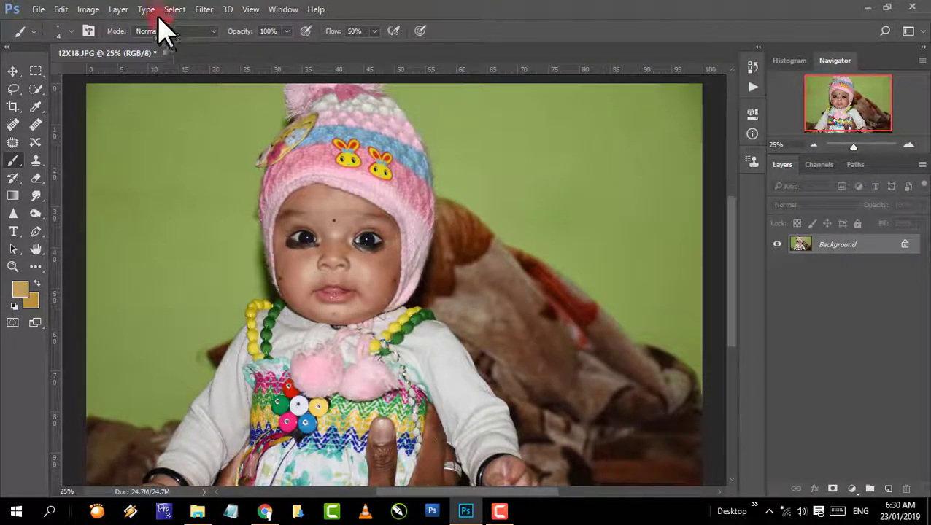
Apply a Levels adjustment to the RGB channel with the black input at 9 and the midtones at 1.44
left_click(87, 9)
left_click(108, 43)
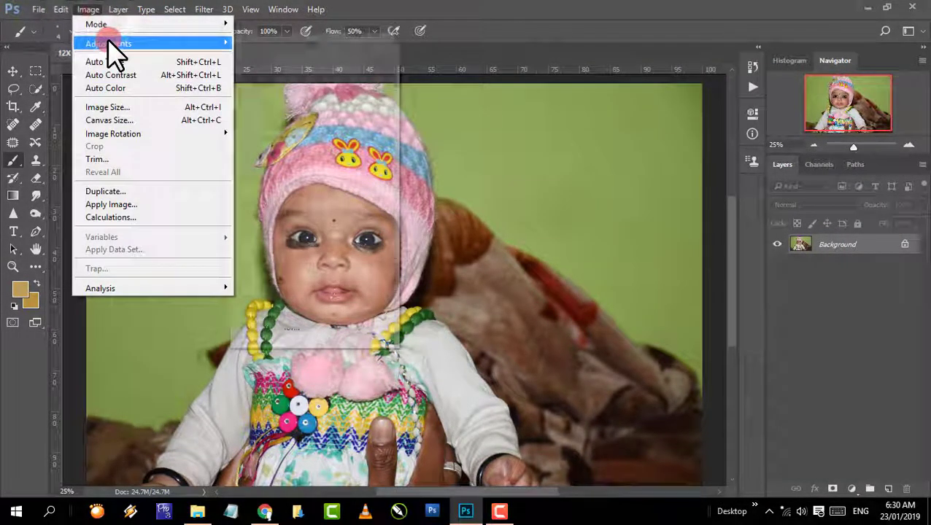
left_click(367, 55)
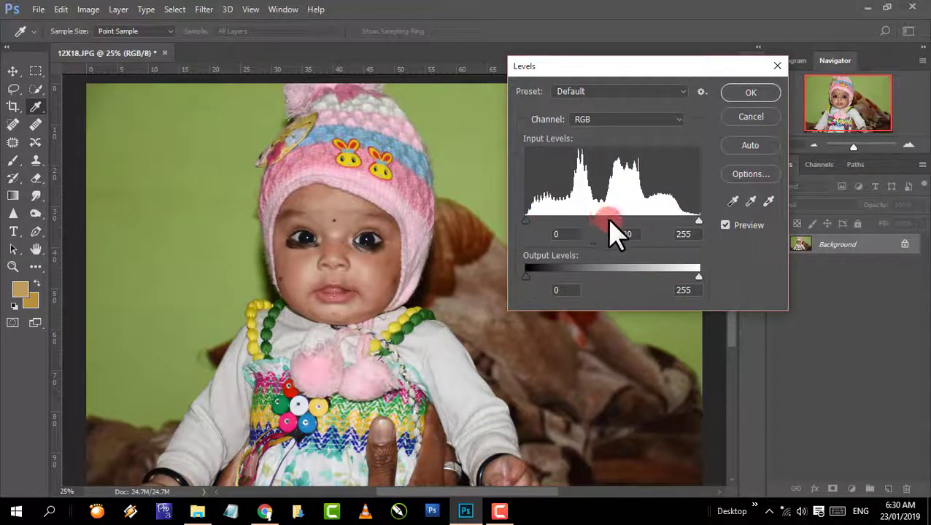
left_click_drag(609, 220, 597, 217)
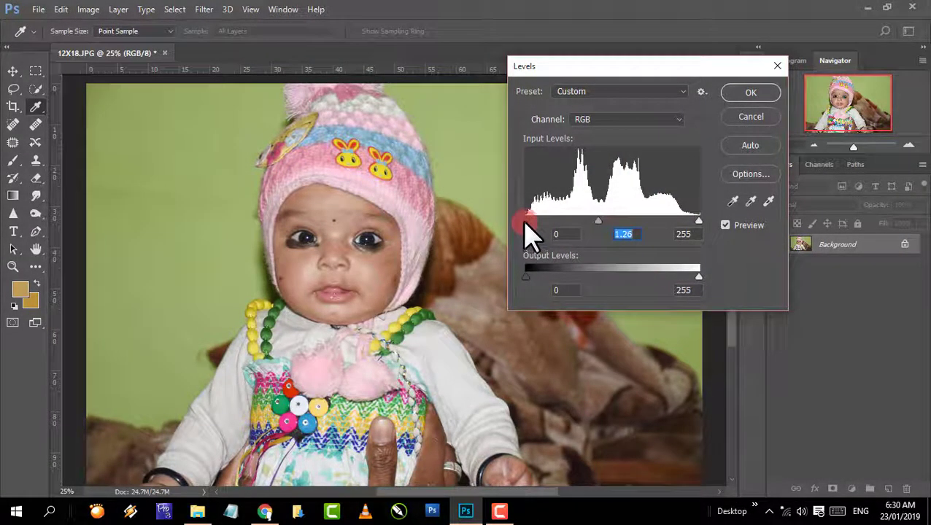
mouse_move(525, 221)
left_mouse_down()
mouse_move(540, 222)
mouse_move(530, 220)
left_mouse_up()
left_click_drag(604, 221, 593, 220)
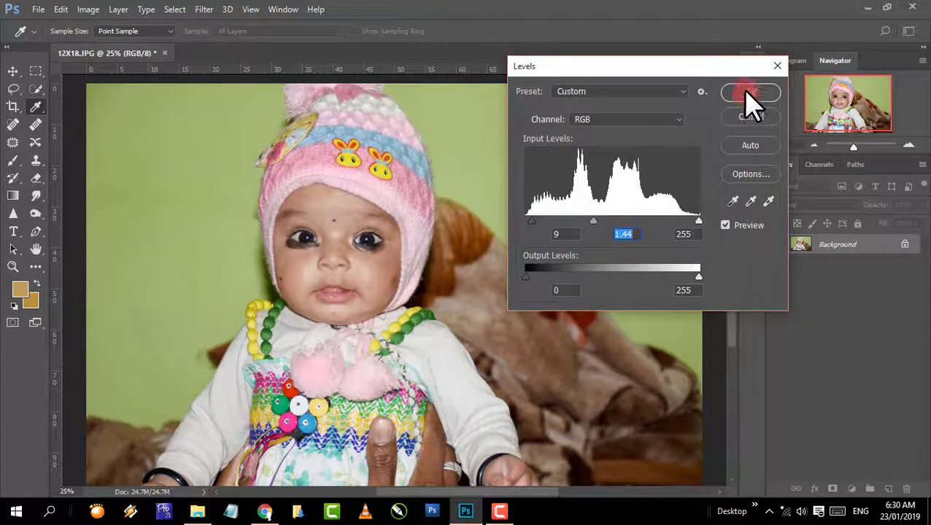
left_click(747, 92)
key("b")
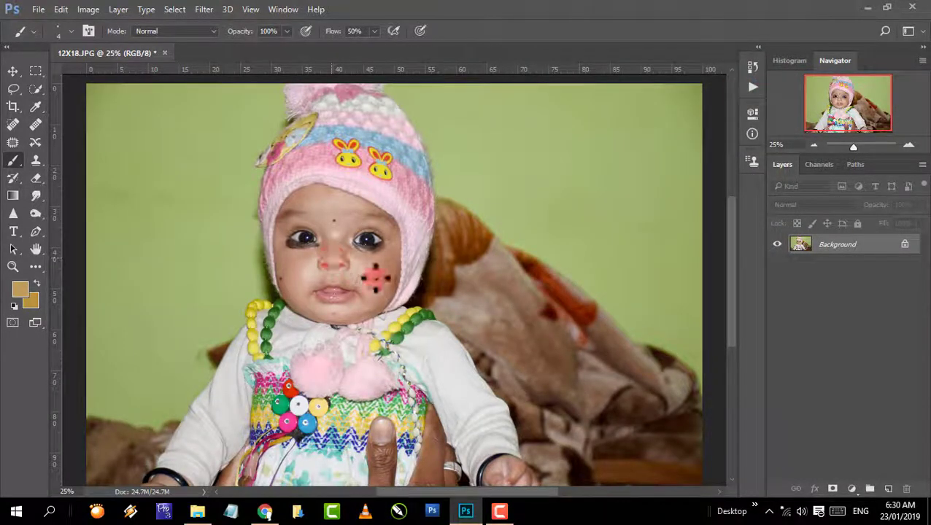
Remove the dark spot on the cheek beside the hat edge by patching it with adjacent clean skin, and clear the selection
scroll(376, 278, "down", 2)
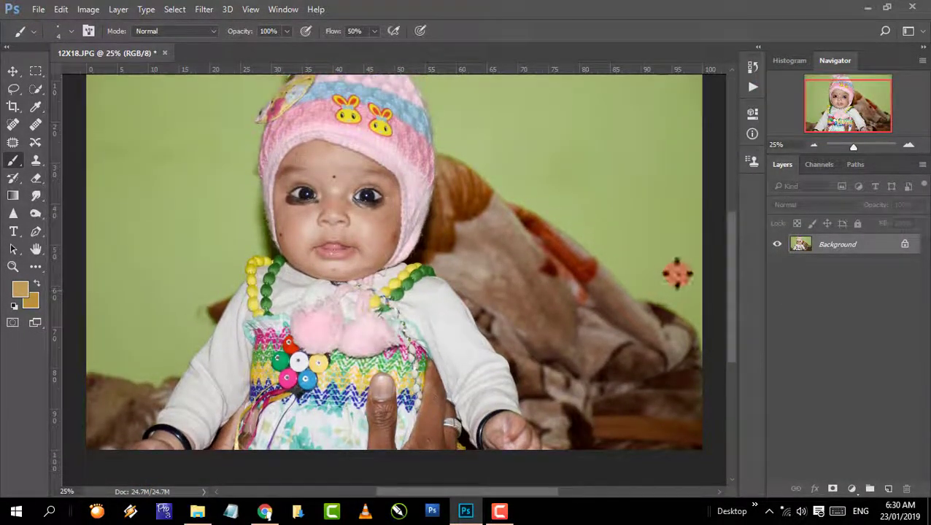
scroll(329, 256, "up", 1)
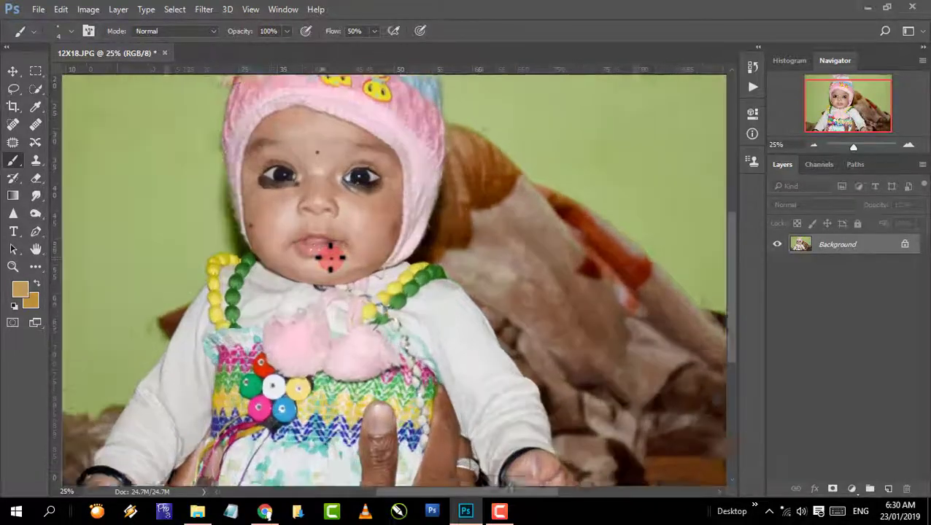
left_click(12, 145)
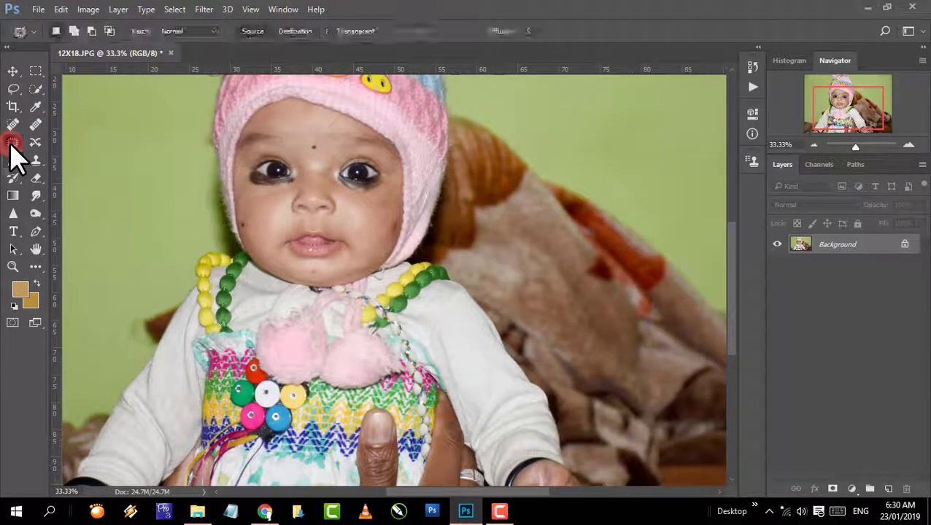
scroll(297, 208, "up", 1)
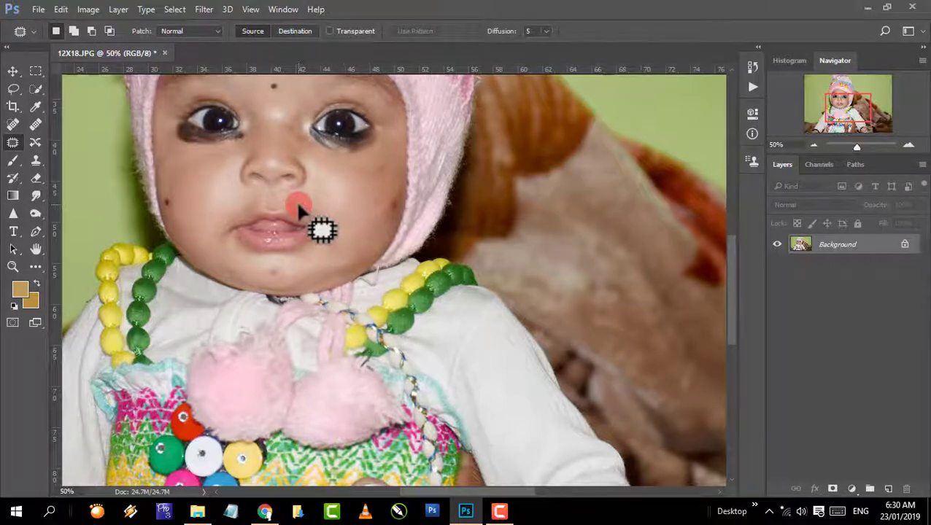
scroll(297, 208, "up", 1)
scroll(296, 199, "down", 1)
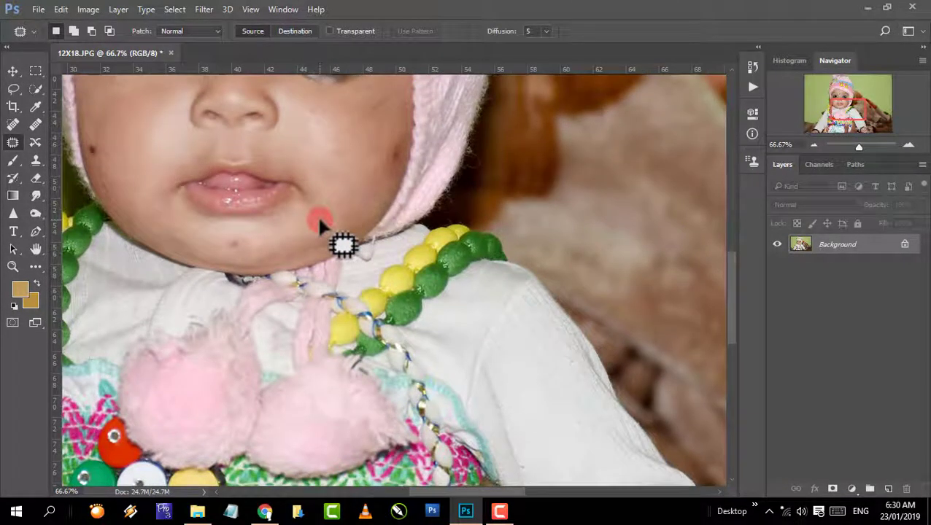
mouse_move(387, 137)
left_mouse_down()
mouse_move(386, 166)
mouse_move(407, 166)
mouse_move(399, 145)
mouse_move(388, 150)
left_mouse_up()
right_click(396, 147)
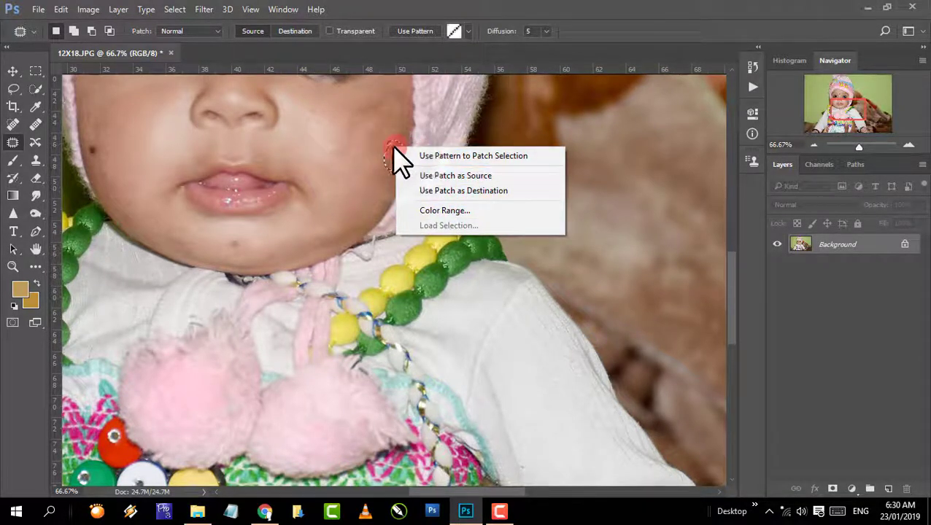
left_click(393, 149)
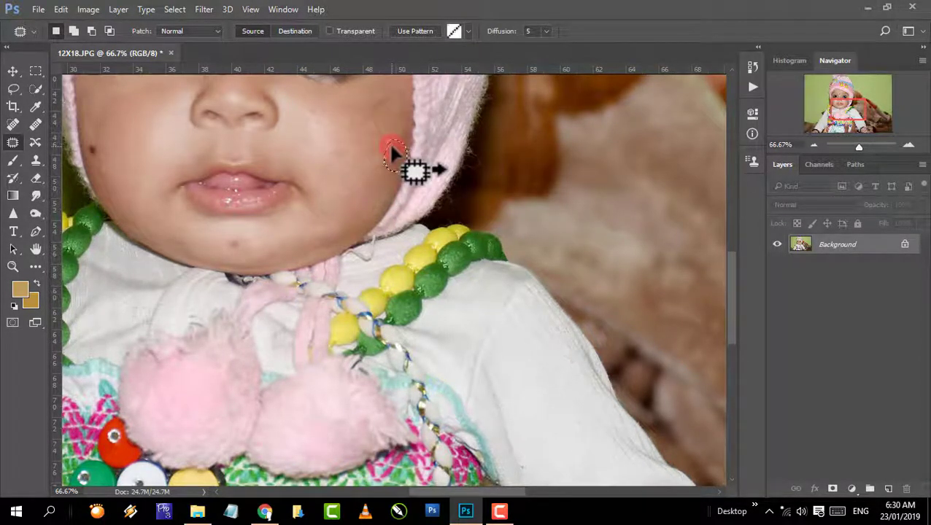
left_click_drag(390, 152, 374, 154)
key("ctrl+d")
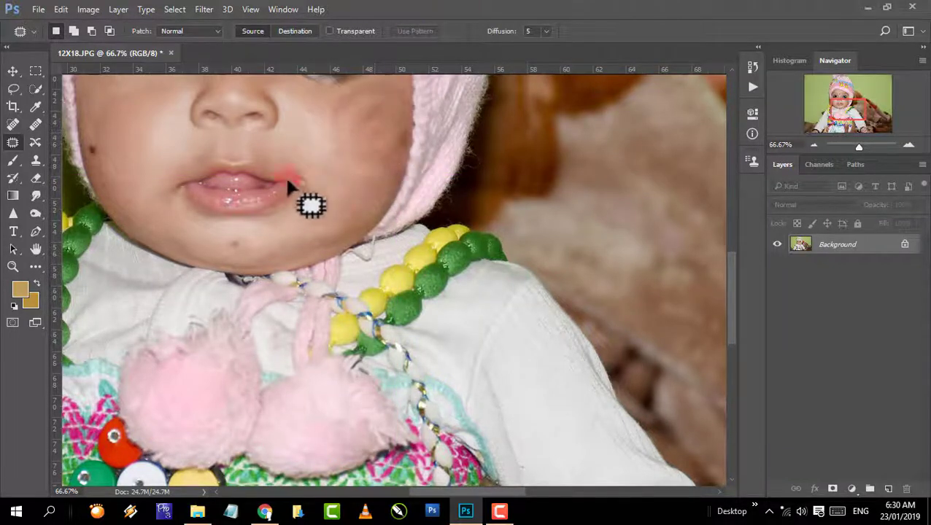
Patch the small spot on the baby's chin with nearby clean skin and clear the selection
scroll(241, 257, "up", 1)
mouse_move(239, 266)
left_mouse_down()
mouse_move(230, 260)
mouse_move(259, 259)
left_mouse_up()
key("ctrl+d")
scroll(328, 202, "up", 1)
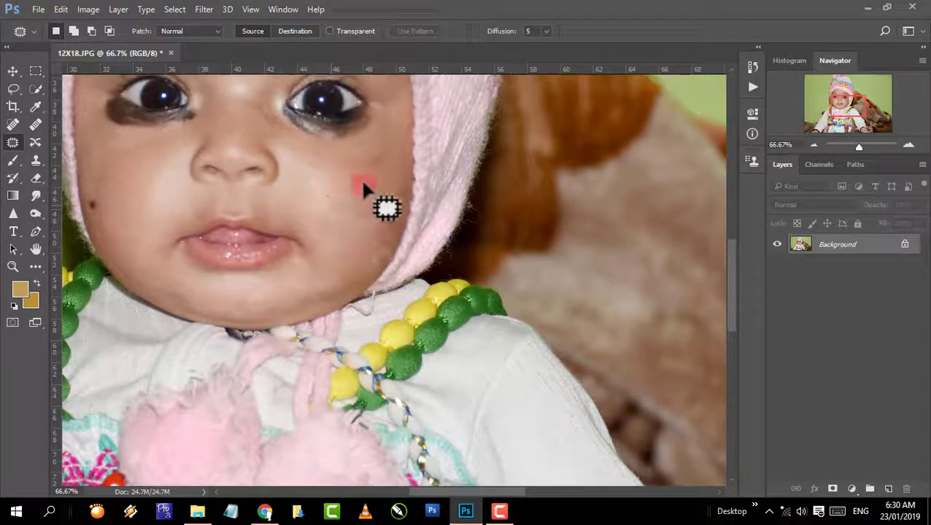
Patch the uneven dark skin area on the upper cheek below the eye with clean skin
mouse_move(376, 174)
left_mouse_down()
mouse_move(370, 165)
mouse_move(384, 154)
mouse_move(359, 169)
mouse_move(370, 187)
mouse_move(395, 189)
mouse_move(378, 174)
mouse_move(349, 175)
mouse_move(368, 158)
mouse_move(372, 197)
mouse_move(409, 205)
mouse_move(391, 216)
mouse_move(407, 199)
mouse_move(175, 201)
mouse_move(79, 220)
mouse_move(86, 192)
mouse_move(91, 201)
mouse_move(86, 182)
mouse_move(122, 192)
mouse_move(110, 205)
mouse_move(128, 197)
mouse_move(118, 205)
left_mouse_up()
left_click(145, 204)
scroll(218, 140, "up", 3)
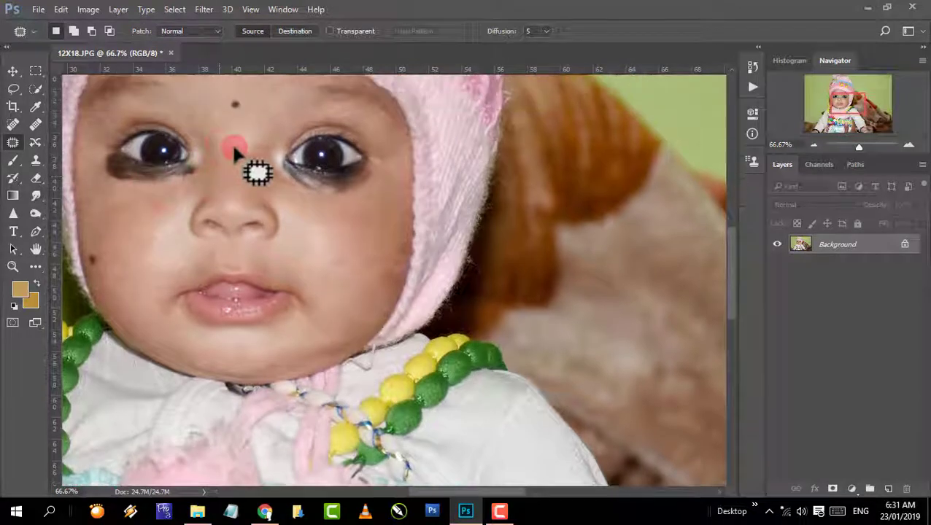
Remove the black dot between the eyebrows by patching it with clean forehead skin, and clear the selection
left_click_drag(213, 188, 218, 166)
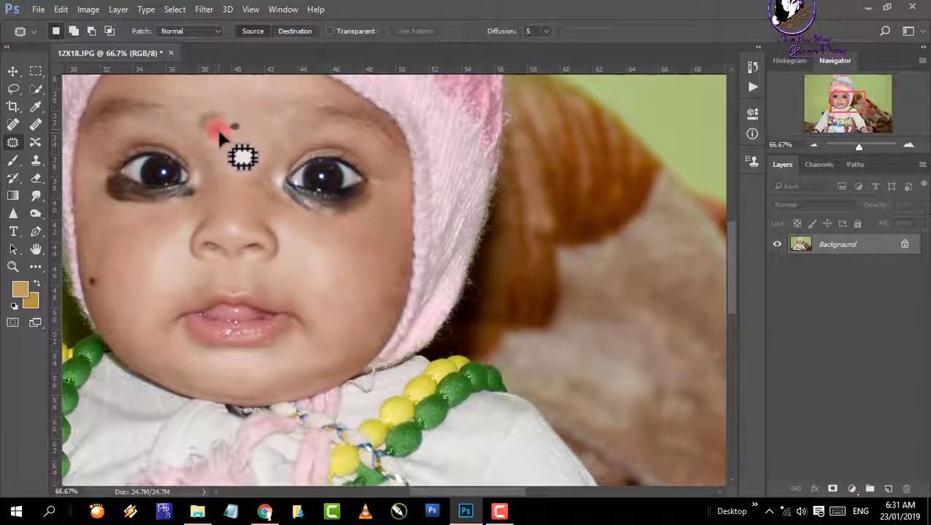
mouse_move(218, 132)
left_mouse_down()
mouse_move(213, 141)
mouse_move(211, 129)
mouse_move(265, 127)
mouse_move(259, 133)
left_mouse_up()
left_click(250, 141)
scroll(243, 170, "up", 2)
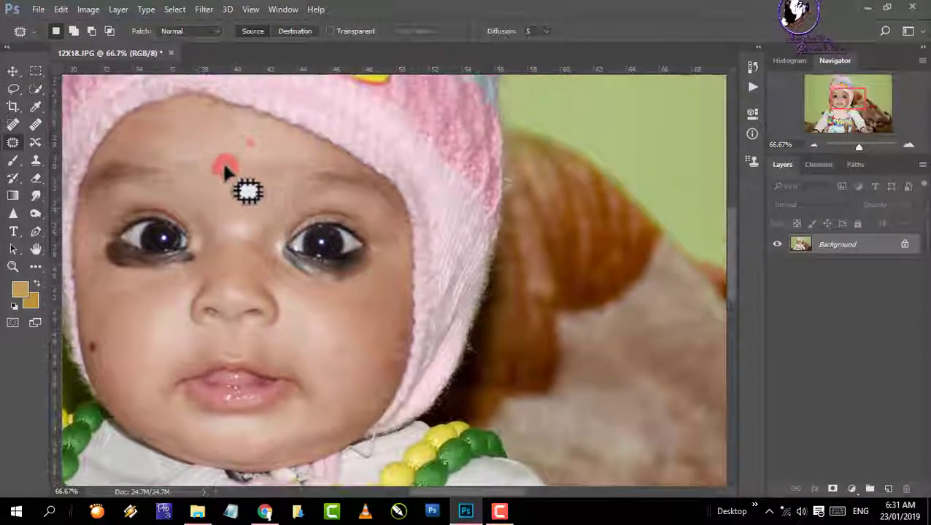
Patch the smudged eyeliner below the outer corner of the baby's right eye with clean cheek skin and clear the selection
scroll(276, 243, "down", 2)
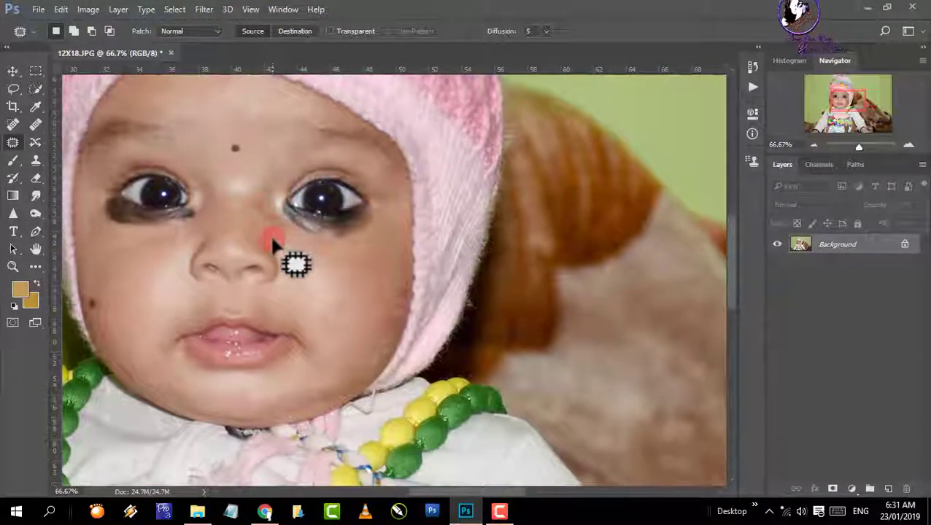
scroll(271, 245, "down", 1)
mouse_move(198, 198)
left_mouse_down()
mouse_move(183, 213)
mouse_move(189, 195)
mouse_move(184, 214)
mouse_move(194, 187)
mouse_move(187, 237)
mouse_move(102, 216)
mouse_move(103, 189)
mouse_move(124, 201)
mouse_move(136, 228)
left_mouse_up()
mouse_move(106, 191)
left_mouse_down()
mouse_move(108, 210)
mouse_move(89, 213)
mouse_move(105, 187)
mouse_move(142, 219)
mouse_move(116, 213)
mouse_move(89, 186)
mouse_move(153, 218)
mouse_move(103, 205)
mouse_move(94, 190)
mouse_move(107, 198)
mouse_move(100, 221)
mouse_move(96, 211)
mouse_move(103, 211)
left_mouse_up()
left_click(127, 222)
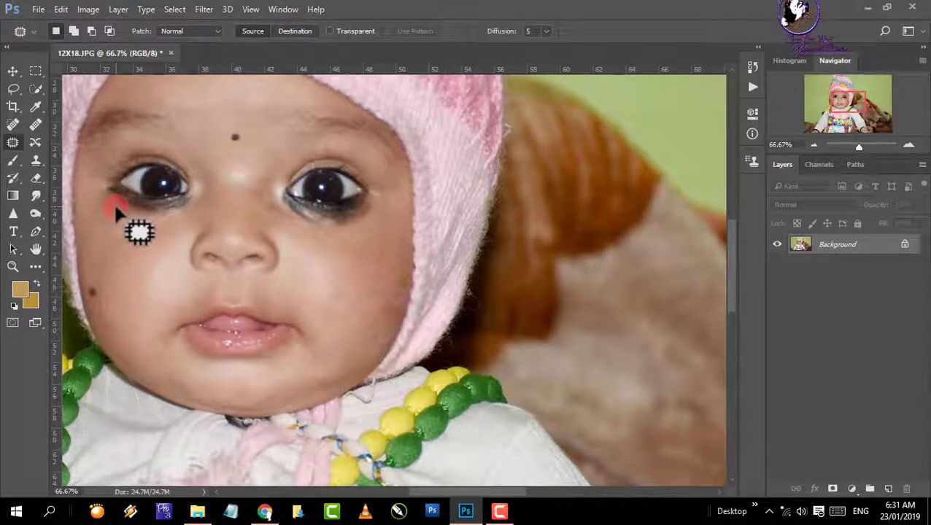
Patch the remaining dark smear beside the outer corner of the baby's right eye with nearby clean skin
key("ctrl+plus")
mouse_move(115, 206)
left_mouse_down()
mouse_move(352, 280)
mouse_move(356, 269)
left_mouse_up()
mouse_move(228, 230)
left_mouse_down()
mouse_move(263, 243)
mouse_move(257, 253)
mouse_move(201, 220)
mouse_move(208, 210)
mouse_move(221, 259)
mouse_move(219, 208)
mouse_move(228, 231)
mouse_move(267, 244)
mouse_move(238, 251)
mouse_move(217, 217)
left_mouse_up()
left_click(228, 248)
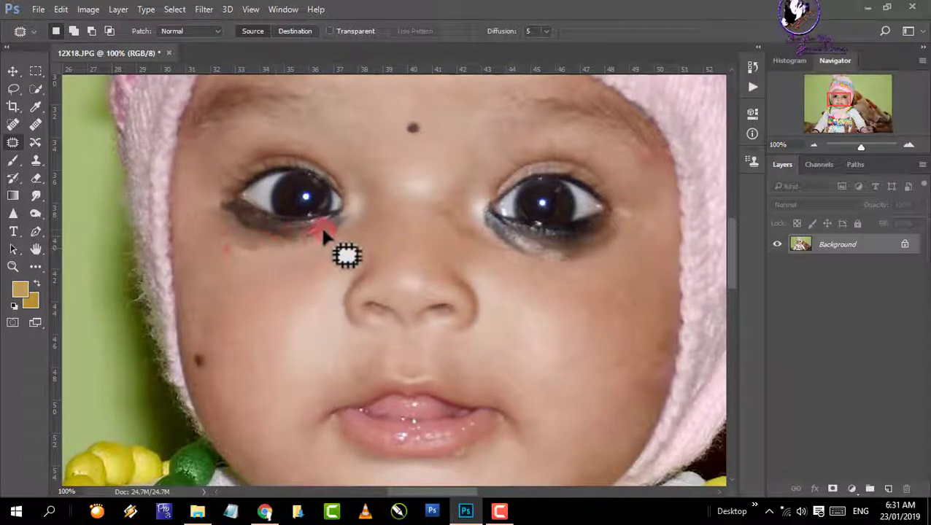
Patch the strip along the eyeliner's lower edge under the baby's right eye with cheek skin and clear the selection
left_click_drag(326, 233, 213, 229)
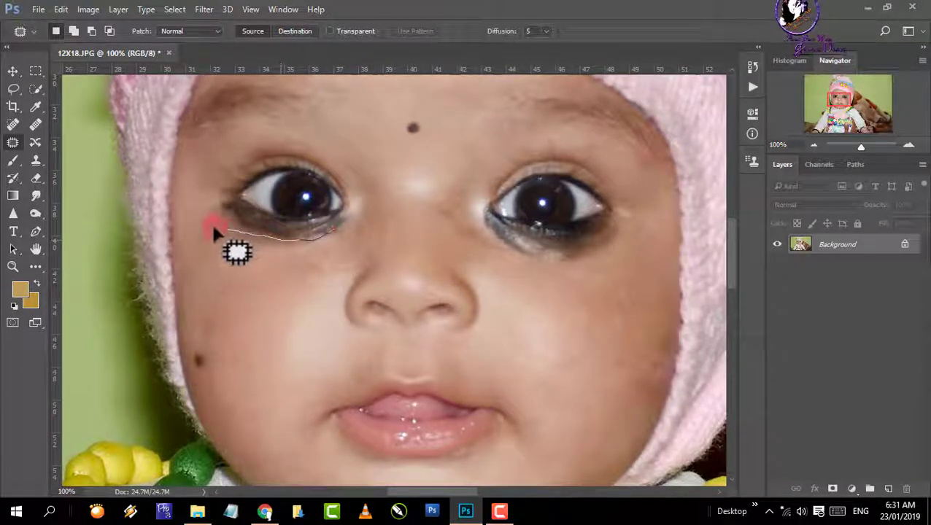
mouse_move(326, 246)
left_mouse_down()
mouse_move(282, 259)
mouse_move(280, 274)
mouse_move(285, 250)
mouse_move(270, 234)
mouse_move(267, 241)
mouse_move(311, 257)
mouse_move(260, 248)
mouse_move(272, 240)
mouse_move(275, 261)
left_mouse_up()
left_click(279, 265)
left_click(276, 264)
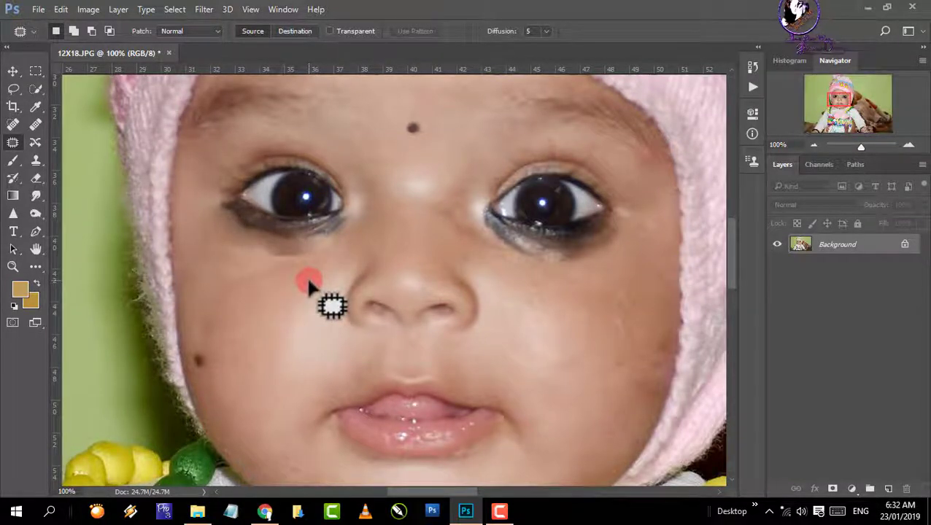
Patch the small shadowed area just under the eyeliner of the baby's right eye with clean skin from below
mouse_move(258, 250)
left_mouse_down()
mouse_move(318, 255)
mouse_move(264, 246)
left_mouse_up()
left_click_drag(266, 250, 271, 264)
left_click(269, 267)
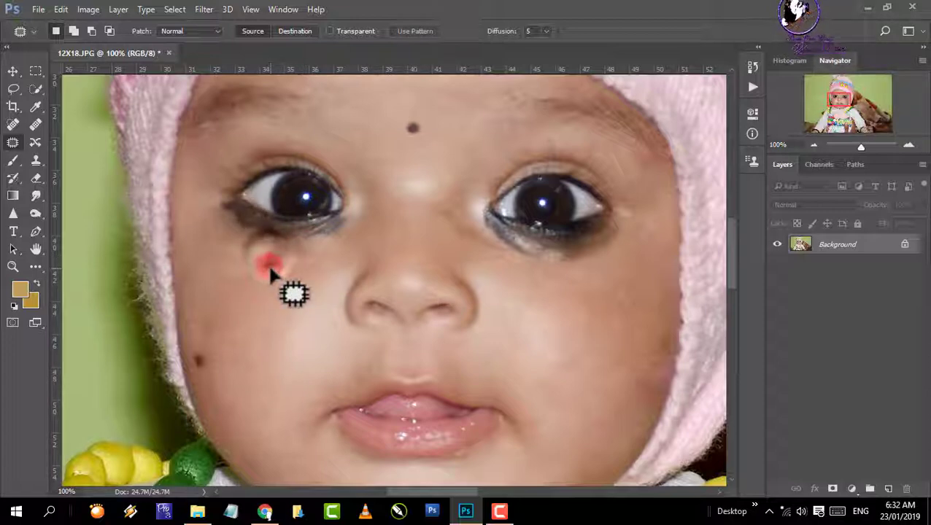
left_click(270, 275)
Patch the uneven skin on the outer right cheek, first below the eye corner and then farther down, using clean skin
mouse_move(204, 232)
left_mouse_down()
mouse_move(259, 260)
mouse_move(213, 254)
mouse_move(209, 227)
left_mouse_up()
left_click_drag(228, 235, 224, 246)
left_click(229, 260)
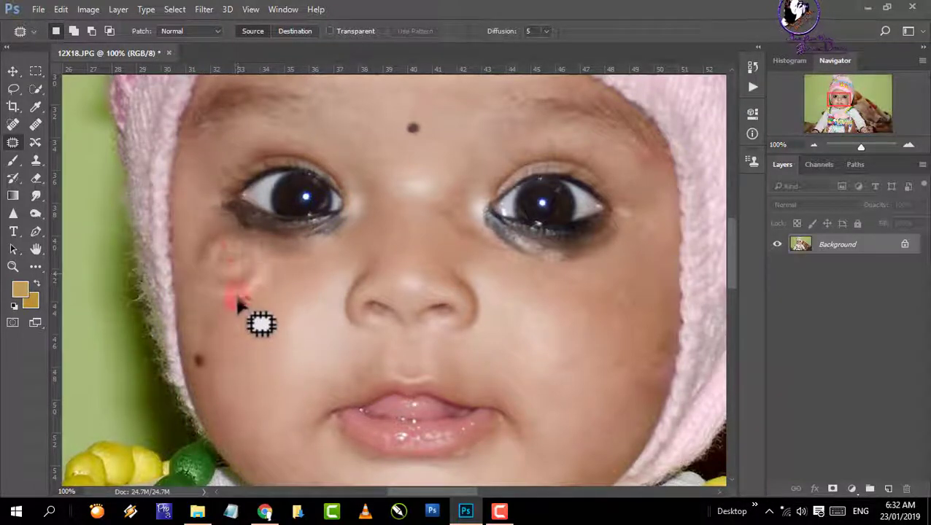
mouse_move(212, 317)
left_mouse_down()
mouse_move(223, 324)
mouse_move(203, 334)
mouse_move(216, 321)
mouse_move(243, 326)
left_mouse_up()
left_click(243, 327)
scroll(315, 268, "up", 1)
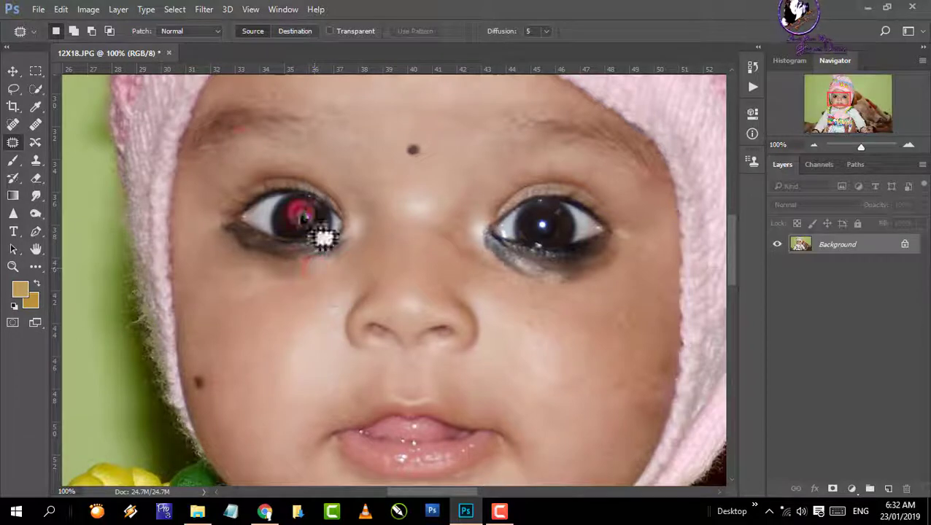
Select the skin between the nose bridge and the baby's left eye, fill it with Content-Aware at 100% opacity and deselect
mouse_move(467, 212)
left_mouse_down()
mouse_move(468, 237)
mouse_move(488, 270)
mouse_move(454, 256)
mouse_move(432, 232)
mouse_move(473, 219)
left_mouse_up()
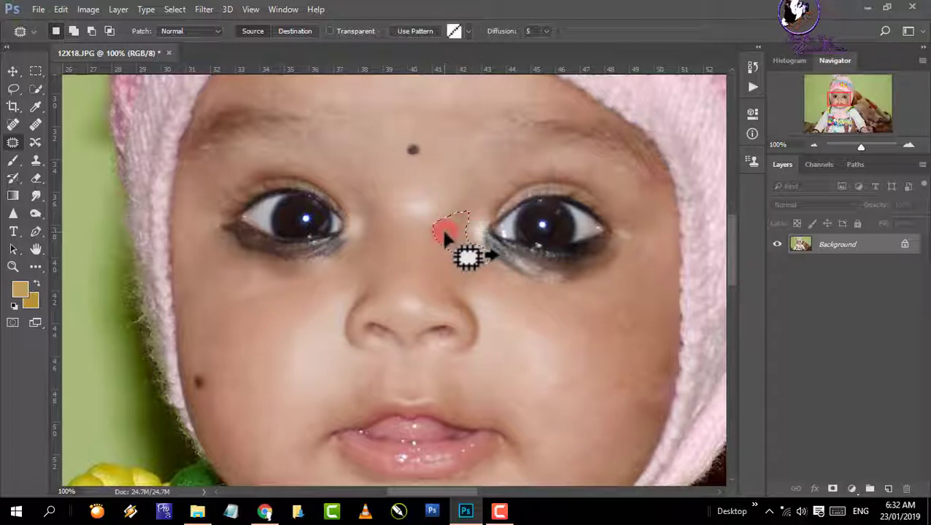
left_click(445, 230)
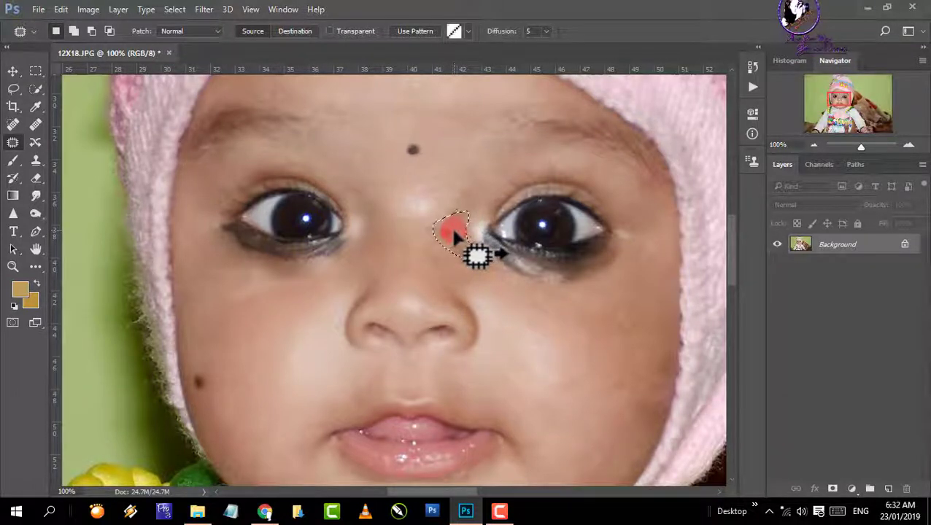
key("i")
key("shift+F5")
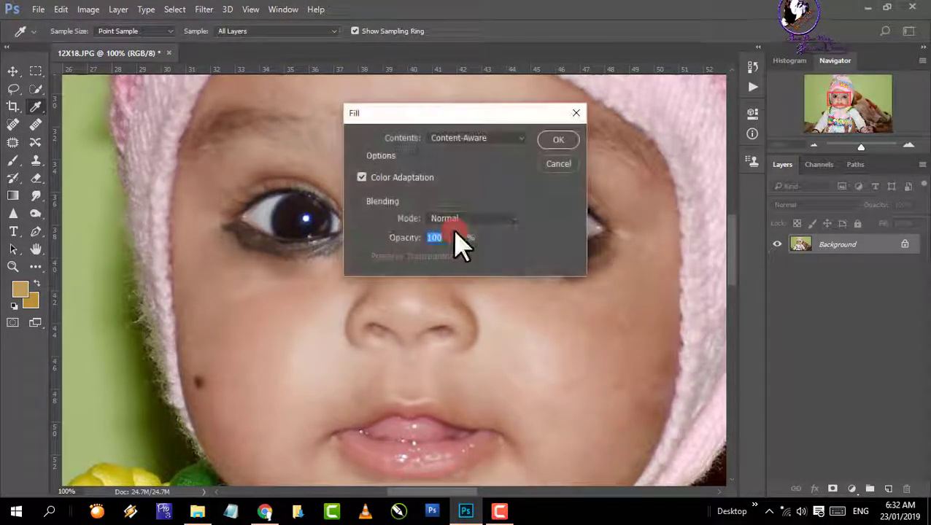
left_click(557, 145)
key("ctrl+d")
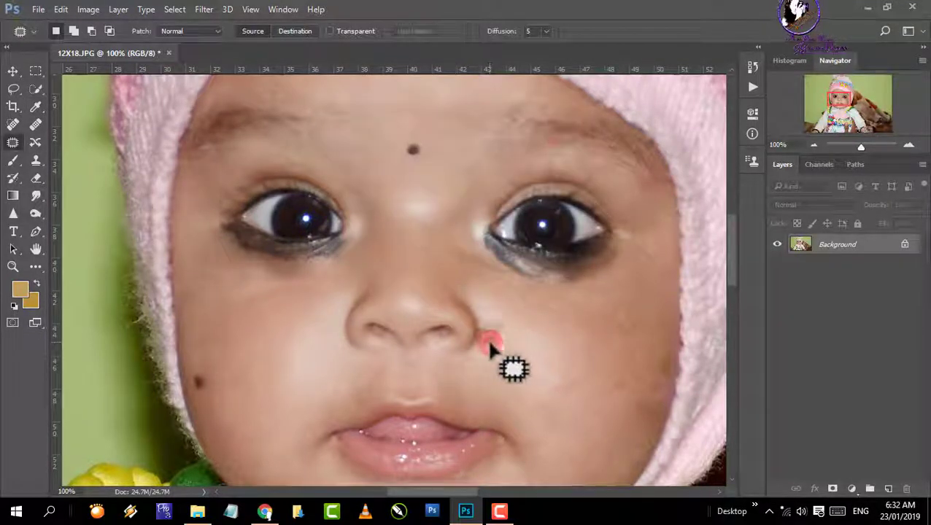
Select the uneven spot on the baby's left cheek, fill it with Content-Aware at 100% opacity and deselect
scroll(577, 353, "down", 1)
mouse_move(636, 305)
left_mouse_down()
mouse_move(642, 326)
mouse_move(623, 329)
mouse_move(616, 293)
mouse_move(634, 277)
left_mouse_up()
key("shift+F5")
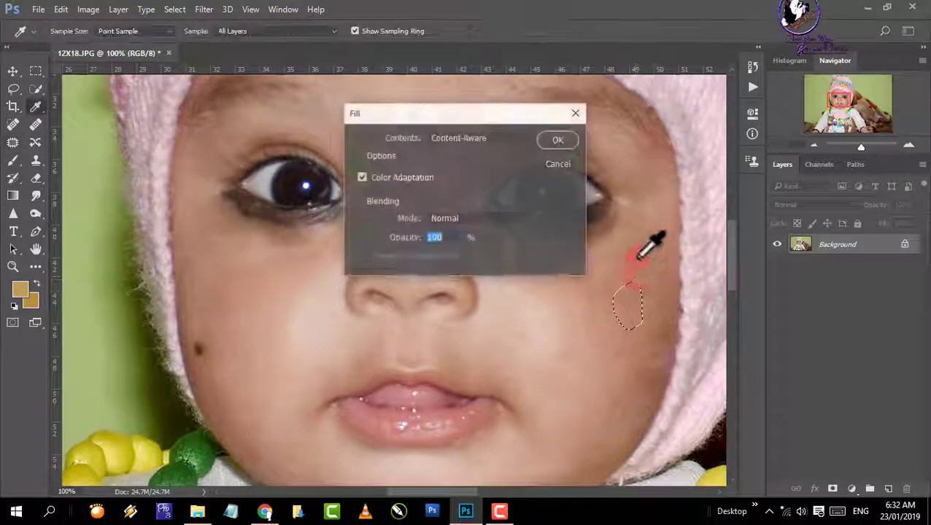
left_click(557, 142)
key("ctrl+d")
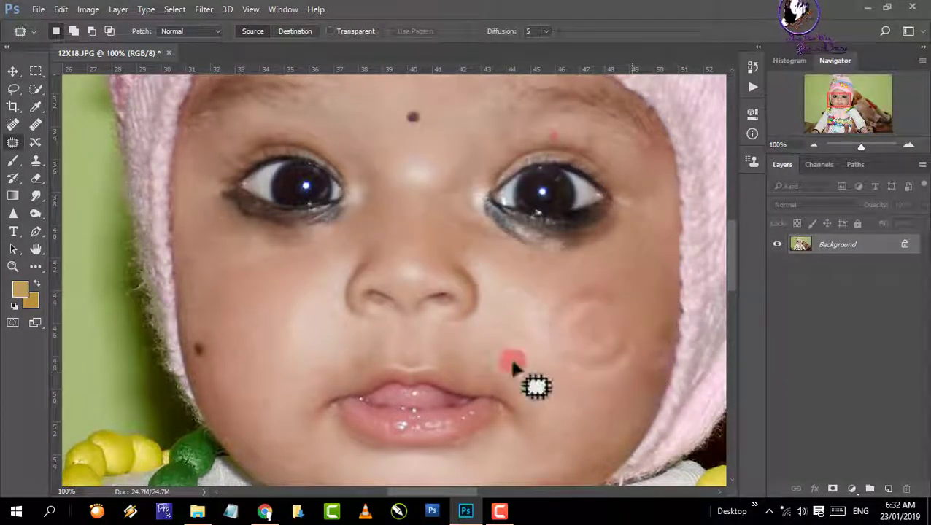
Select a narrow strip of the upper forehead near the hat edge, fill it with Content-Aware and deselect
scroll(515, 363, "up", 4)
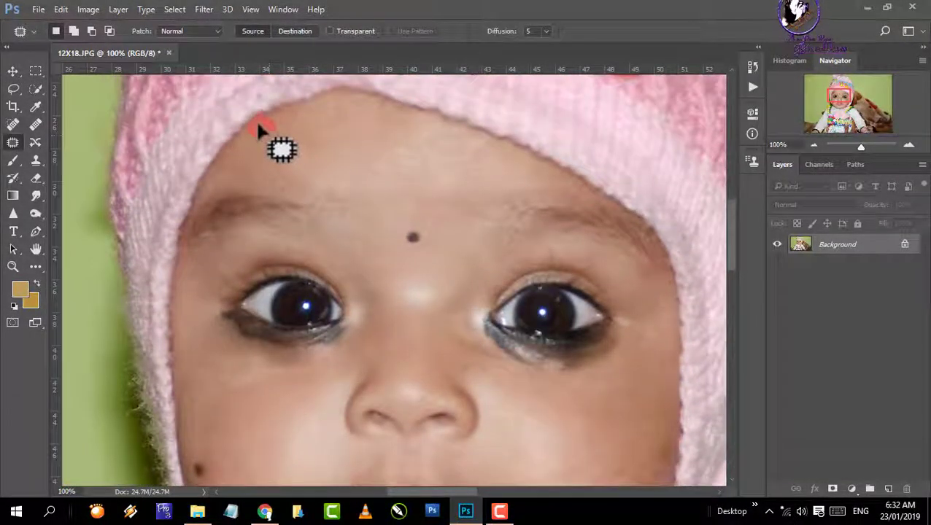
mouse_move(260, 130)
left_mouse_down()
mouse_move(331, 148)
mouse_move(261, 128)
left_mouse_up()
key("shift+F5")
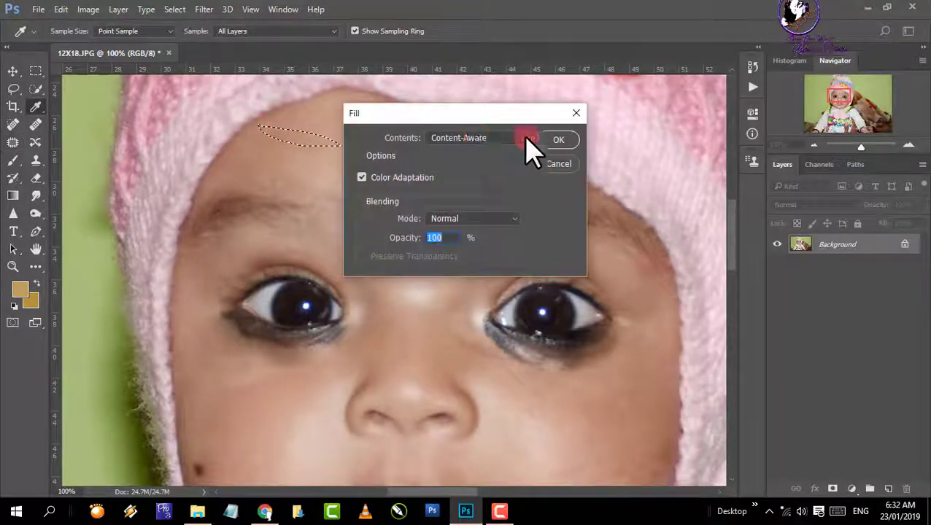
left_click(555, 142)
key("ctrl+d")
Select the small uneven area above the baby's right eyebrow, fill it with Content-Aware and clear the selection
mouse_move(290, 182)
left_mouse_down()
mouse_move(264, 181)
mouse_move(268, 169)
mouse_move(289, 183)
left_mouse_up()
key("shift+F5")
left_click(540, 143)
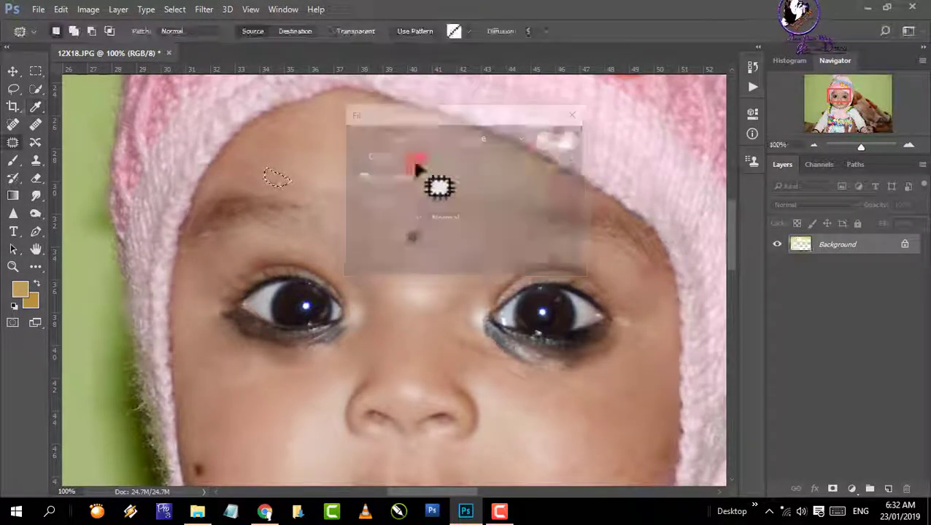
left_click(371, 171)
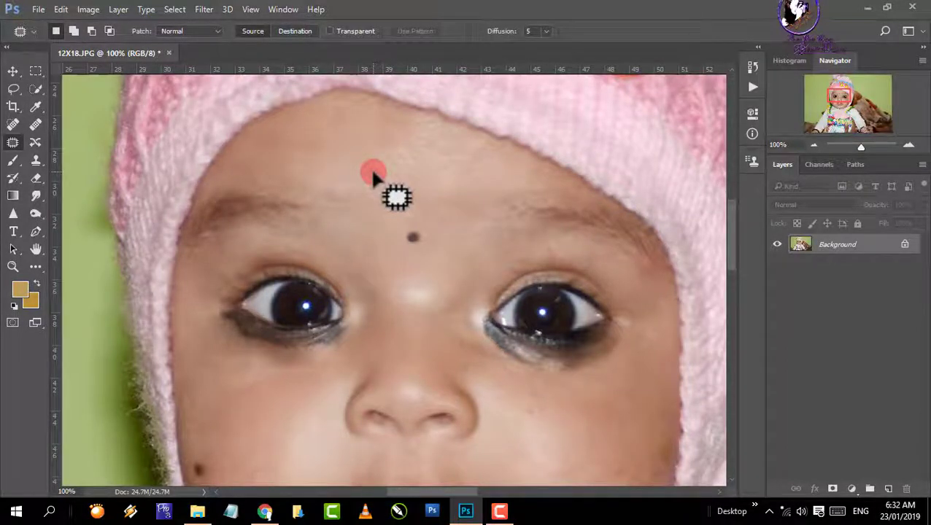
Patch the darker skin on the baby's left cheek beside the hat edge with clean cheek skin and clear the selection
key("ctrl+minus")
key("ctrl+minus")
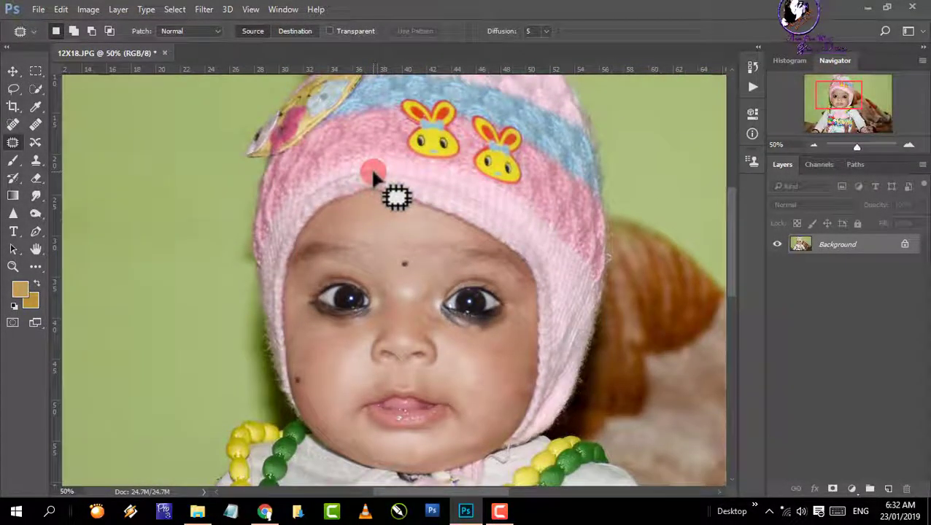
key("ctrl+minus")
key("ctrl+minus")
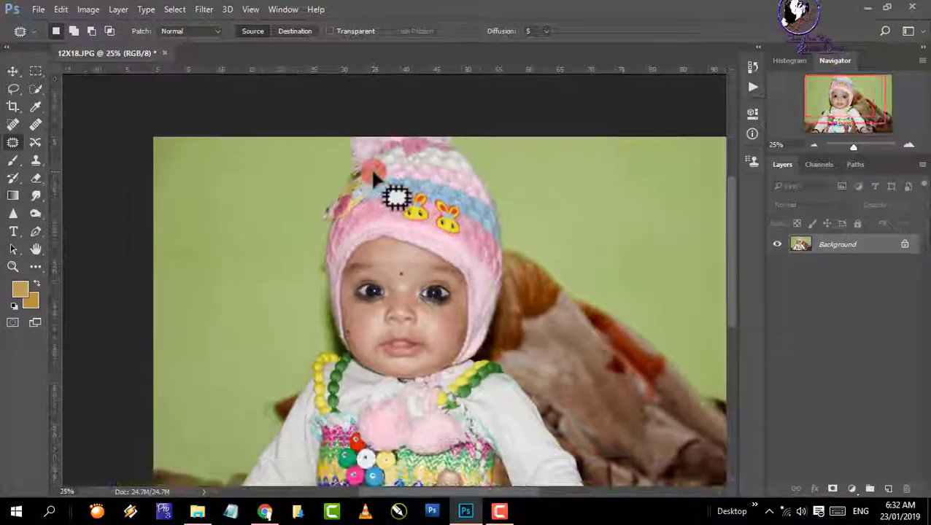
scroll(370, 166, "up", 2)
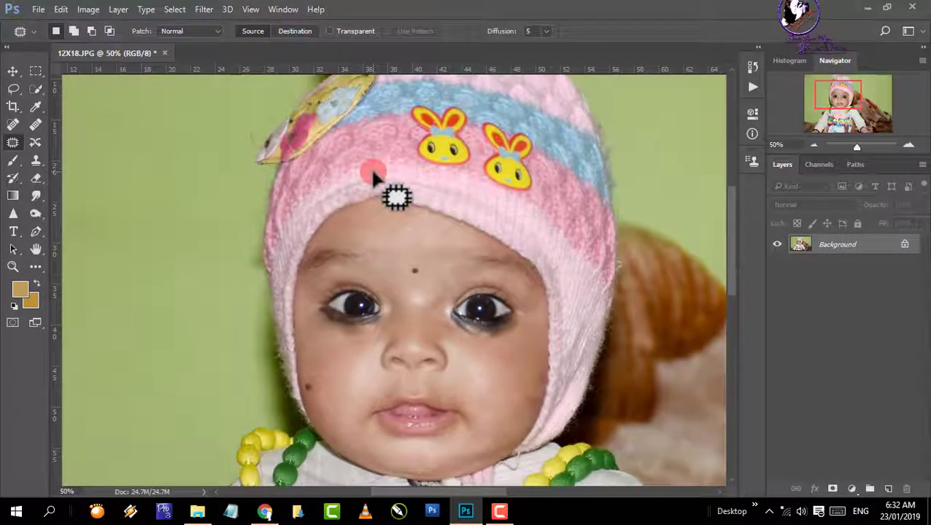
scroll(370, 166, "up", 1)
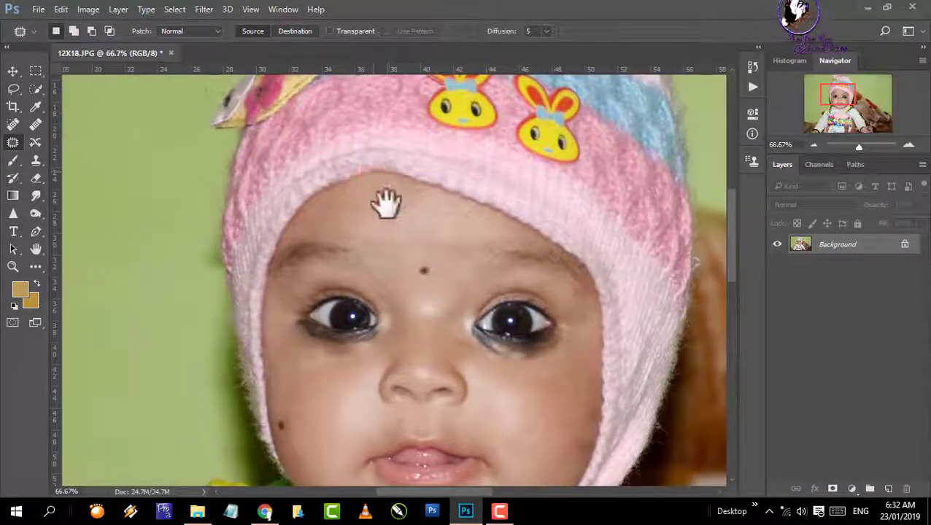
left_click_drag(384, 201, 333, 141)
mouse_move(543, 321)
left_mouse_down()
mouse_move(525, 396)
mouse_move(501, 357)
mouse_move(543, 343)
left_mouse_up()
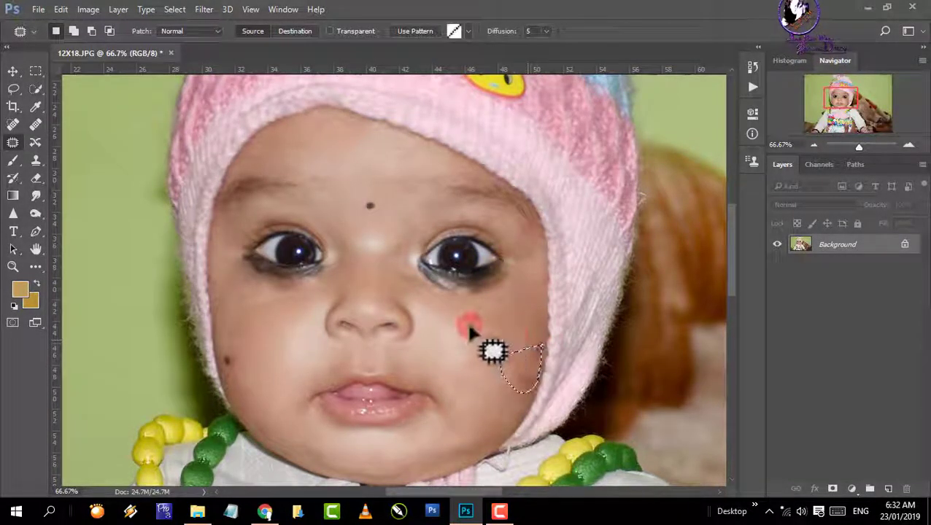
left_click_drag(525, 376, 490, 352)
left_click(576, 357)
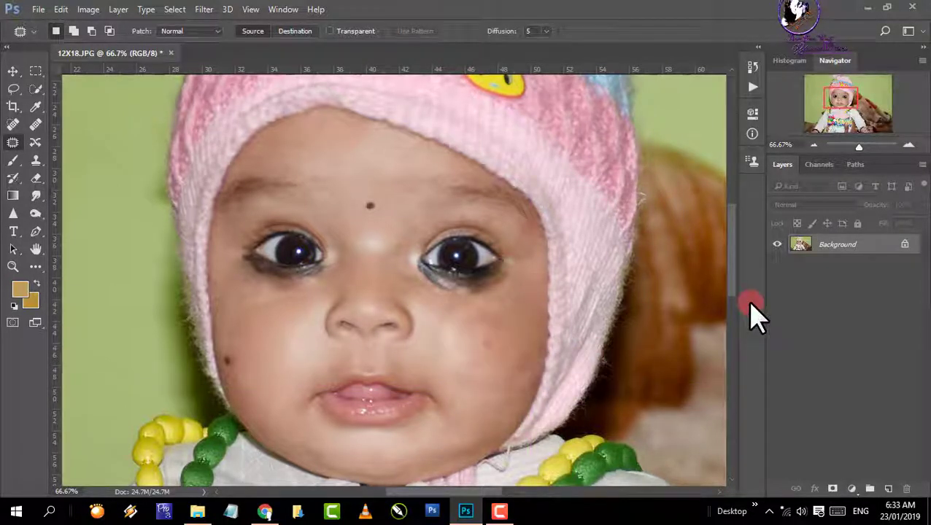
Duplicate the Background layer and convert the copy to a smart object
left_click_drag(876, 245, 888, 488)
scroll(501, 291, "up", 1)
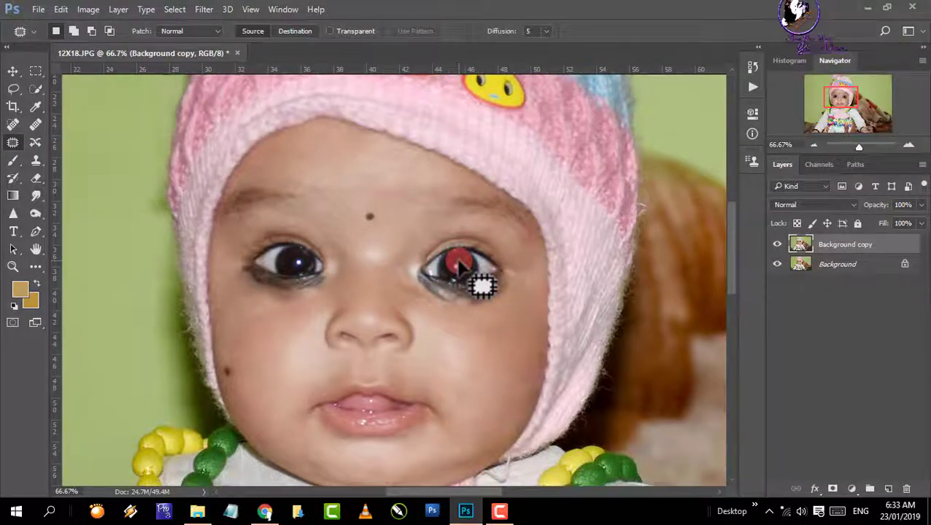
scroll(459, 266, "down", 1)
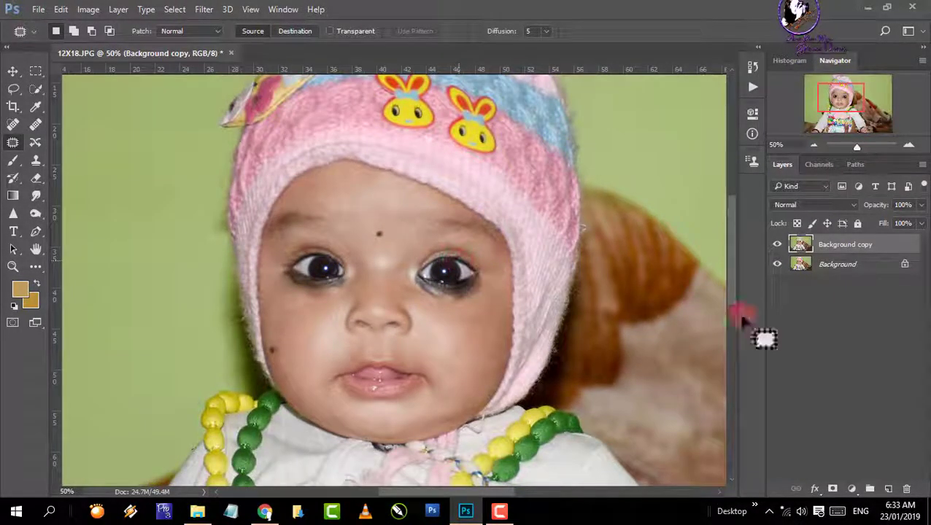
left_click(825, 248)
right_click(828, 251)
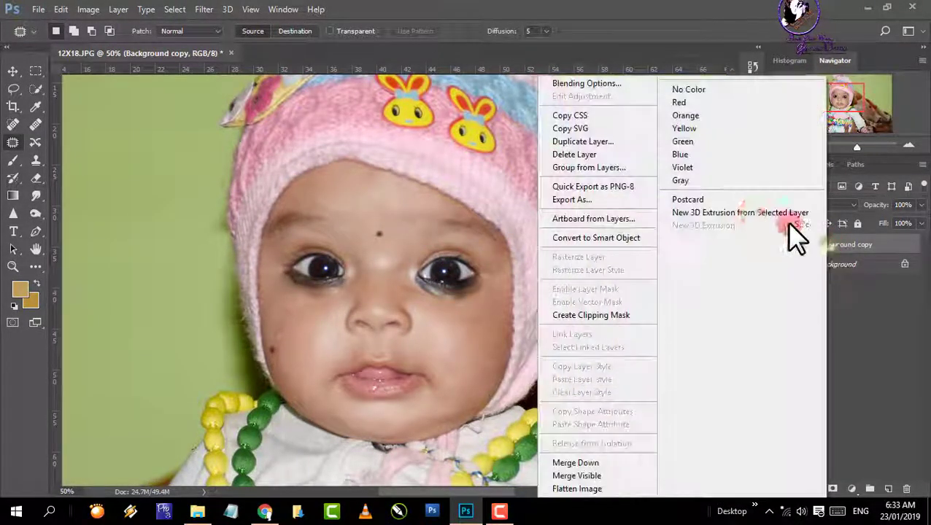
left_click(596, 241)
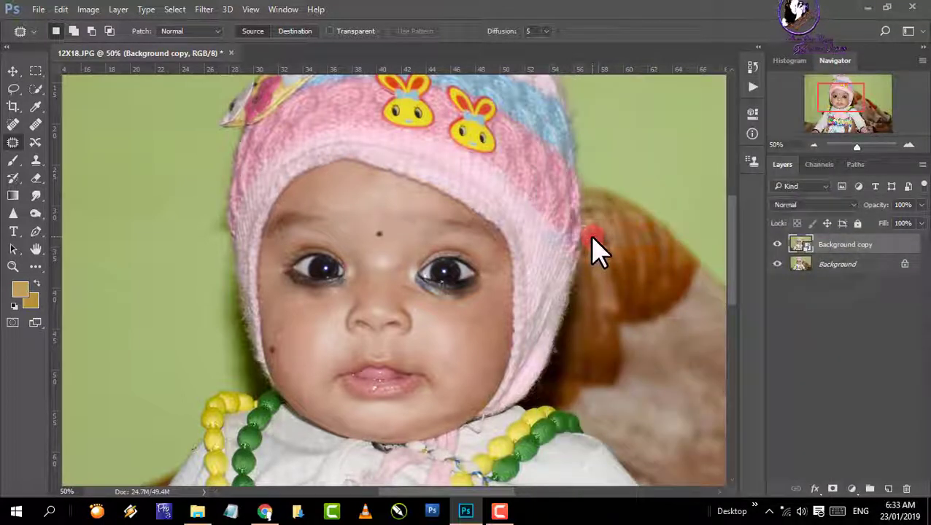
Duplicate the smart object layer, then hide the new top copy and select Background copy
left_click_drag(823, 254, 888, 488)
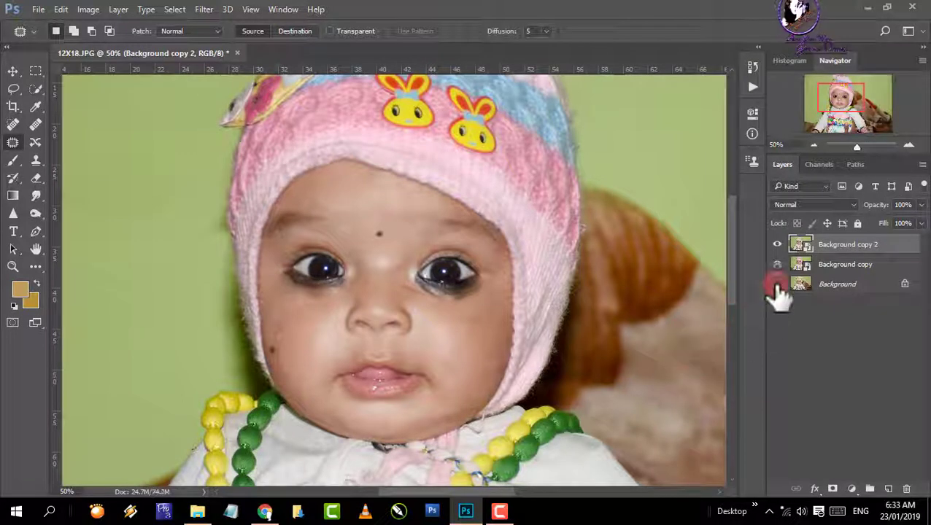
left_click_drag(777, 266, 778, 246)
left_click(777, 264)
left_click(852, 268)
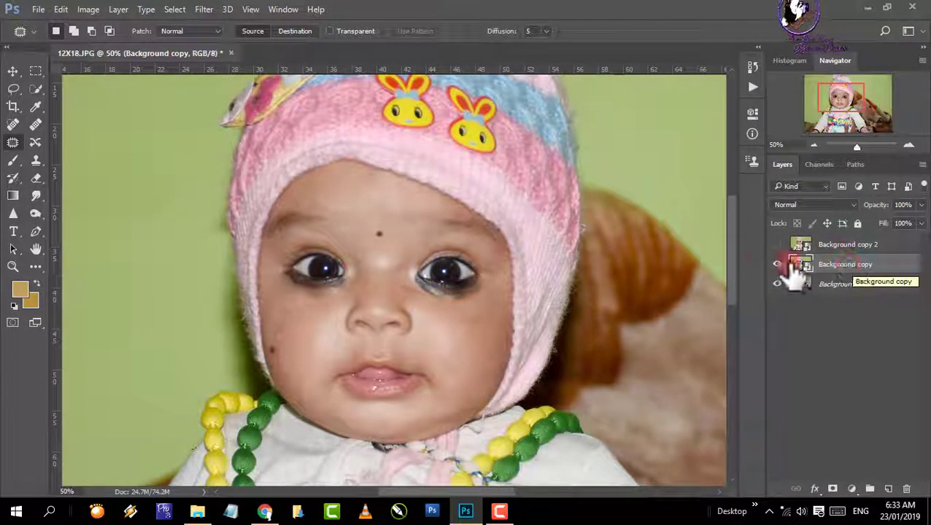
Start a Surface Blur on Background copy with a radius of 20 pixels and a threshold of 30 levels
left_click(205, 10)
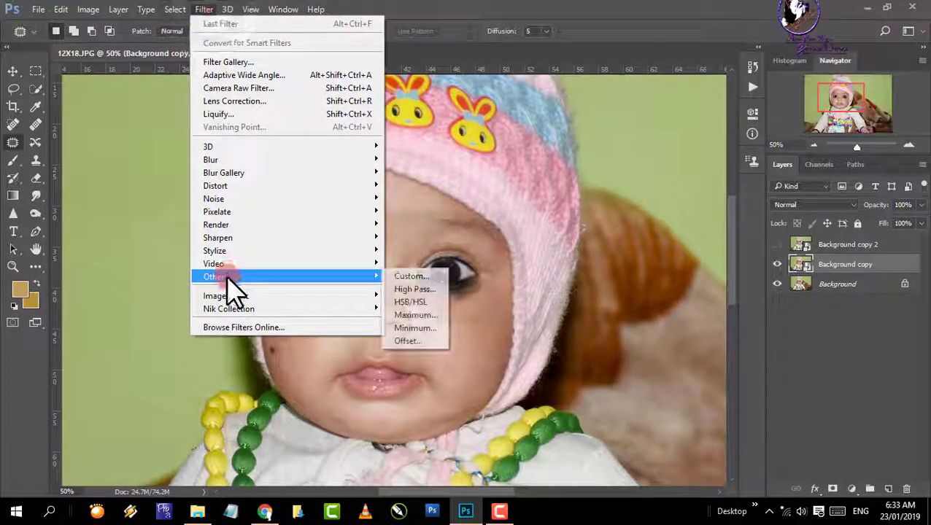
mouse_move(219, 161)
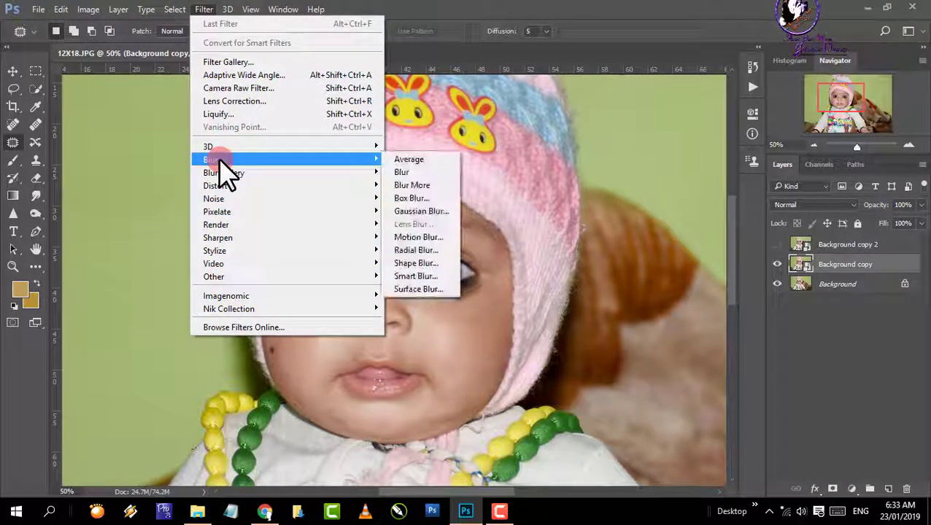
left_click(418, 290)
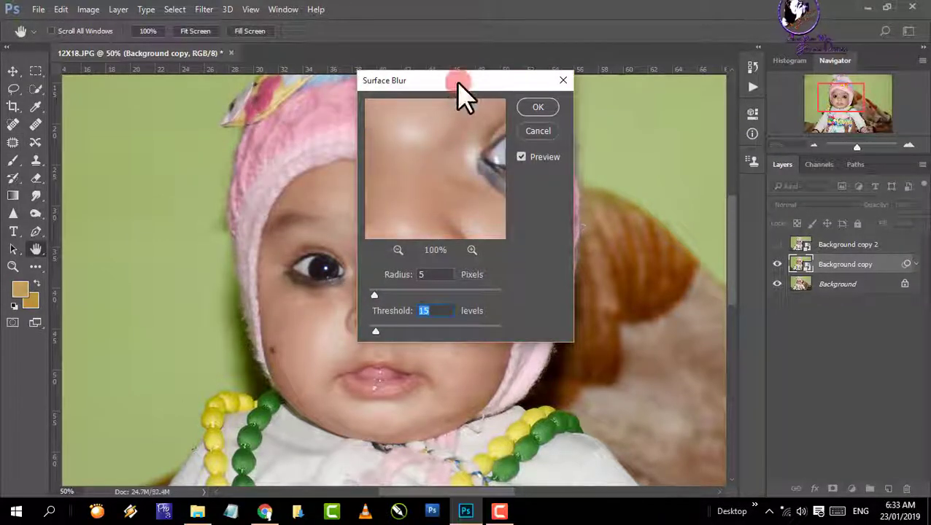
left_click_drag(455, 81, 436, 101)
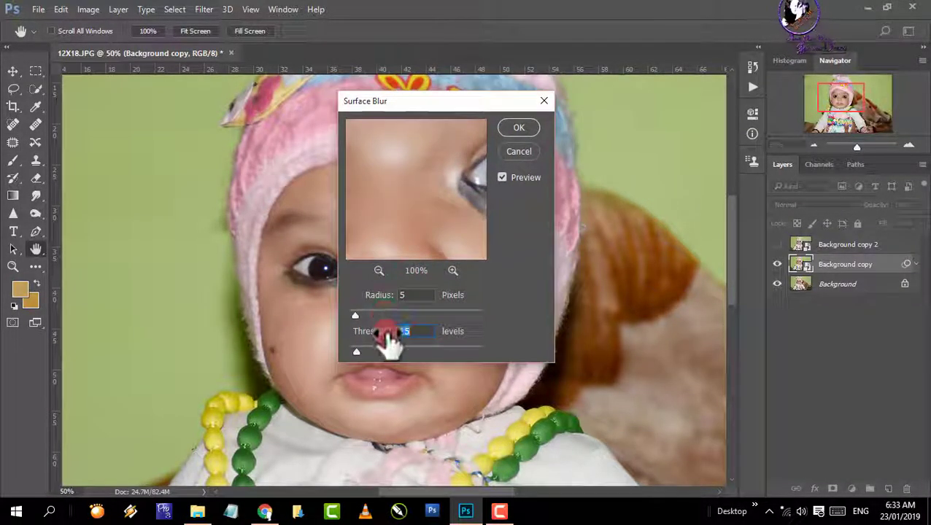
left_click_drag(355, 349, 376, 315)
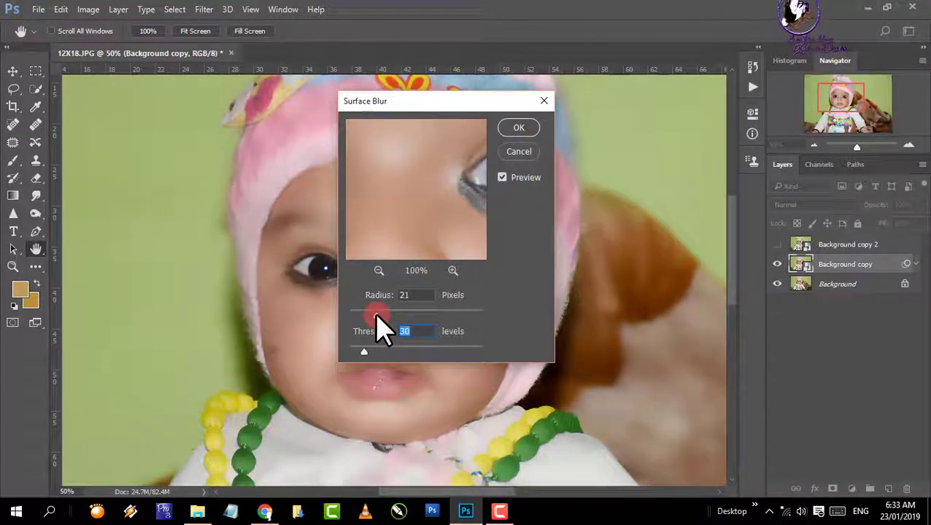
left_click_drag(376, 316, 378, 316)
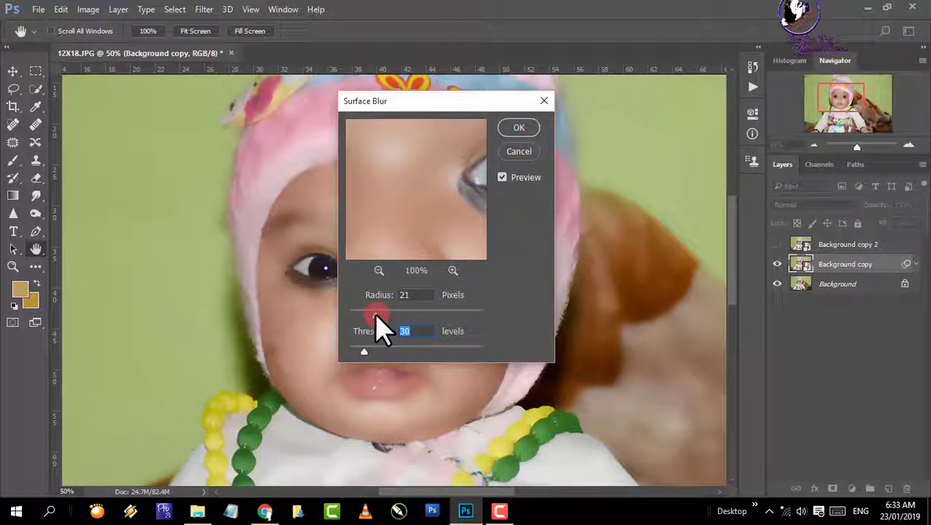
left_click(376, 316)
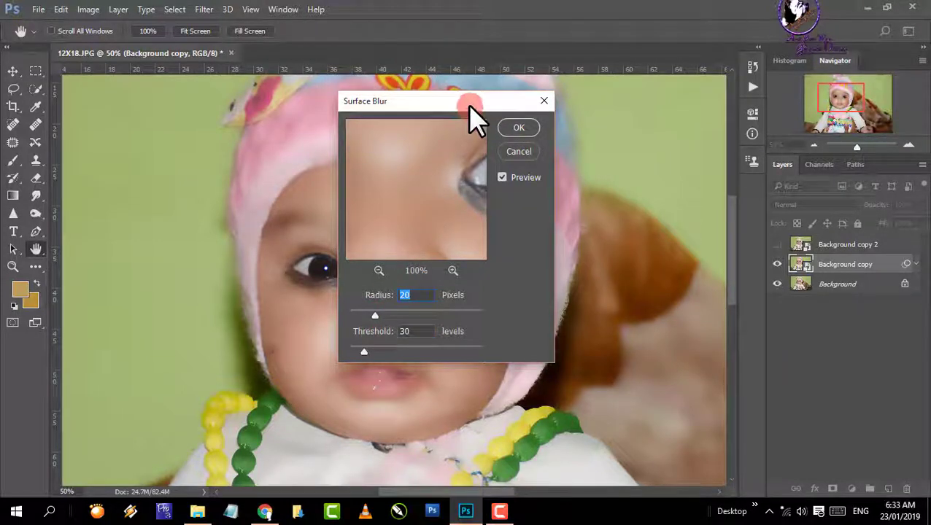
Check the blur preview on the baby's face, reduce the Surface Blur radius to 18 pixels and apply the filter
left_click_drag(470, 104, 557, 113)
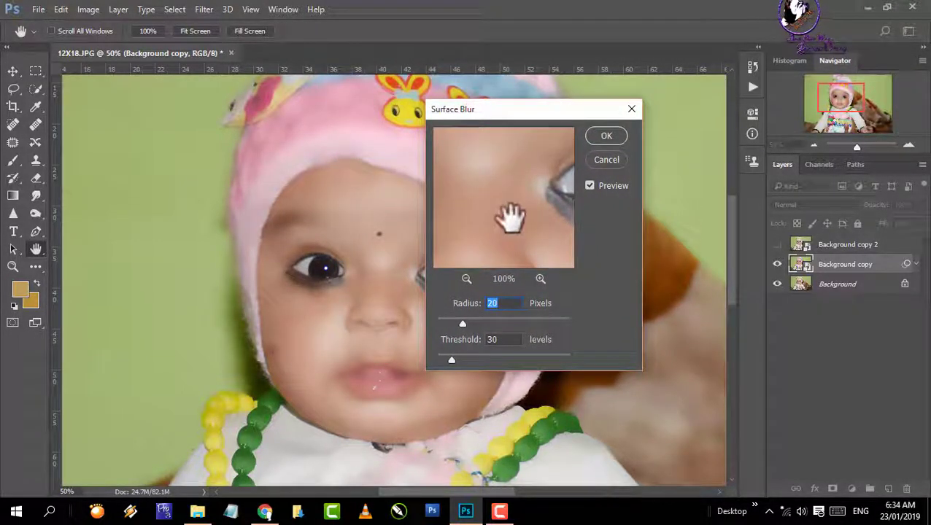
left_click_drag(510, 218, 531, 211)
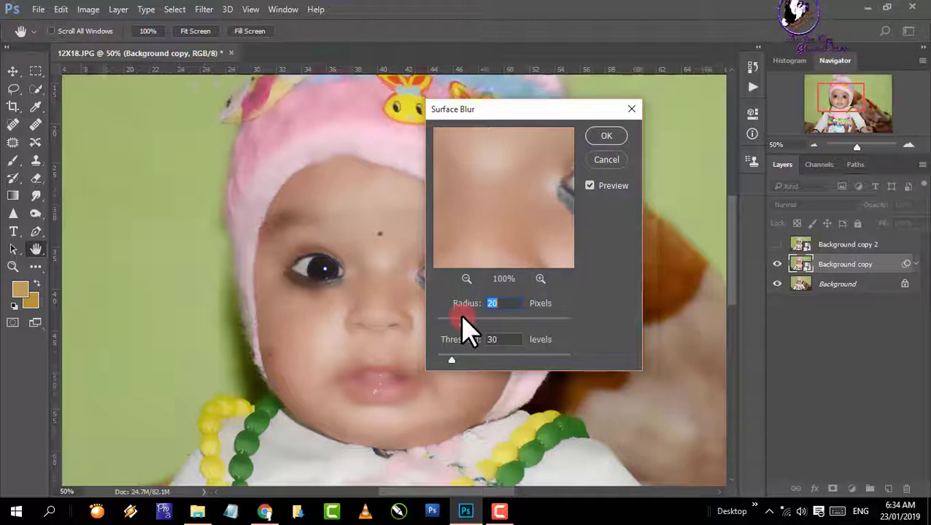
key("ctrl+plus")
key("ctrl+plus")
key("ctrl+plus")
key("ctrl+plus")
key("ctrl+plus")
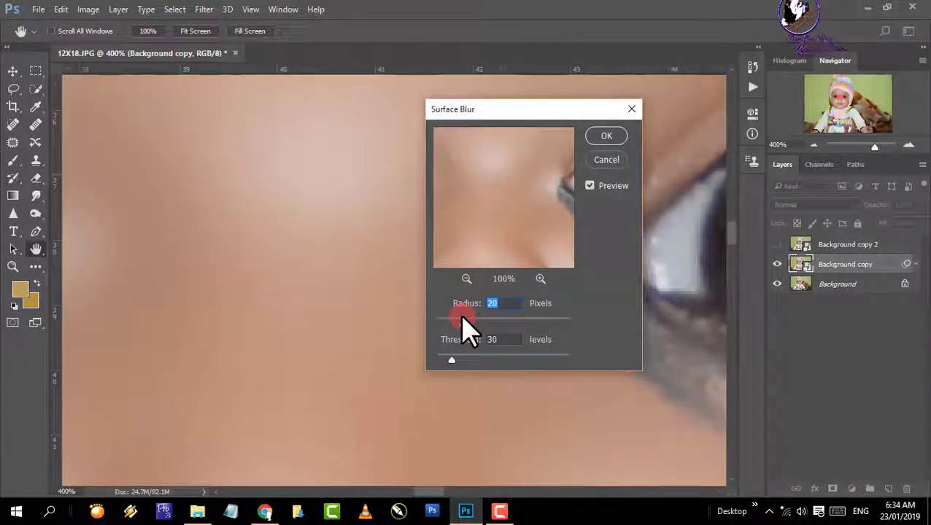
key("ctrl+minus")
key("ctrl+minus")
key("ctrl+minus")
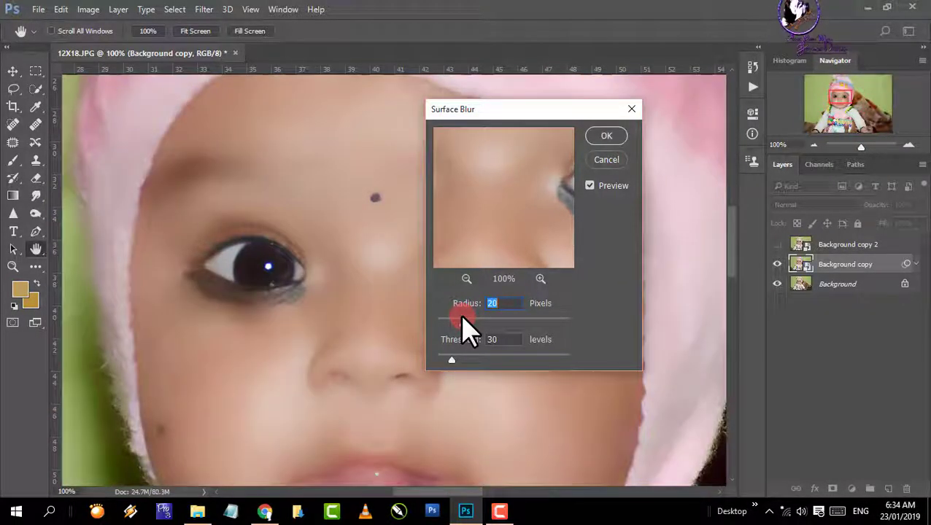
key("ctrl+minus")
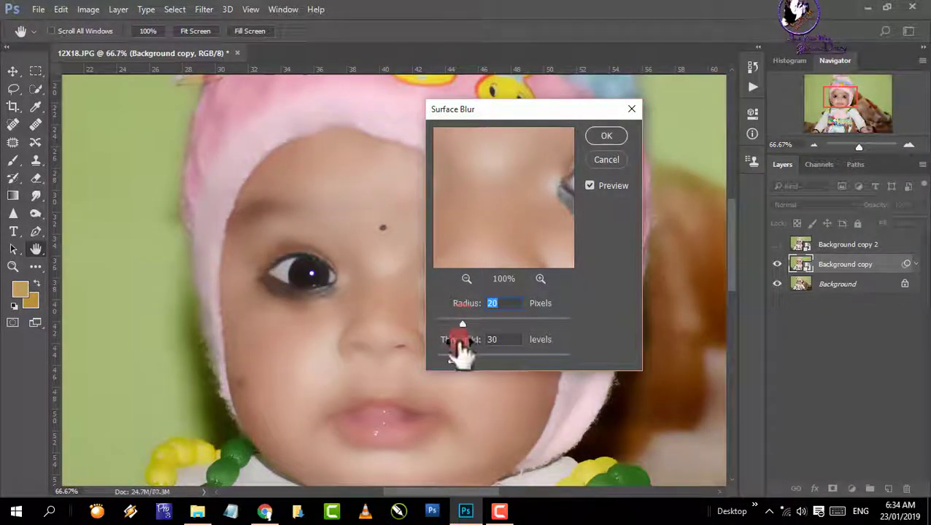
left_click(459, 321)
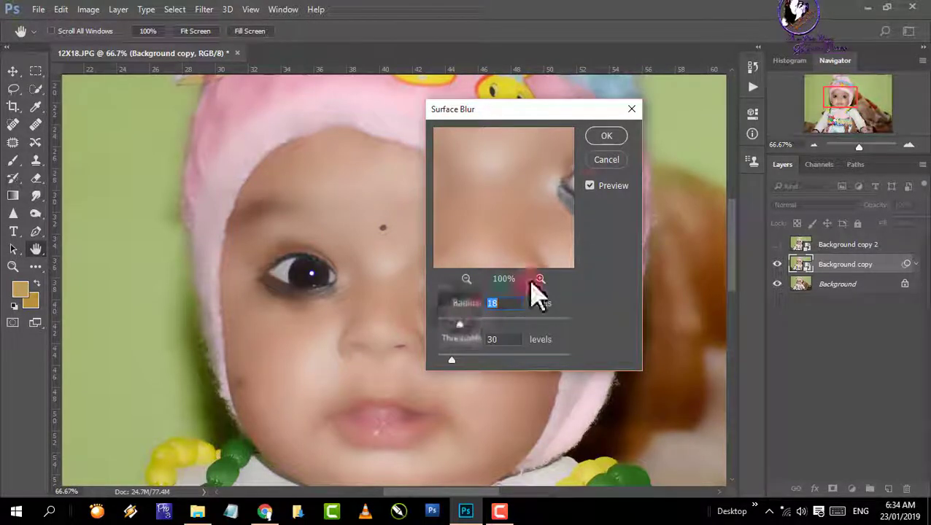
left_click(605, 136)
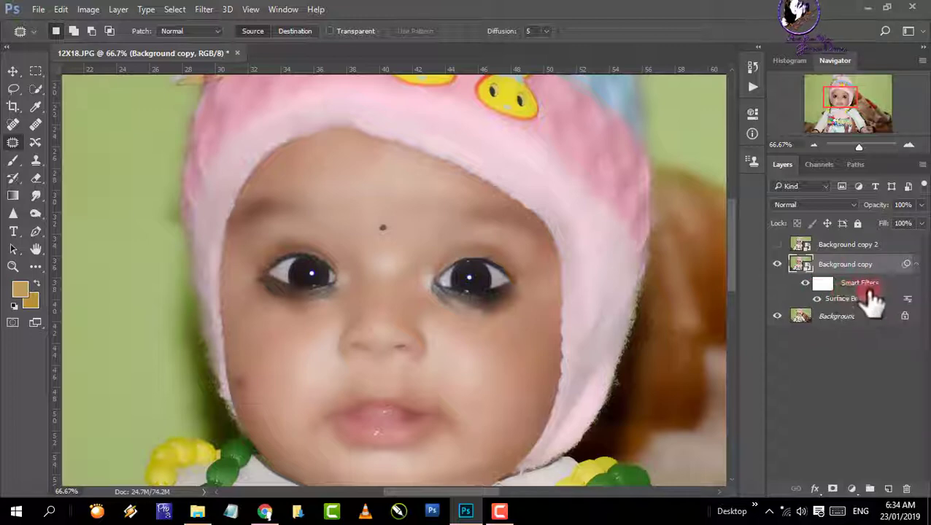
Show and select Background copy 2, and start the High Pass filter on it
left_click(777, 245)
left_click(832, 245)
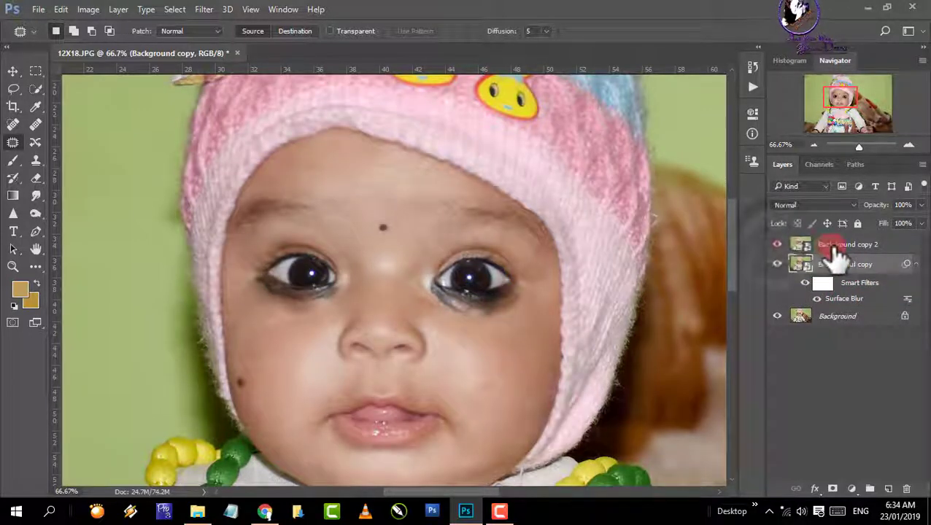
left_click(203, 13)
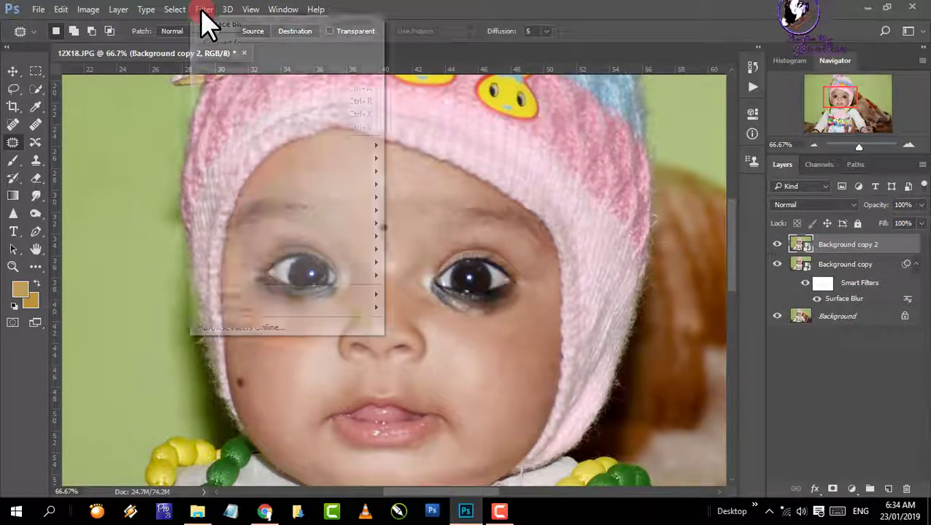
left_click(234, 276)
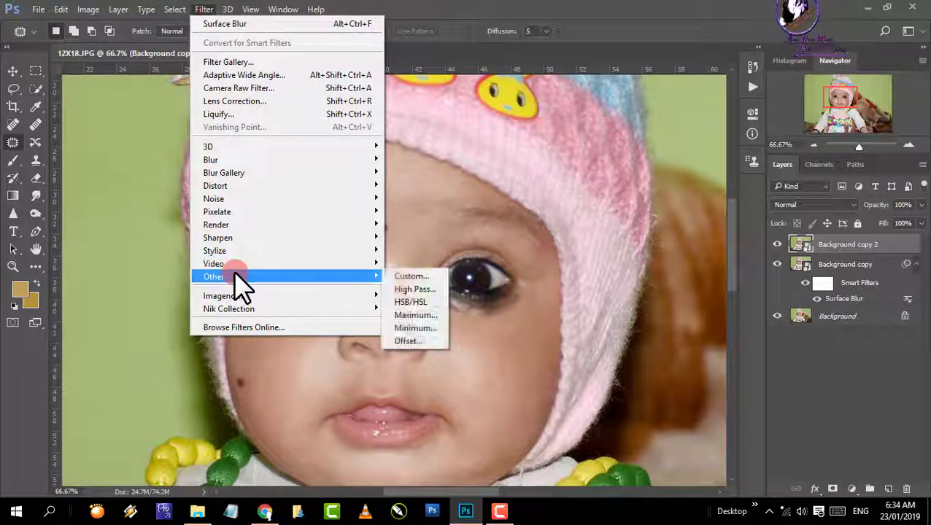
left_click(424, 291)
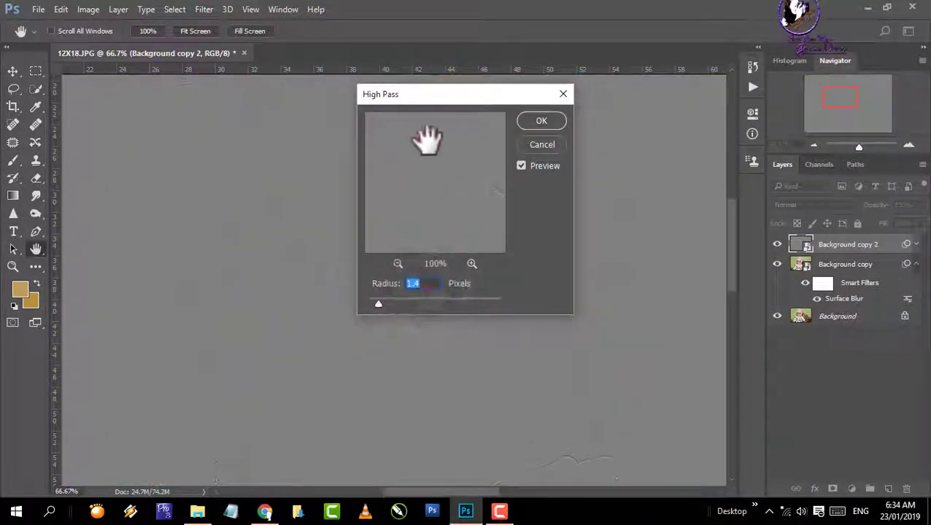
left_click_drag(445, 99, 519, 110)
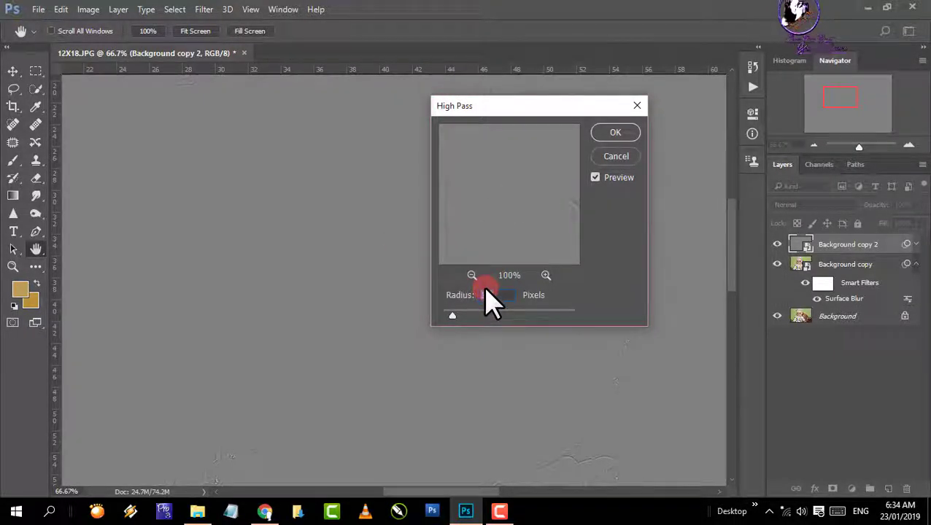
Try a High Pass radius of 1.0 pixels on Background copy 2
key("ctrl+minus")
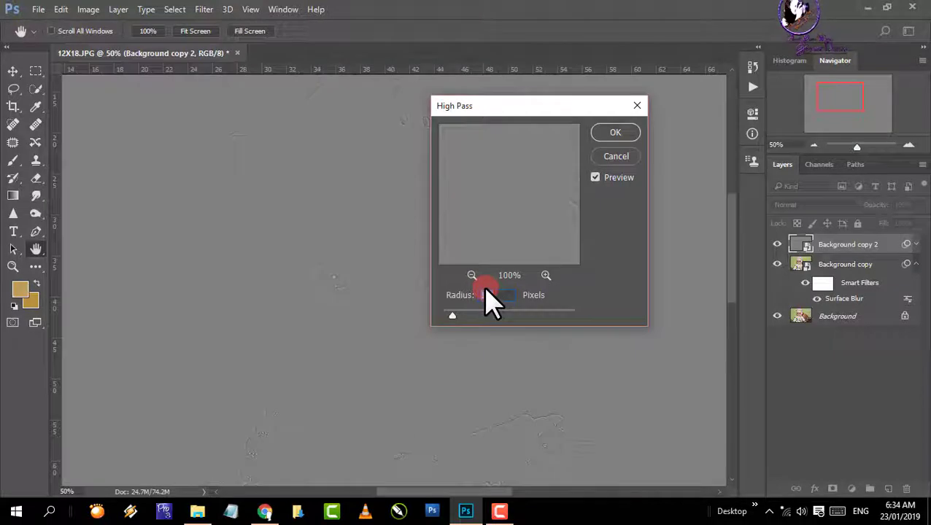
key("ctrl+plus")
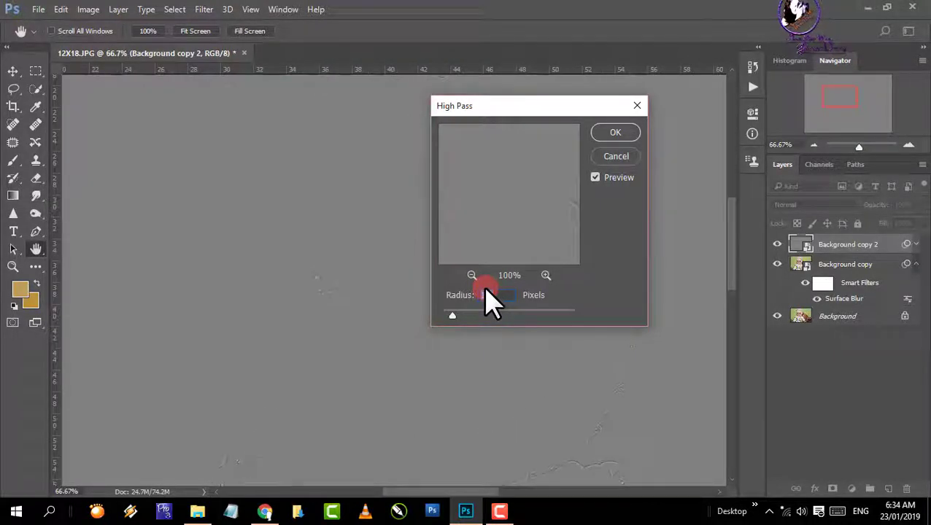
mouse_move(514, 222)
left_mouse_down()
mouse_move(453, 214)
mouse_move(461, 238)
mouse_move(513, 201)
mouse_move(507, 228)
left_mouse_up()
left_click_drag(451, 315, 449, 315)
left_click_drag(516, 186, 510, 214)
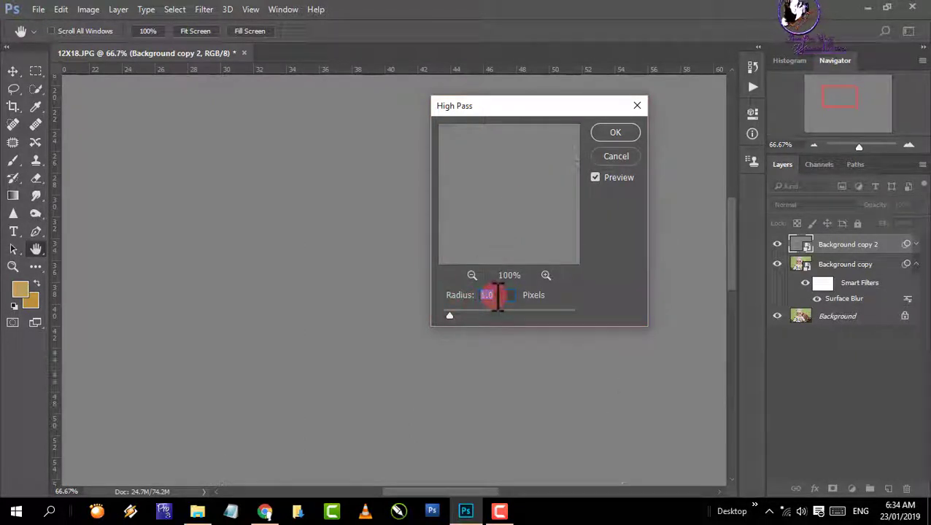
Fine-tune the High Pass radius so only faint edge detail is kept, and apply the filter to Background copy 2
left_click(496, 297)
left_click_drag(499, 295, 473, 298)
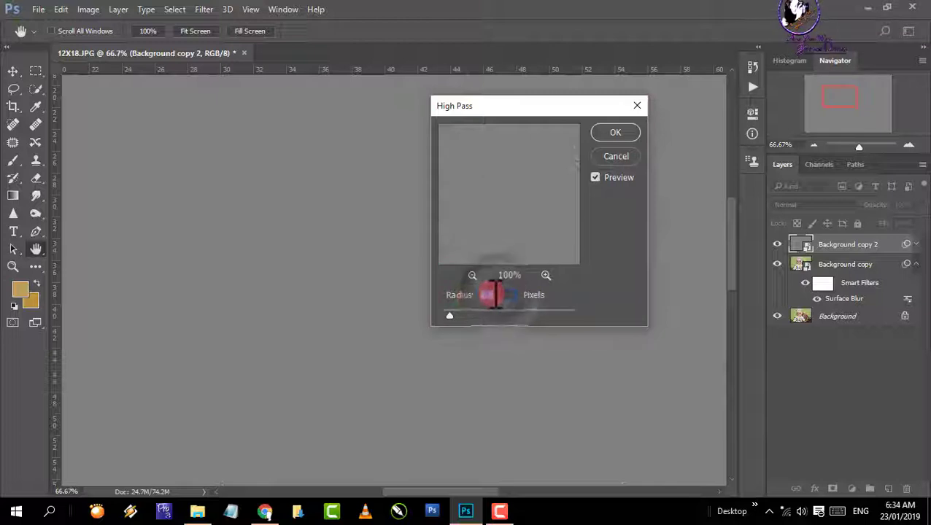
key("Up")
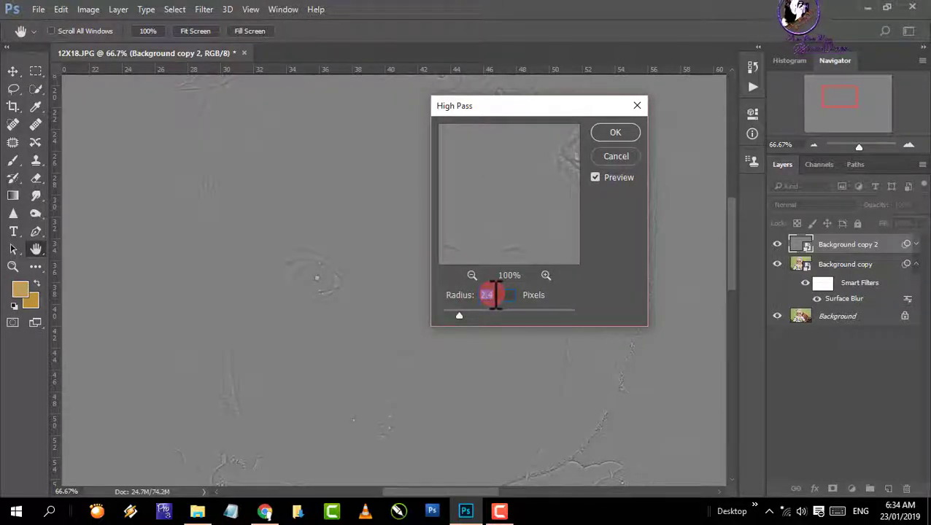
key("ctrl+minus")
key("ctrl+minus")
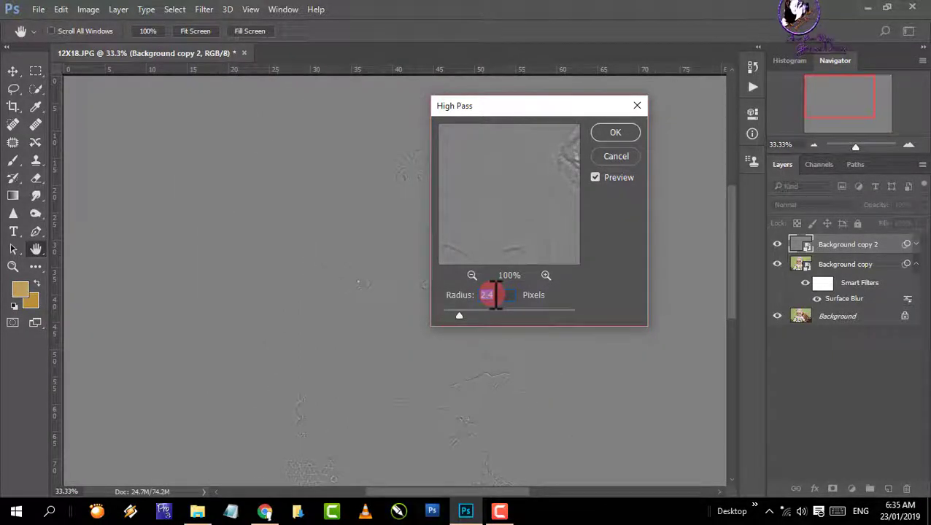
key("ctrl+plus")
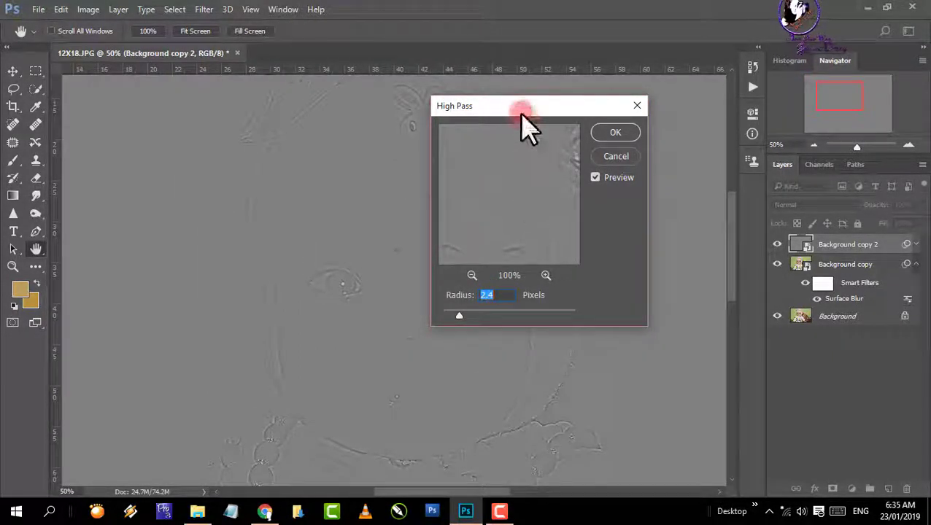
left_click_drag(520, 112, 597, 108)
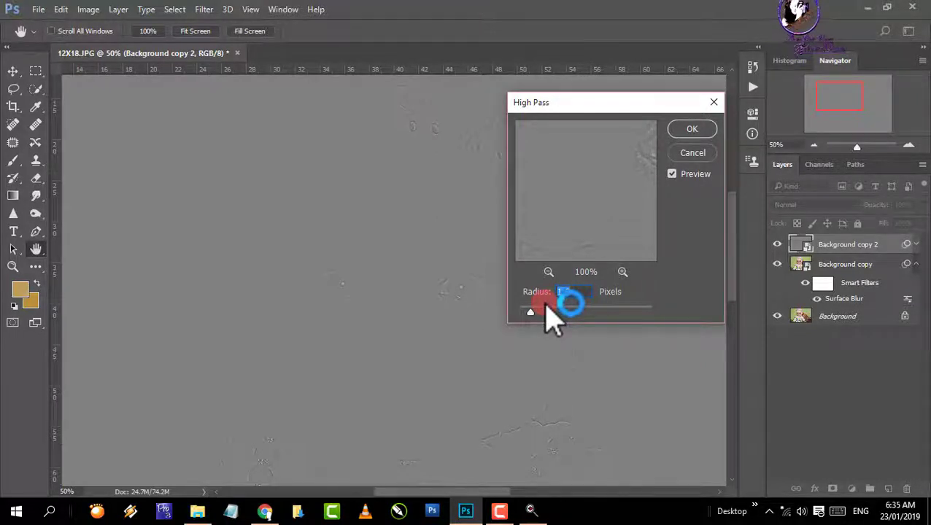
left_click(694, 133)
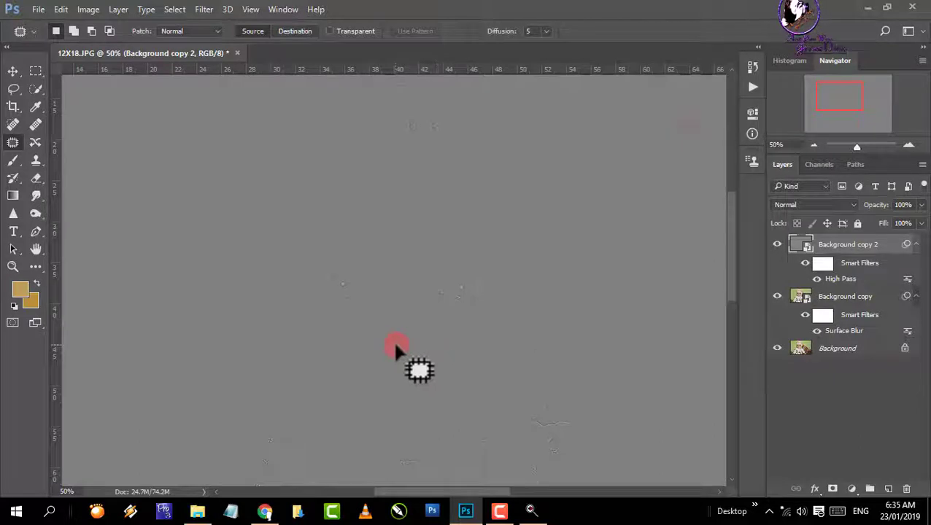
Set the blend mode of Background copy 2 to Linear Light and check the skin texture on the face
scroll(395, 344, "down", 1)
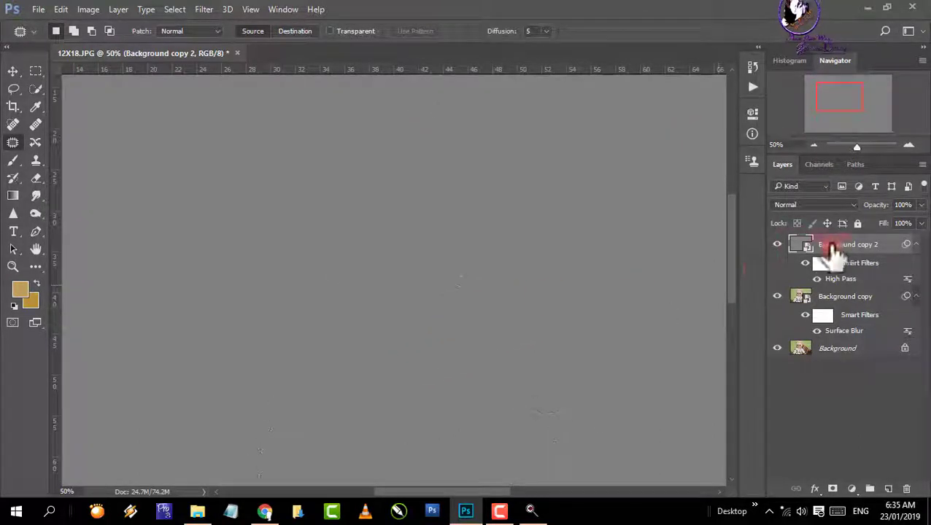
left_click(828, 204)
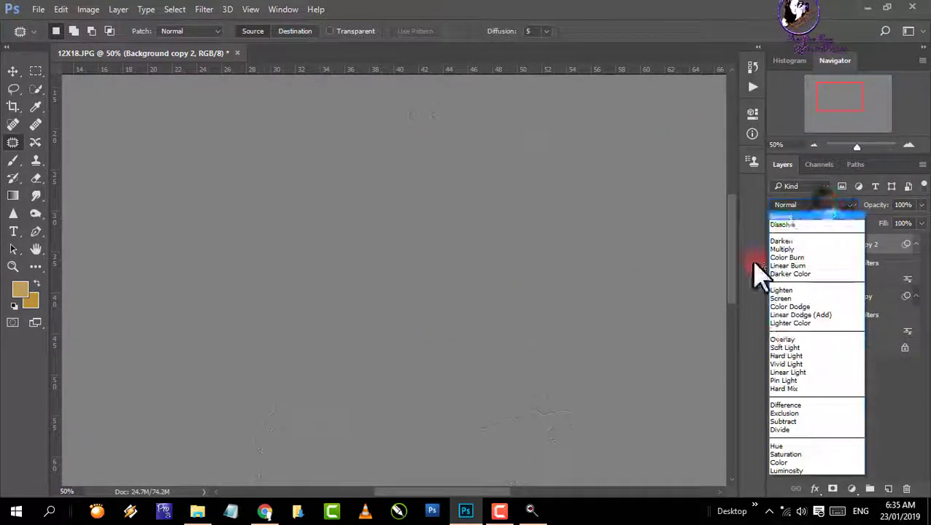
left_click(823, 373)
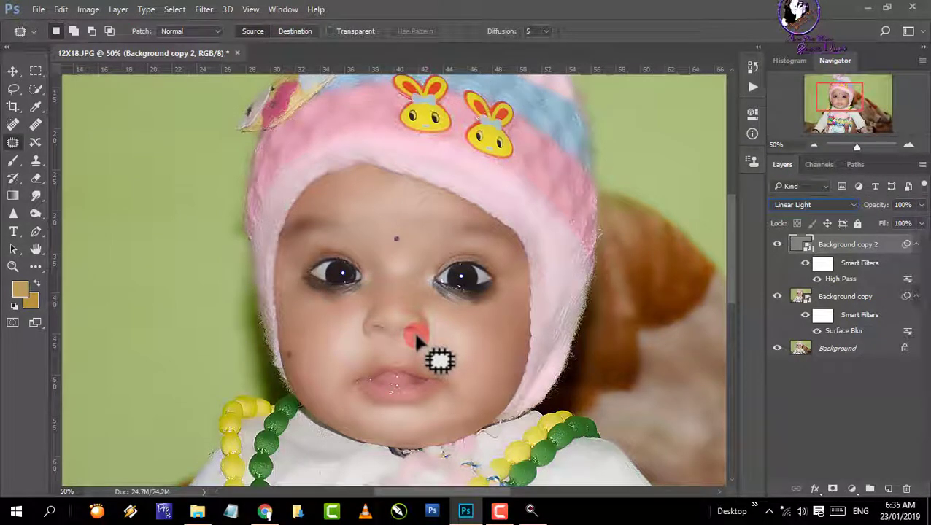
scroll(413, 330, "up", 2)
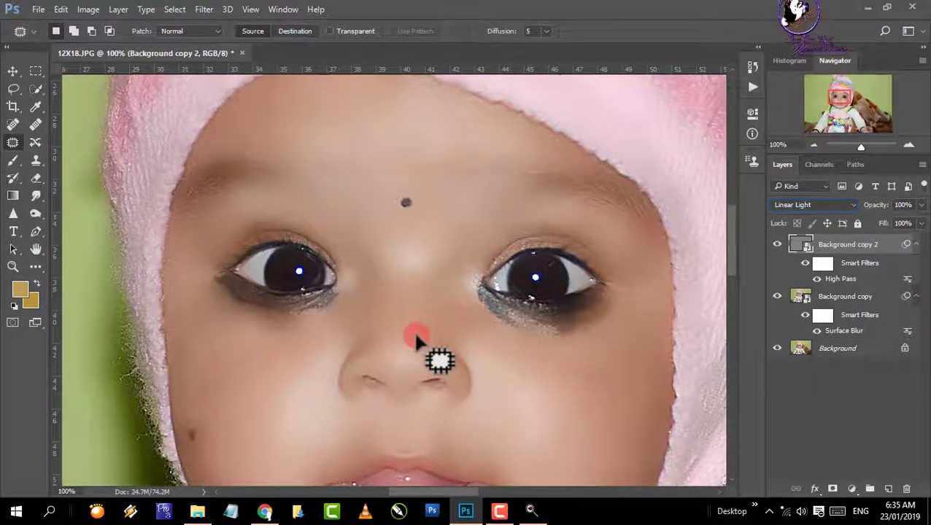
scroll(413, 330, "down", 2)
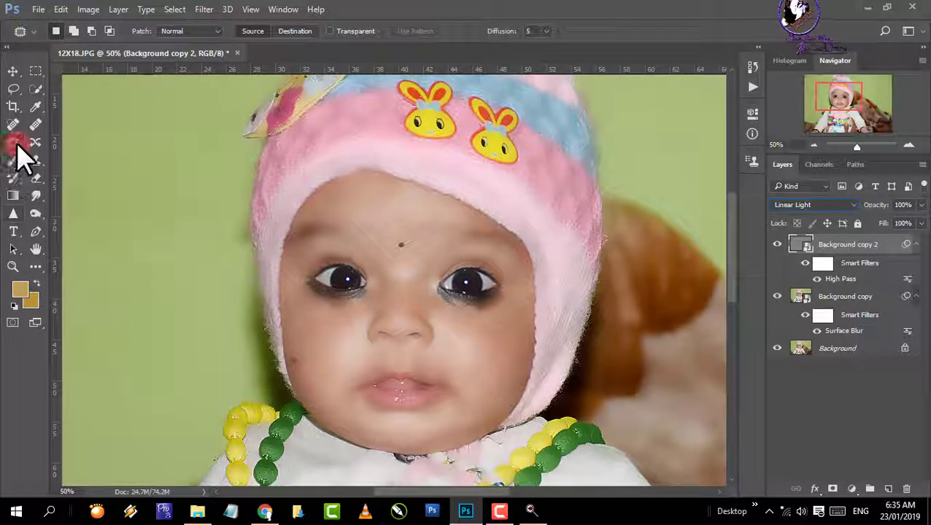
Put Background copy 2 and Background copy together into a new layer group
left_click(845, 247)
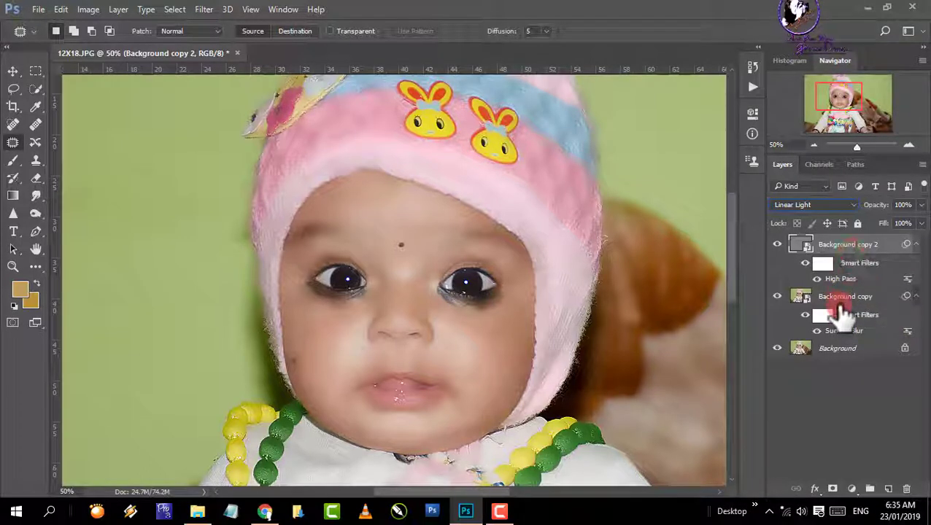
left_click(839, 305, "shift")
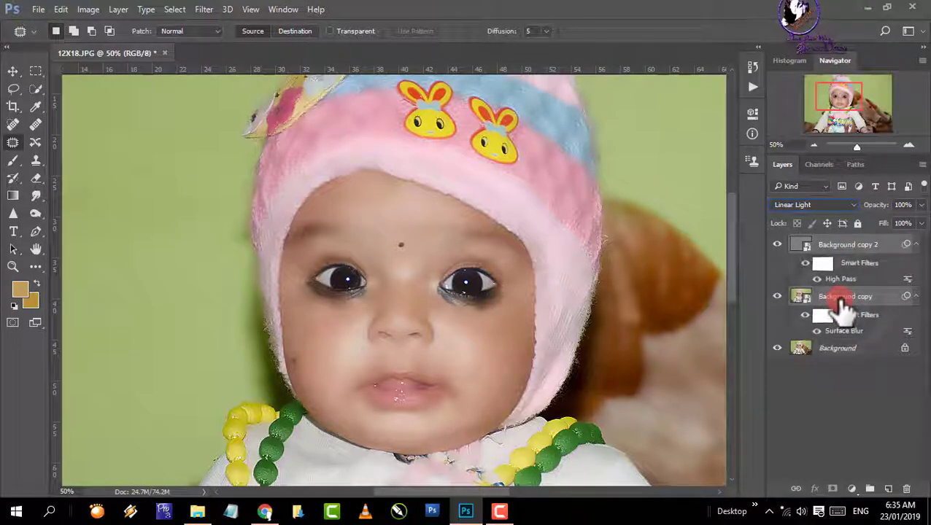
left_click(869, 488)
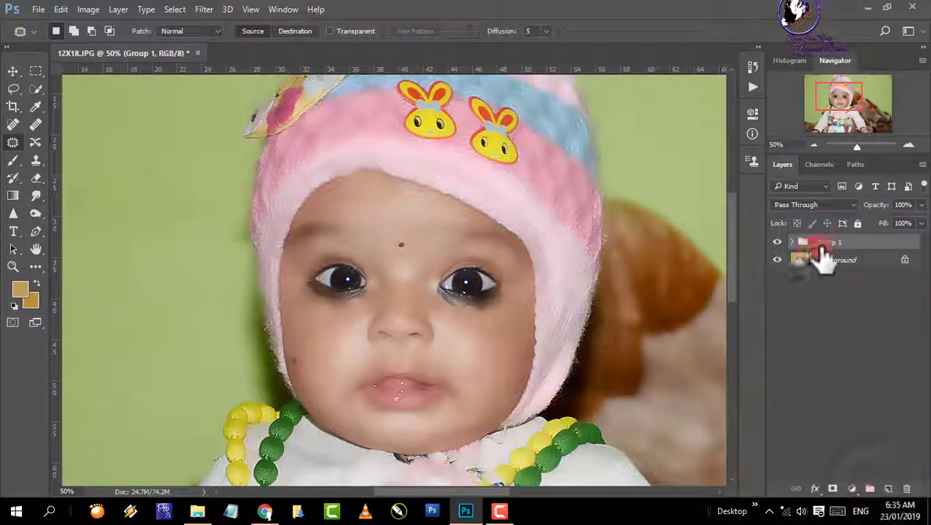
Add a layer mask to Group 1 and invert it to black to hide the smoothing effect
left_click(832, 488)
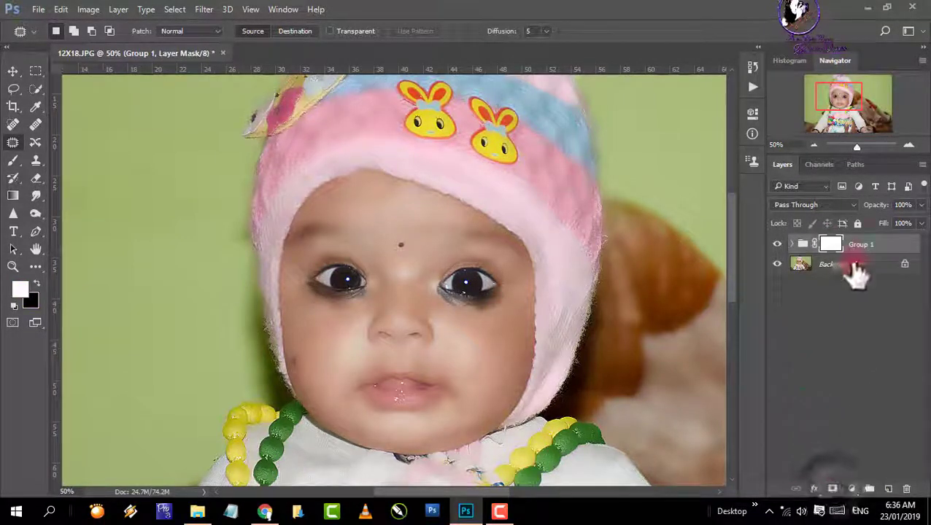
left_click(843, 245)
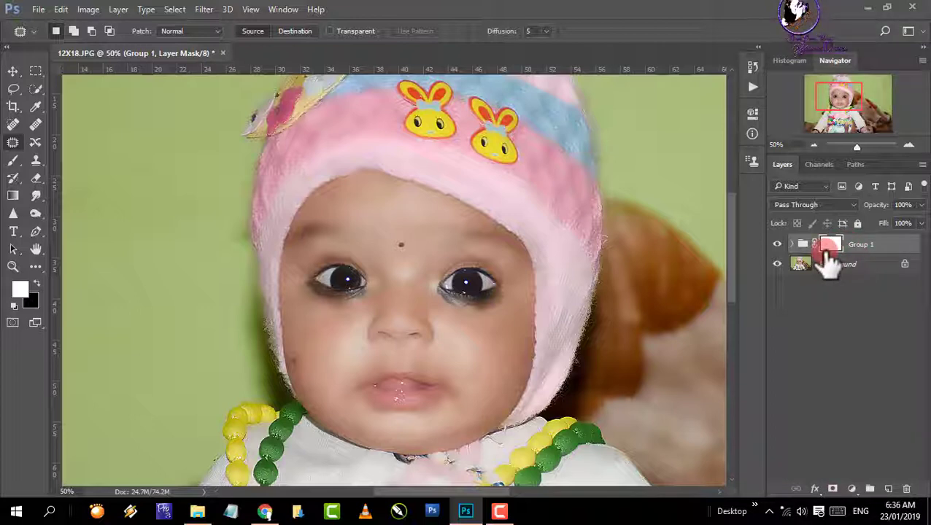
key("ctrl+i")
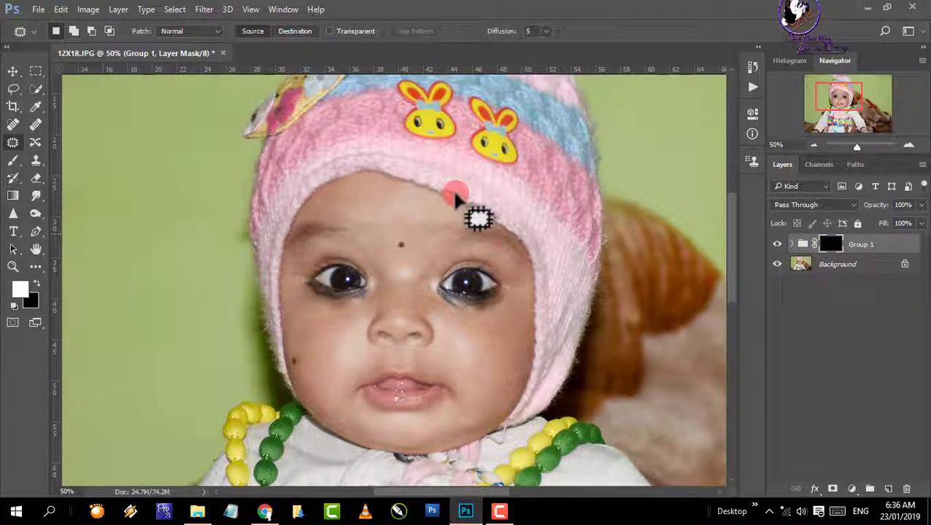
Set up a soft round white brush with 0% hardness, 39% opacity and 50% flow
left_click(13, 160)
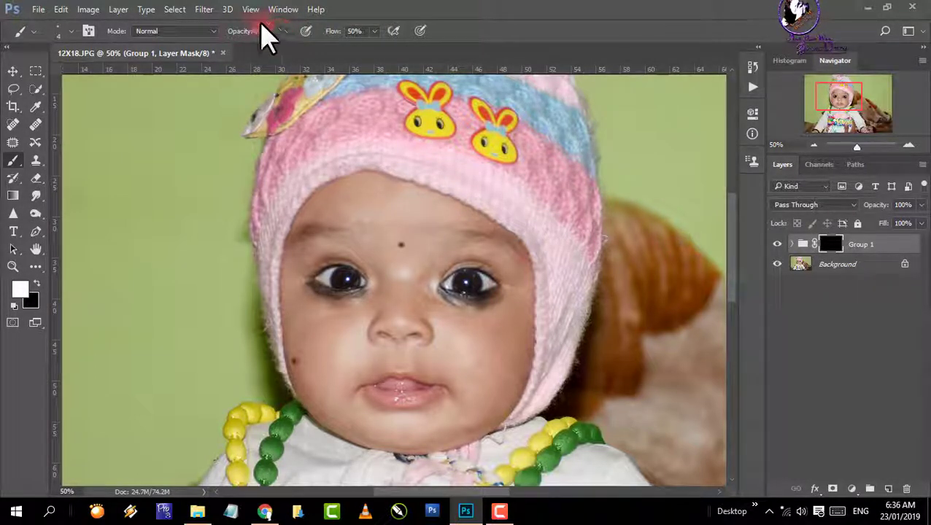
left_click(54, 31)
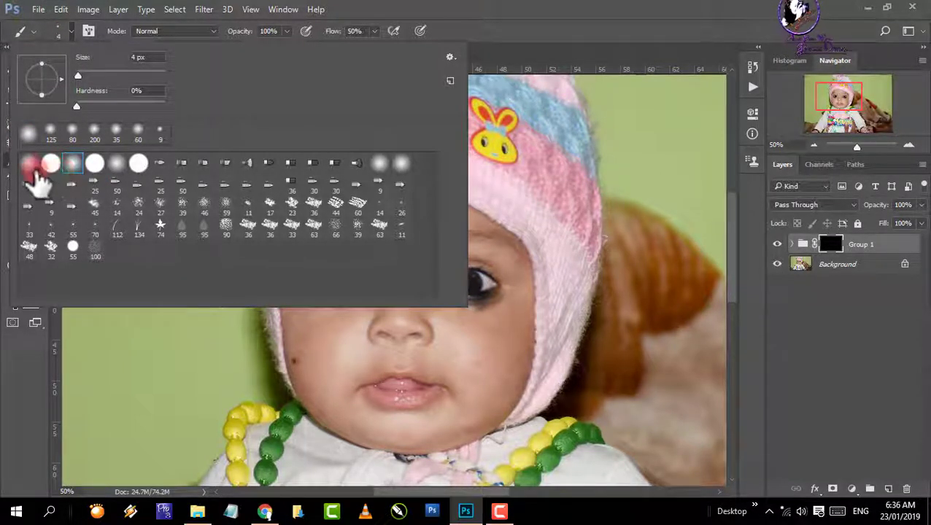
left_click(73, 161)
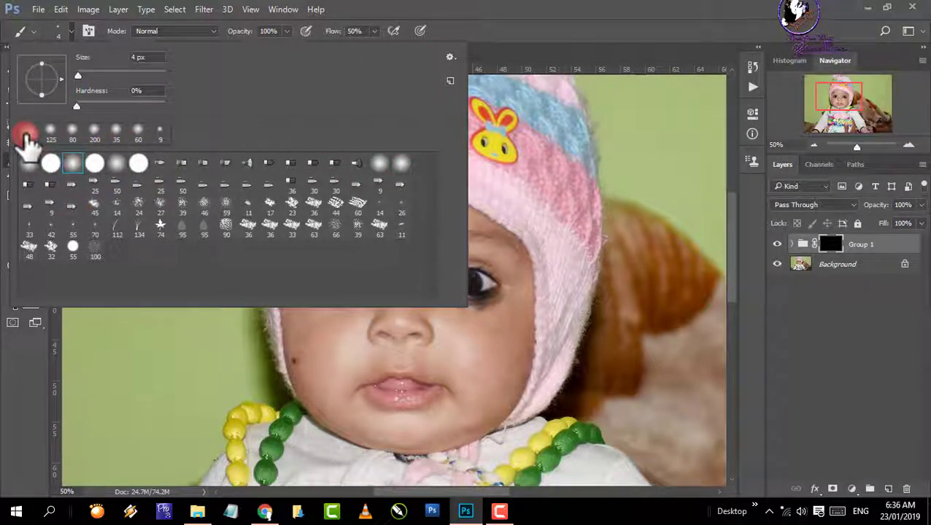
left_click(511, 25)
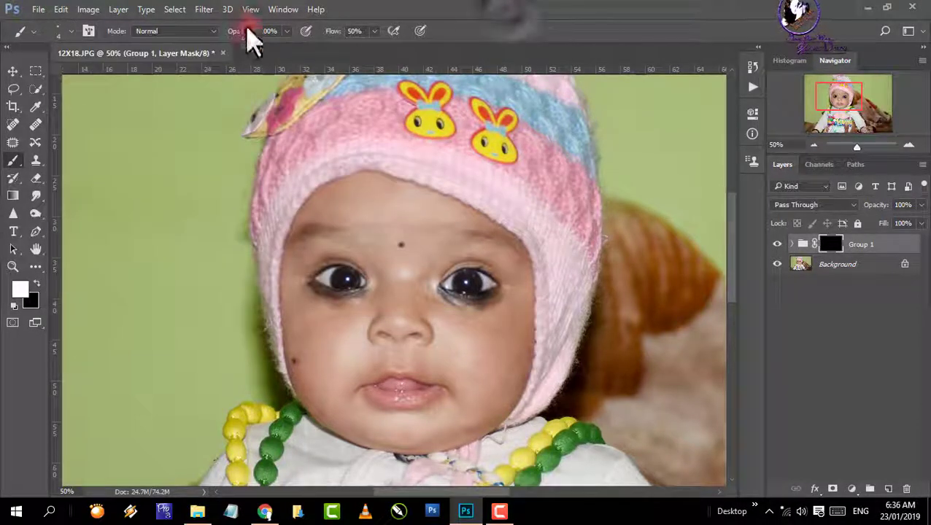
left_click_drag(286, 31, 248, 46)
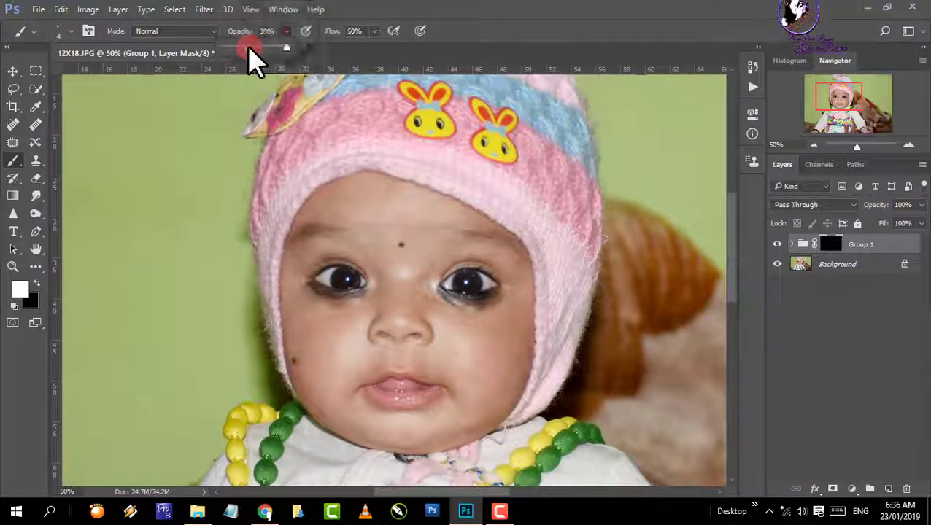
left_click(374, 31)
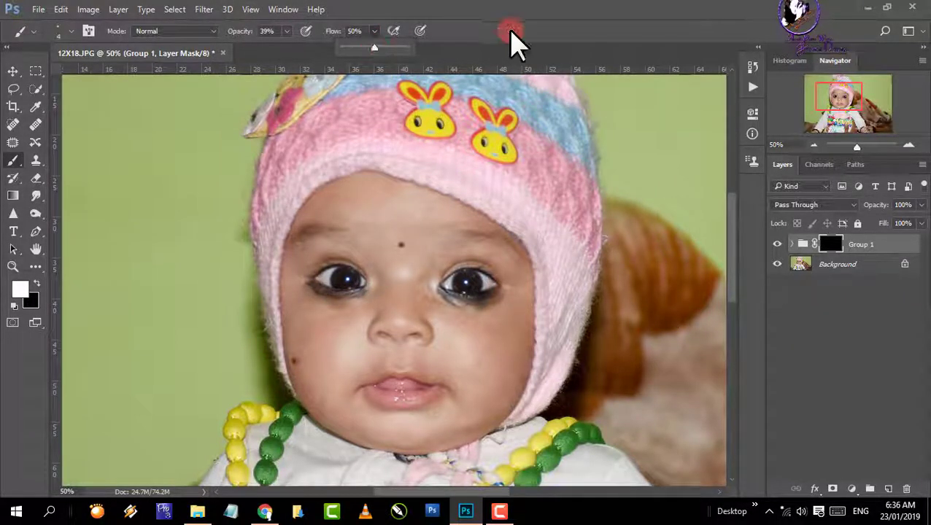
left_click(539, 7)
Resize the brush to about 45 px and paint the smoothing into the group mask over the right-hand cheek and around the mouth
scroll(456, 350, "down", 1)
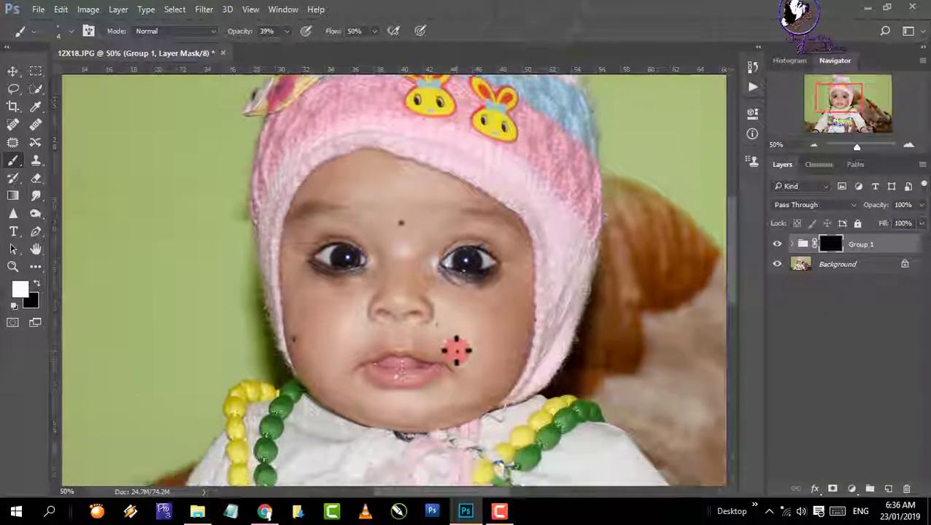
scroll(456, 350, "down", 1)
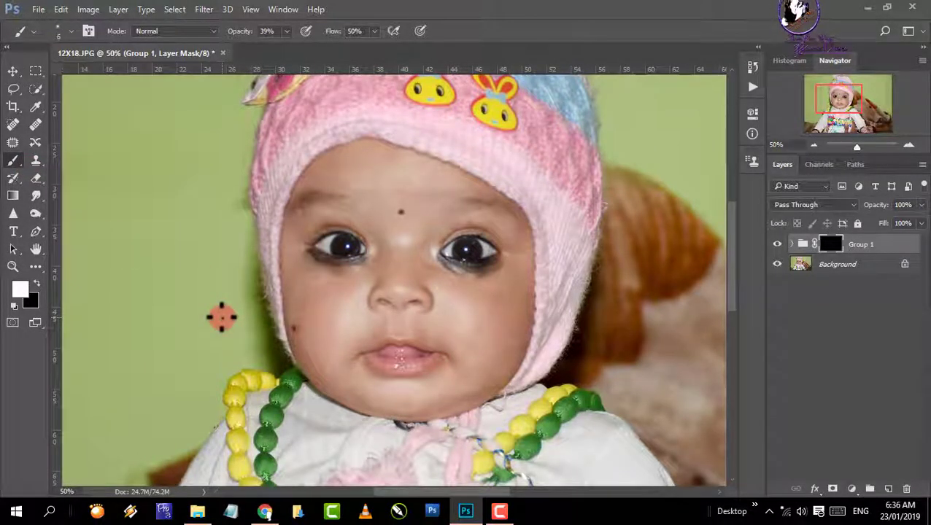
key("bracketright")
key("bracketright")
key("bracketright")
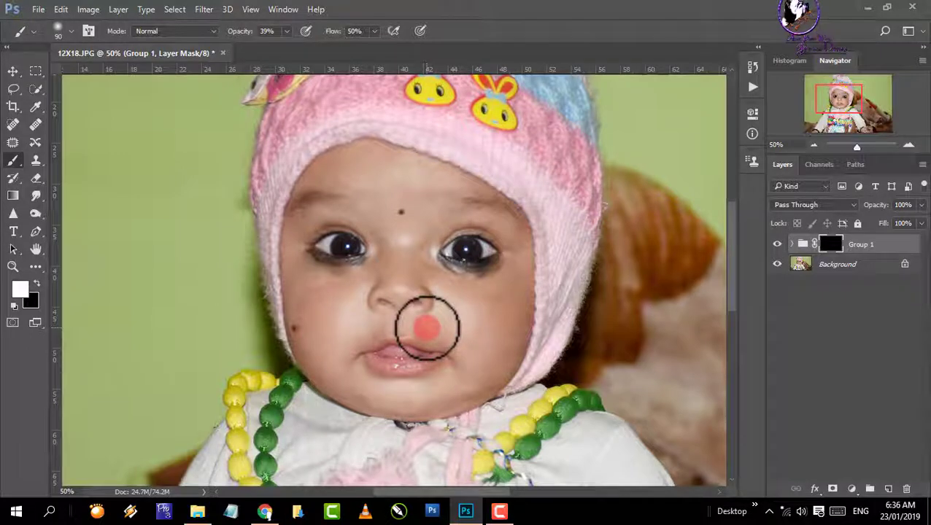
scroll(427, 328, "up", 1)
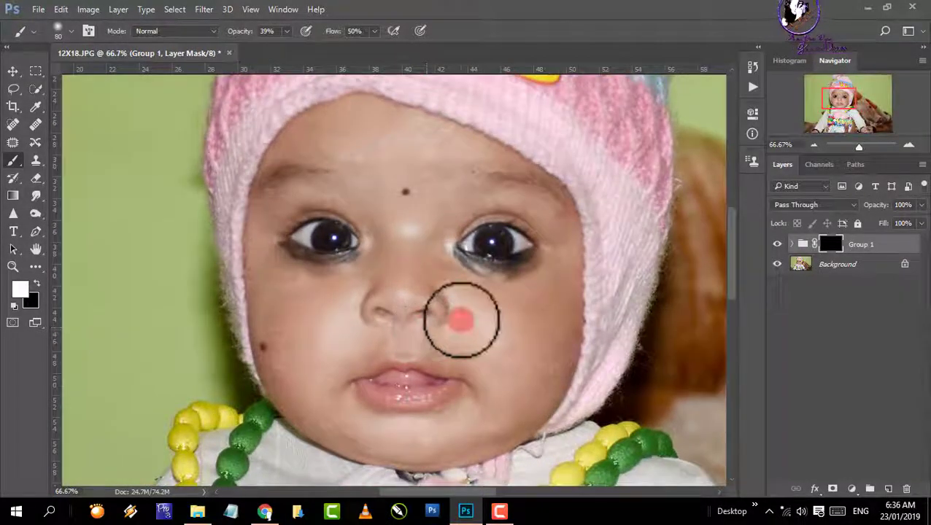
key("bracketleft")
key("bracketleft")
key("bracketleft")
key("bracketleft")
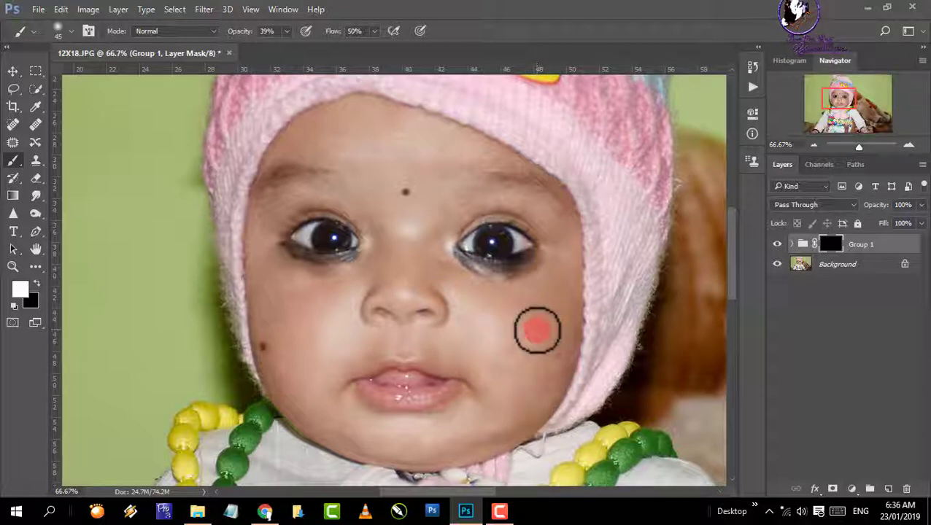
mouse_move(551, 301)
left_mouse_down()
mouse_move(560, 342)
mouse_move(540, 342)
mouse_move(529, 363)
mouse_move(563, 331)
mouse_move(569, 311)
mouse_move(538, 384)
mouse_move(568, 260)
mouse_move(543, 291)
mouse_move(456, 330)
mouse_move(447, 320)
mouse_move(497, 367)
mouse_move(516, 405)
mouse_move(555, 345)
mouse_move(530, 393)
mouse_move(483, 435)
mouse_move(353, 451)
mouse_move(302, 416)
mouse_move(395, 436)
mouse_move(385, 368)
left_mouse_up()
key("ctrl+plus")
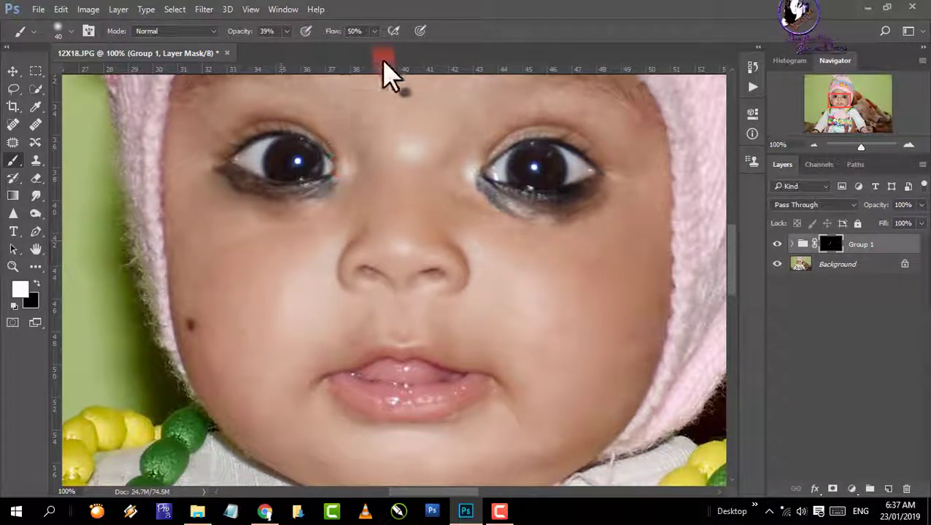
Raise the brush flow to 80% and paint the mask over the left-hand cheek and the skin around that eye
left_click(372, 31)
left_click_drag(375, 45, 395, 46)
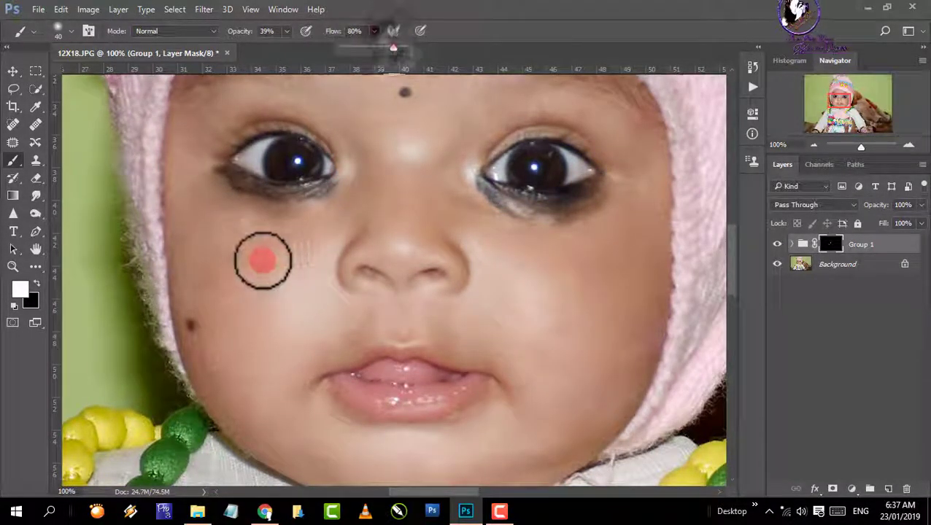
mouse_move(261, 257)
left_mouse_down()
mouse_move(236, 269)
mouse_move(217, 248)
mouse_move(245, 332)
mouse_move(206, 284)
mouse_move(208, 389)
mouse_move(229, 412)
mouse_move(217, 398)
mouse_move(264, 422)
mouse_move(259, 431)
mouse_move(293, 460)
mouse_move(312, 452)
mouse_move(240, 210)
mouse_move(248, 169)
mouse_move(292, 143)
left_mouse_up()
left_click(285, 32)
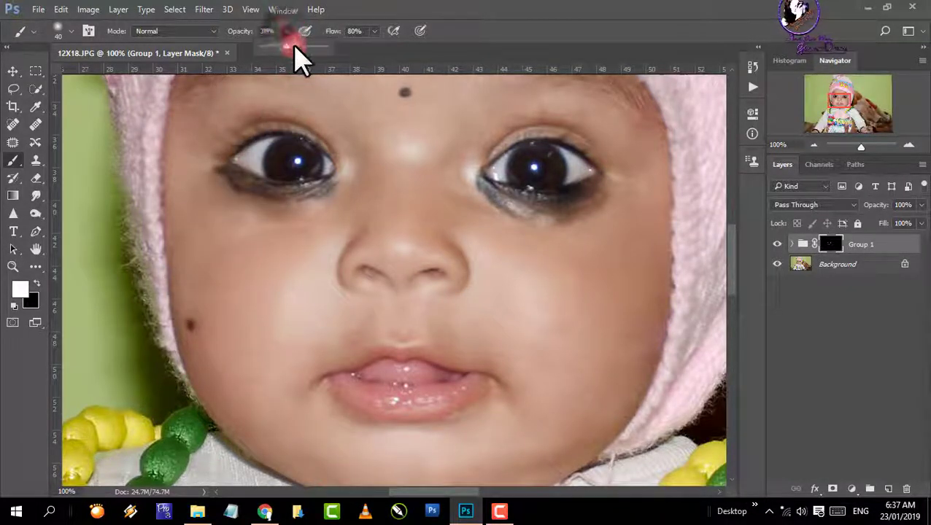
Reduce the brush to 25 px and paint the mask along the outer edge of the left-hand cheek
scroll(207, 277, "up", 3)
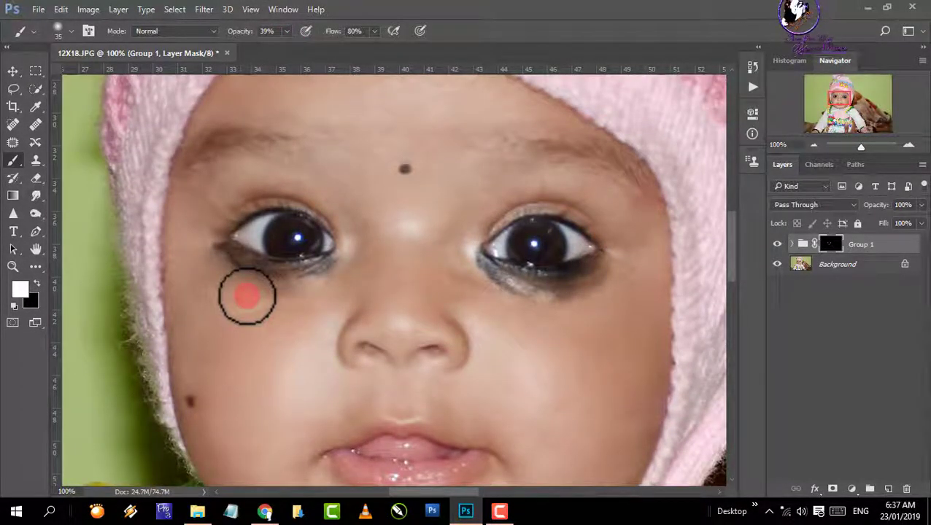
key("bracketleft")
key("bracketleft")
key("bracketleft")
left_click_drag(191, 299, 183, 289)
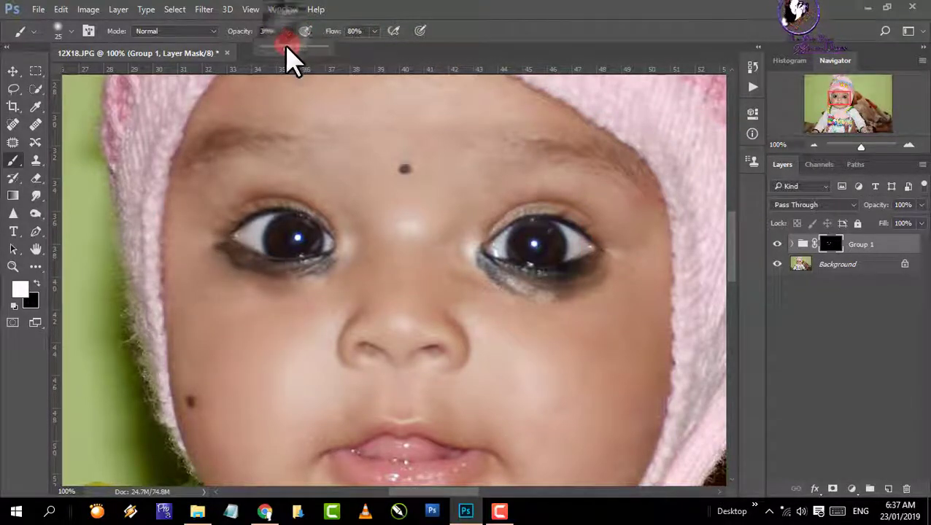
Raise the brush opacity to 49% and paint the mask over the skin around the eyes and nose, enlarging the brush to 30 px
left_click_drag(285, 44, 294, 52)
scroll(365, 150, "up", 3)
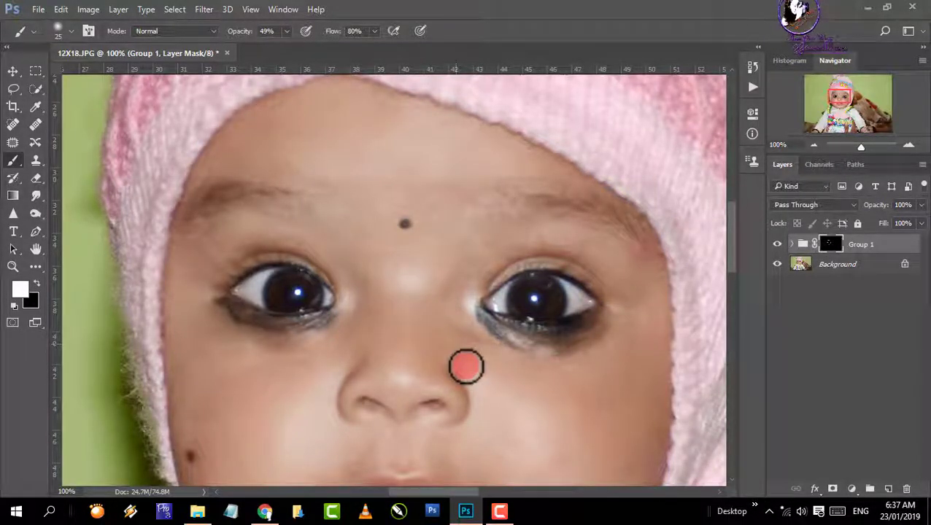
scroll(513, 387, "up", 1)
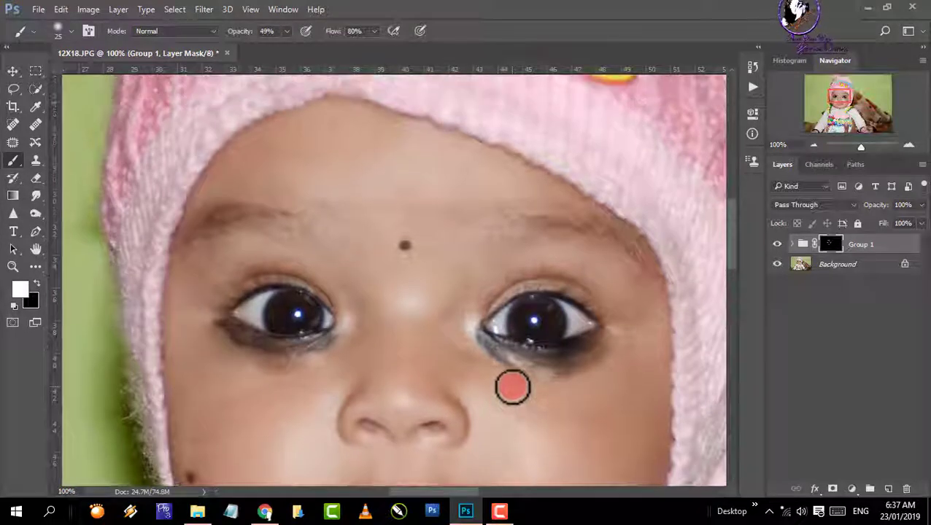
key("]")
scroll(525, 419, "down", 3)
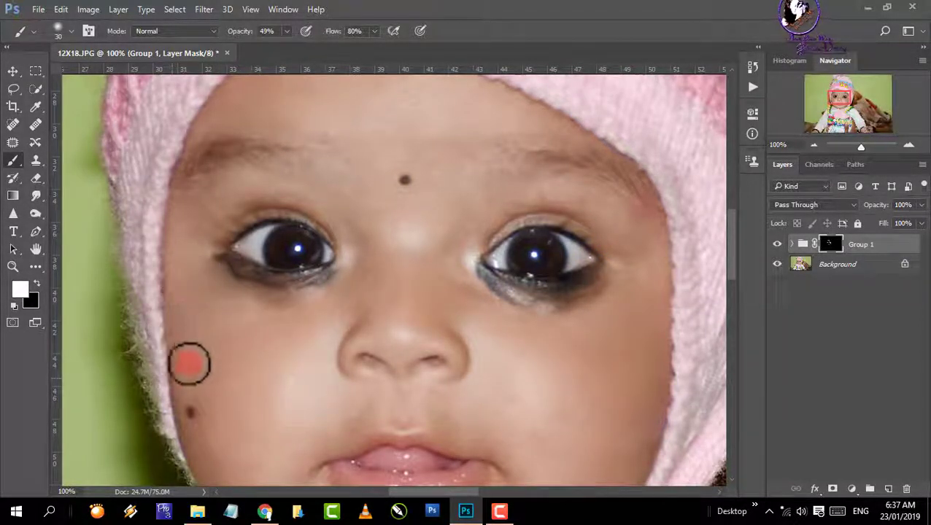
Paint the smoothing into the mask over the lower left-hand cheek, the upper lip area and the nose
scroll(235, 445, "down", 2)
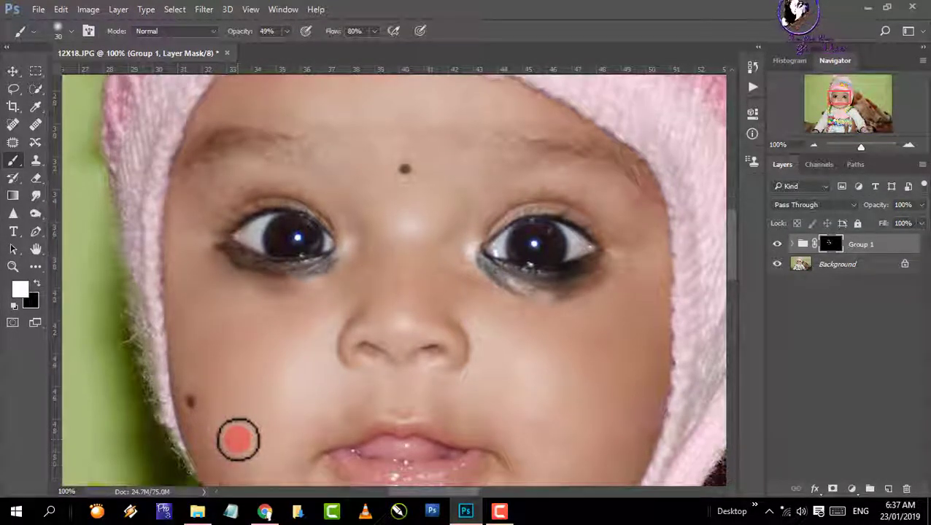
scroll(237, 440, "down", 4)
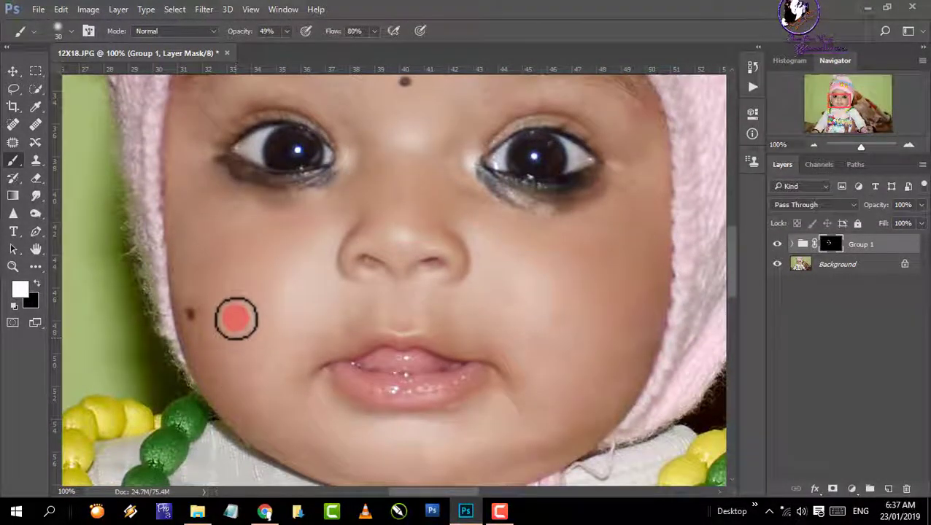
mouse_move(261, 422)
left_mouse_down()
mouse_move(329, 450)
mouse_move(280, 373)
mouse_move(307, 355)
left_mouse_up()
left_click_drag(369, 319, 429, 332)
scroll(394, 307, "up", 3)
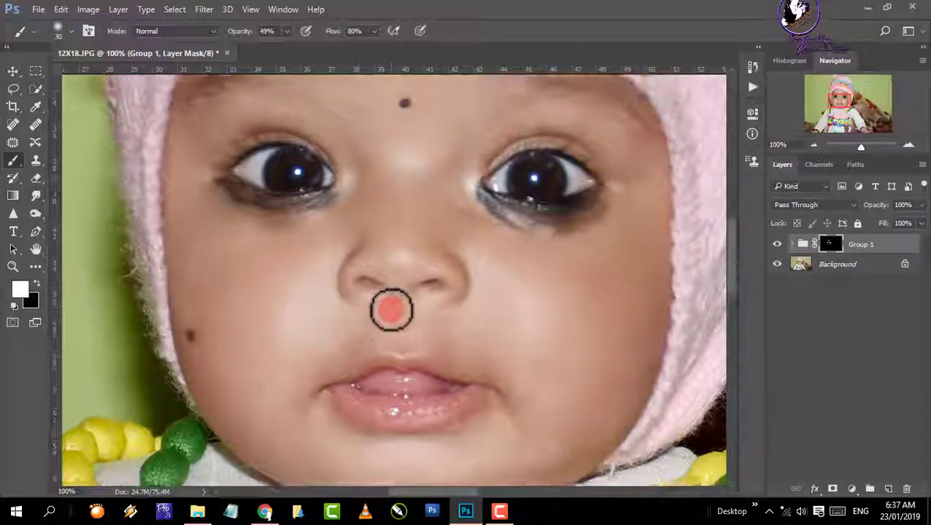
mouse_move(412, 280)
left_mouse_down()
mouse_move(454, 306)
mouse_move(400, 285)
mouse_move(379, 289)
mouse_move(381, 299)
mouse_move(422, 297)
mouse_move(348, 291)
mouse_move(384, 247)
mouse_move(343, 265)
mouse_move(375, 225)
mouse_move(456, 272)
left_mouse_up()
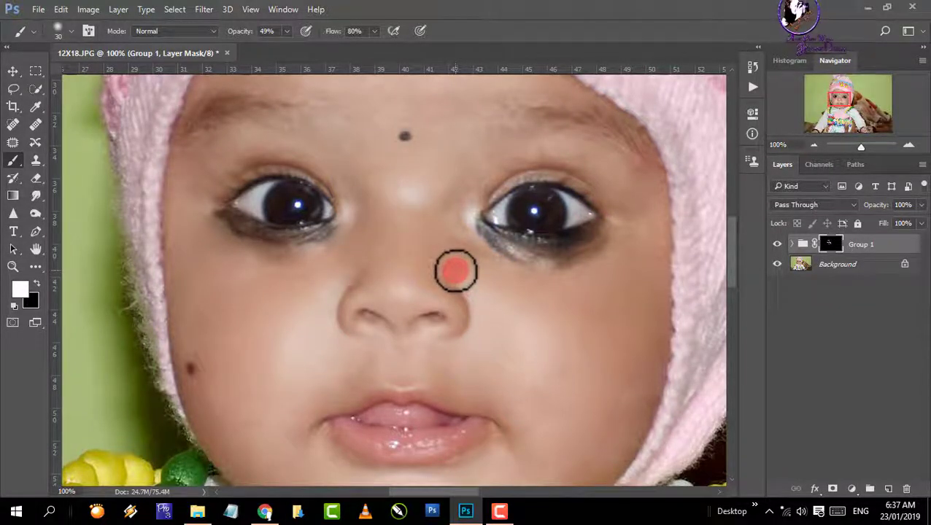
Raise the brush opacity to 100% and paint the mask over the lower forehead and along both eyebrows
key("ctrl+plus")
key("ctrl+plus")
key("ctrl+minus")
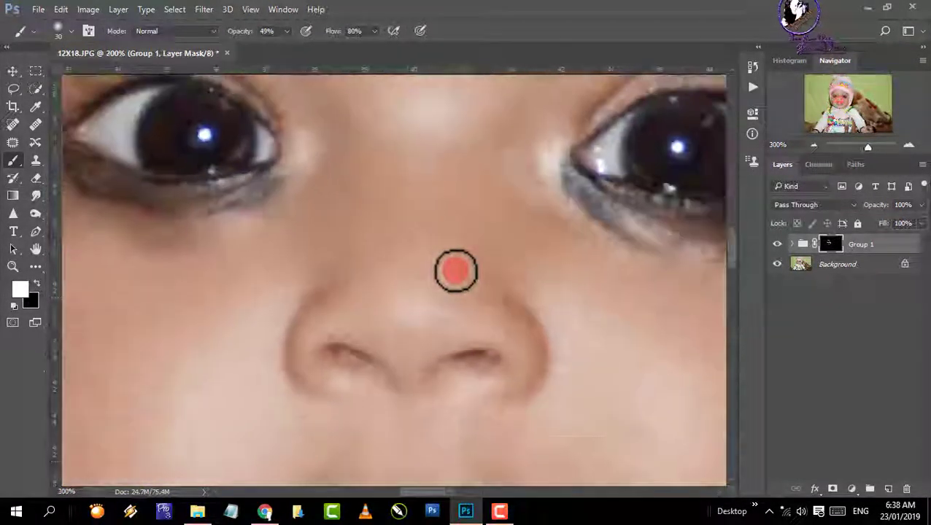
key("ctrl+minus")
key("ctrl+minus")
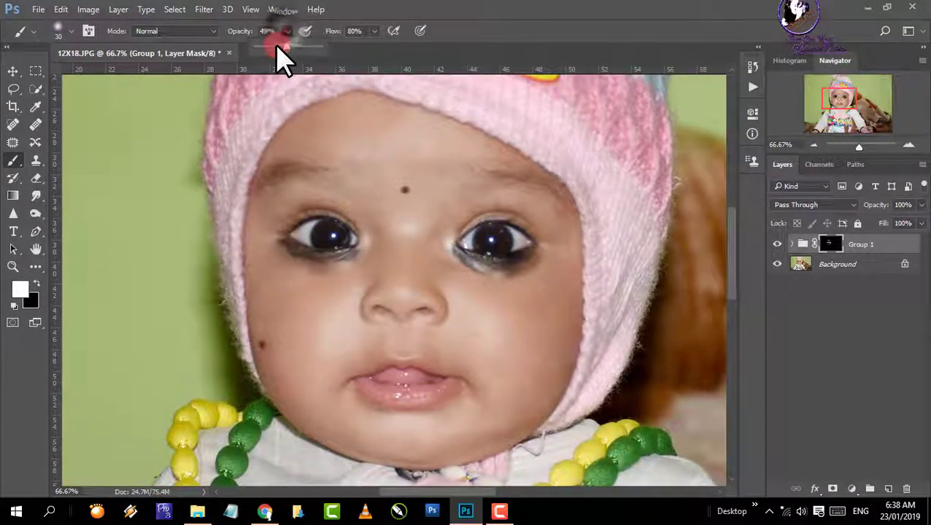
left_click_drag(275, 42, 328, 49)
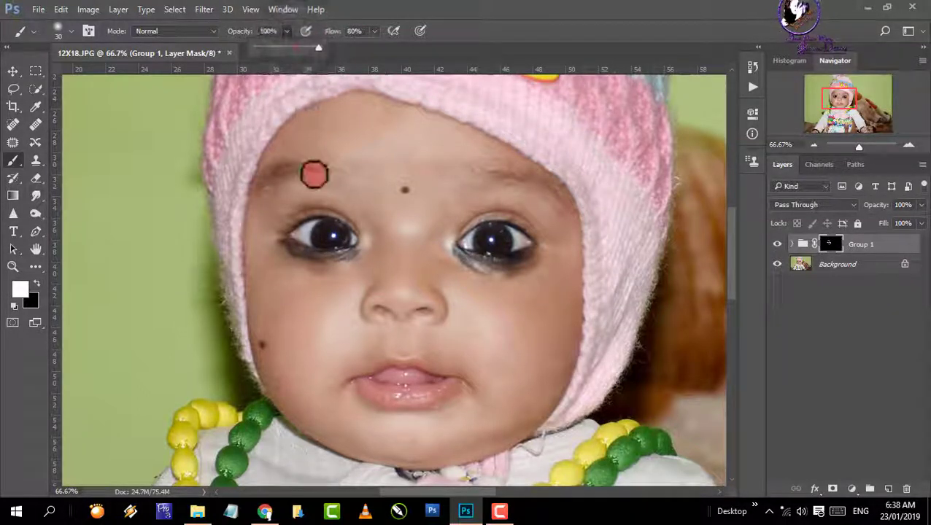
scroll(318, 172, "up", 1)
left_click(342, 165)
mouse_move(397, 172)
left_mouse_down()
mouse_move(370, 140)
mouse_move(397, 160)
mouse_move(346, 177)
mouse_move(327, 170)
left_mouse_up()
mouse_move(470, 182)
left_mouse_down()
mouse_move(480, 176)
mouse_move(510, 196)
left_mouse_up()
Paint the mask at full opacity over the left-hand cheek and the lower right-hand cheek beside the mouth
scroll(312, 337, "down", 1)
mouse_move(276, 304)
left_mouse_down()
mouse_move(268, 289)
mouse_move(289, 315)
mouse_move(308, 316)
mouse_move(327, 368)
left_mouse_up()
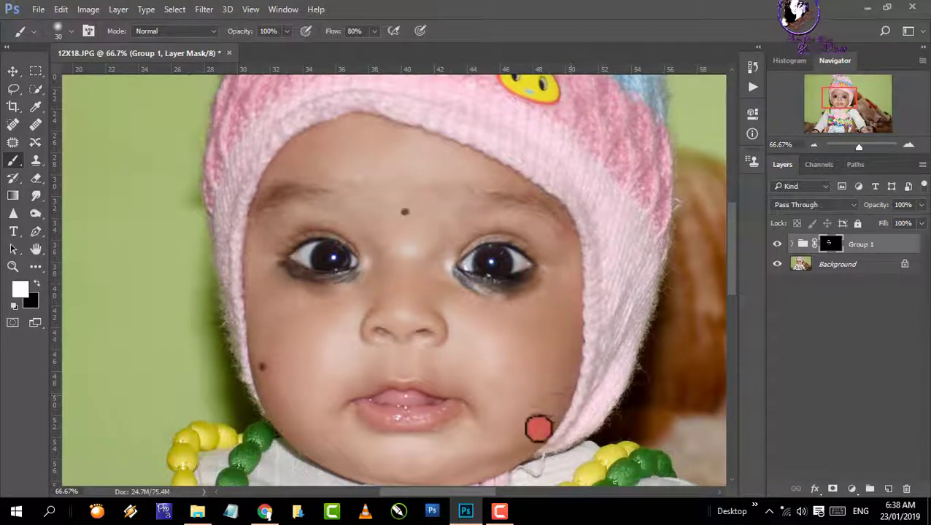
mouse_move(538, 429)
left_mouse_down()
mouse_move(482, 390)
mouse_move(493, 429)
left_mouse_up()
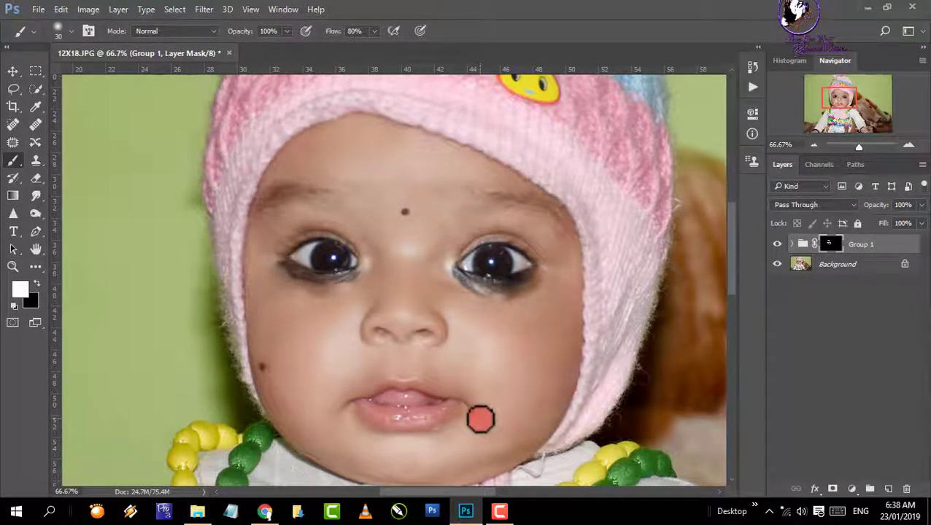
key("ctrl+plus")
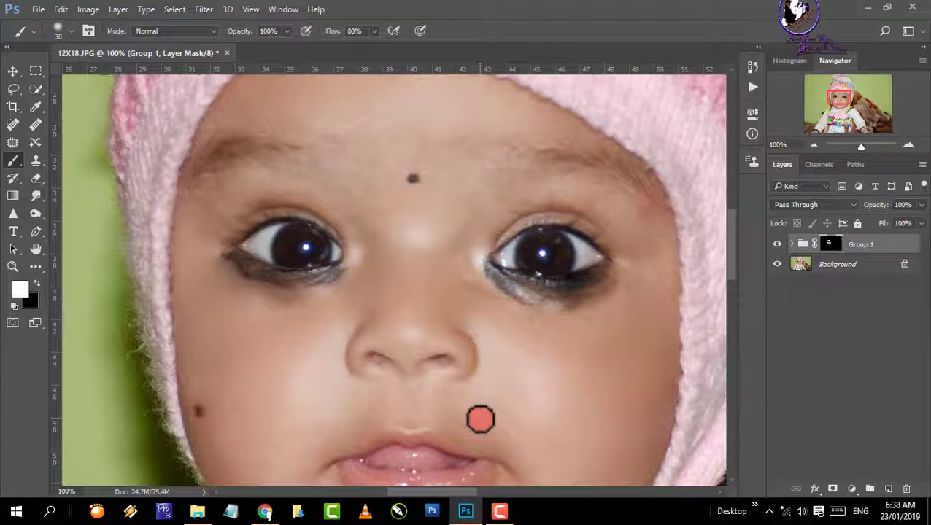
Paint the mask at full opacity along the jawline and chin, over the right-hand cheek and across the upper lip area
key("ctrl+plus")
key("ctrl+minus")
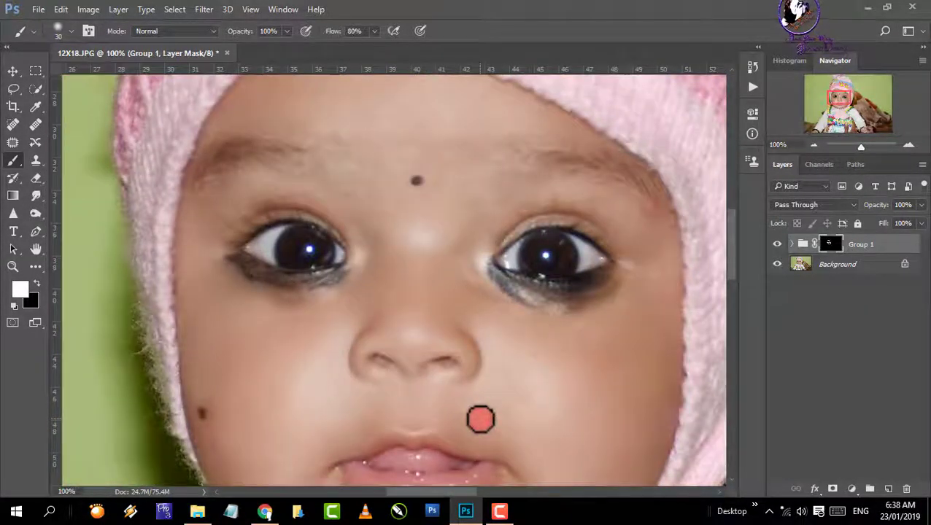
left_click_drag(304, 448, 294, 326)
mouse_move(284, 283)
left_mouse_down()
mouse_move(233, 270)
mouse_move(214, 254)
mouse_move(232, 296)
mouse_move(288, 357)
mouse_move(451, 384)
mouse_move(592, 344)
mouse_move(561, 340)
mouse_move(597, 288)
mouse_move(610, 184)
mouse_move(568, 176)
mouse_move(637, 186)
mouse_move(622, 287)
left_mouse_up()
scroll(623, 287, "up", 1)
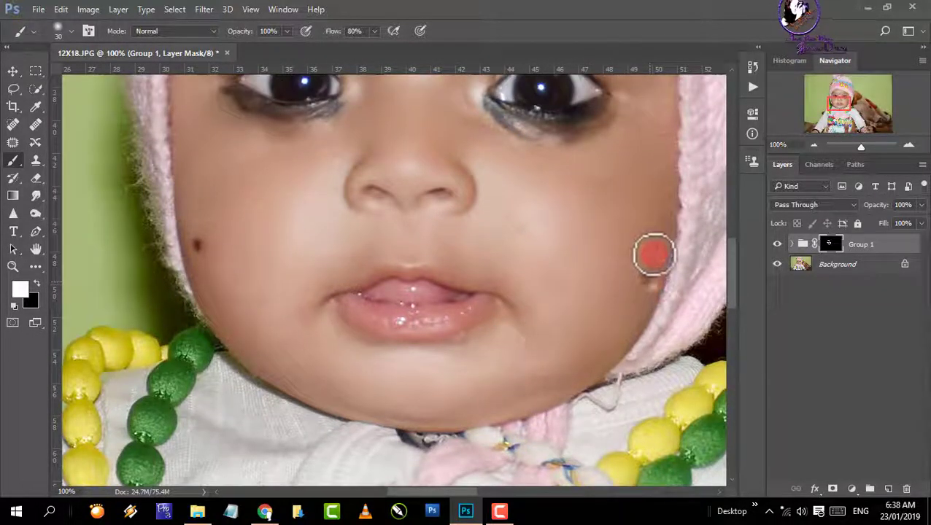
mouse_move(654, 255)
left_mouse_down()
mouse_move(665, 187)
mouse_move(665, 206)
mouse_move(642, 155)
mouse_move(647, 116)
mouse_move(620, 160)
mouse_move(513, 175)
mouse_move(471, 130)
mouse_move(502, 167)
mouse_move(477, 162)
mouse_move(500, 206)
mouse_move(450, 221)
mouse_move(499, 239)
mouse_move(476, 253)
mouse_move(404, 242)
left_mouse_up()
scroll(404, 242, "up", 1)
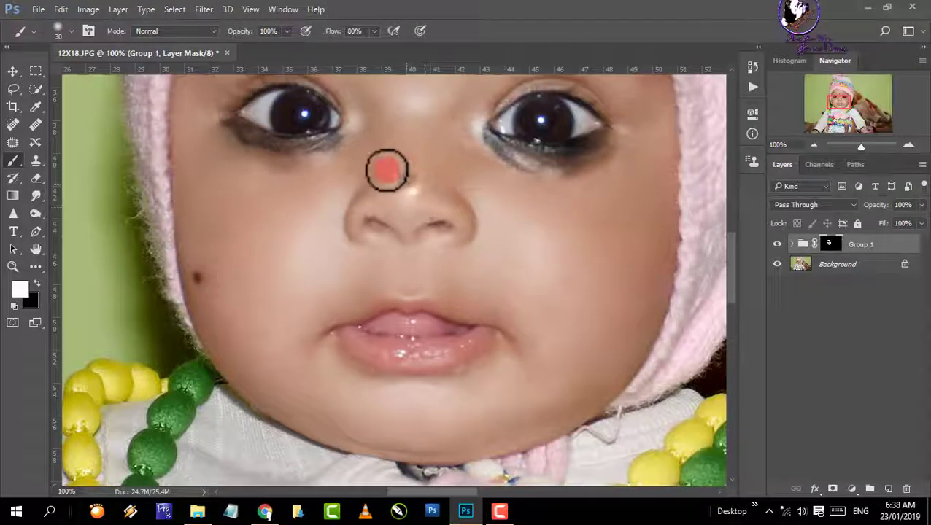
Paint the mask over the nose bridge, then reduce the brush to 25 px and cover both upper eyelids and the left-hand cheek
mouse_move(387, 170)
left_mouse_down()
mouse_move(453, 160)
mouse_move(455, 135)
mouse_move(483, 191)
left_mouse_up()
scroll(580, 226, "up", 1)
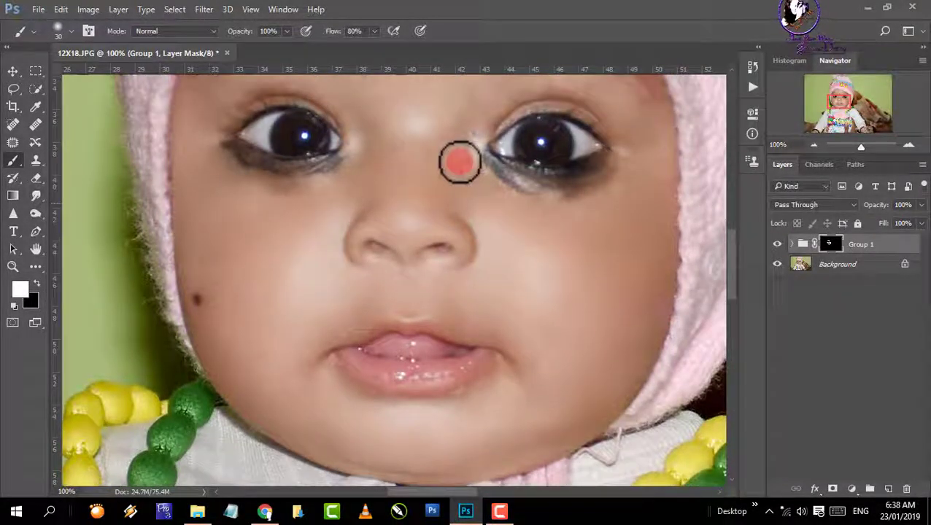
scroll(460, 160, "up", 2)
mouse_move(370, 181)
left_mouse_down()
mouse_move(311, 136)
mouse_move(269, 127)
mouse_move(199, 149)
left_mouse_up()
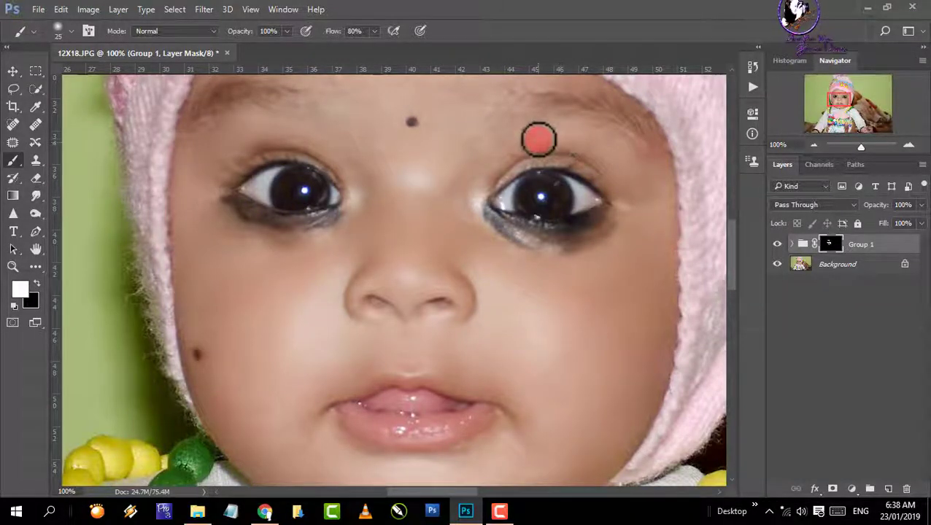
mouse_move(539, 139)
left_mouse_down()
mouse_move(589, 139)
mouse_move(620, 164)
left_mouse_up()
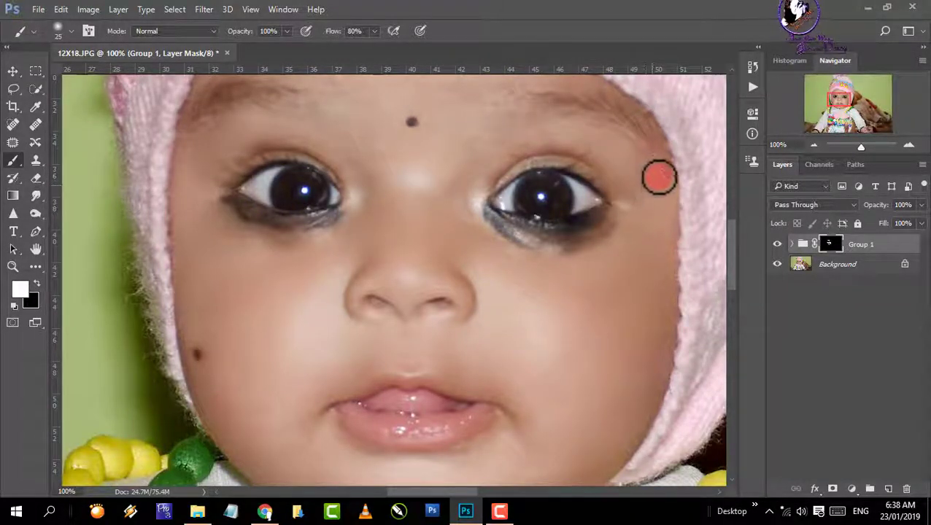
scroll(588, 312, "down", 1)
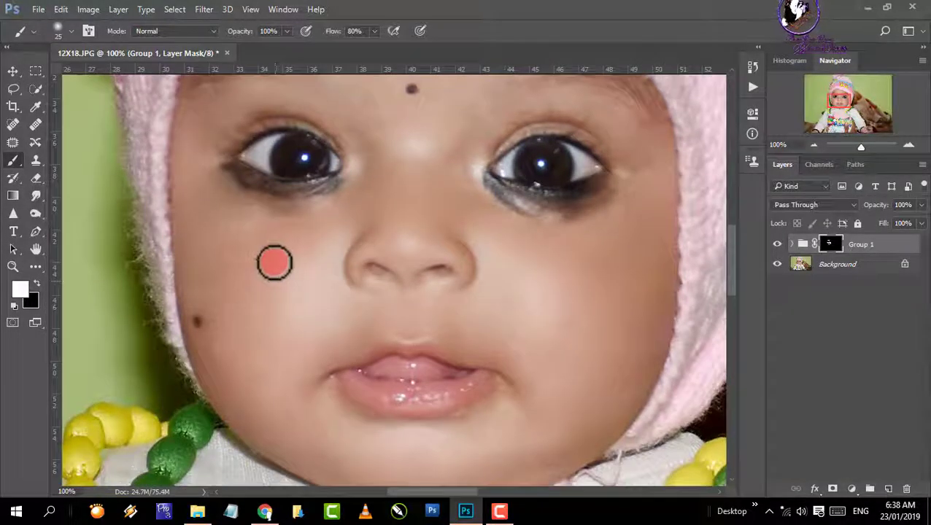
mouse_move(274, 262)
left_mouse_down()
mouse_move(210, 303)
mouse_move(193, 256)
mouse_move(228, 324)
mouse_move(301, 305)
left_mouse_up()
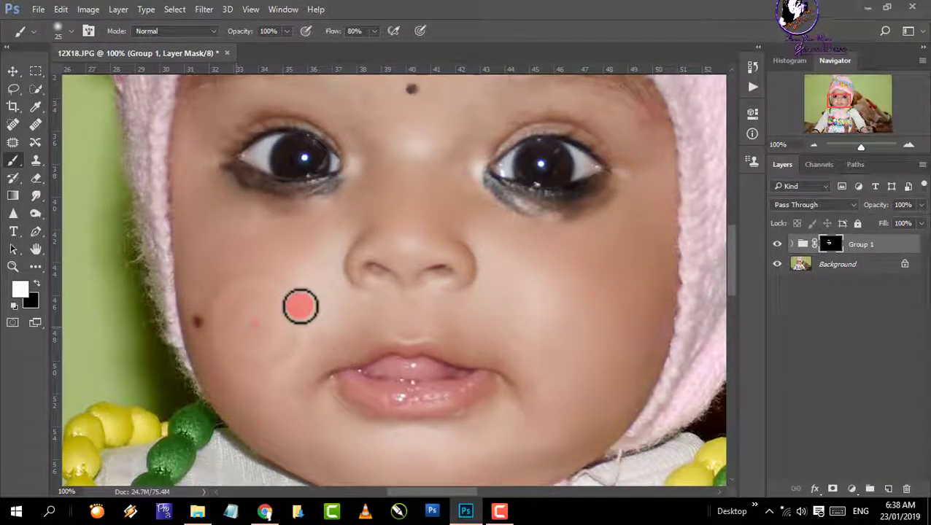
Temporarily hide the Background layer to expose gaps in the mask and fill them over both cheeks and beside the mouth
left_click(777, 264)
mouse_move(395, 326)
left_mouse_down()
mouse_move(340, 233)
mouse_move(303, 276)
mouse_move(275, 279)
mouse_move(308, 253)
mouse_move(264, 279)
mouse_move(290, 297)
mouse_move(257, 279)
mouse_move(213, 298)
mouse_move(304, 245)
mouse_move(224, 228)
mouse_move(287, 246)
mouse_move(240, 245)
mouse_move(220, 263)
mouse_move(206, 256)
mouse_move(238, 315)
mouse_move(221, 313)
mouse_move(212, 345)
mouse_move(236, 360)
mouse_move(277, 352)
mouse_move(285, 400)
mouse_move(280, 379)
mouse_move(305, 363)
mouse_move(256, 386)
mouse_move(244, 374)
mouse_move(253, 372)
mouse_move(240, 374)
mouse_move(268, 410)
mouse_move(274, 369)
mouse_move(300, 351)
mouse_move(270, 326)
left_mouse_up()
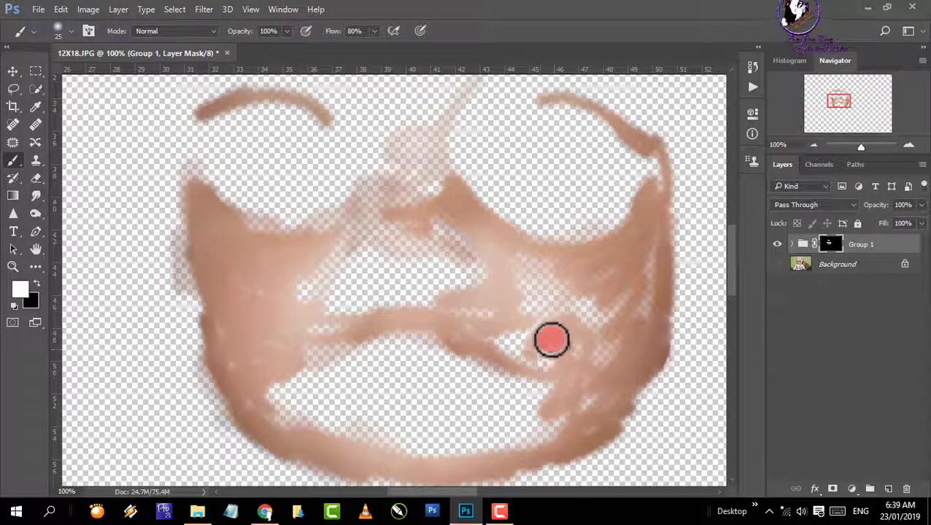
mouse_move(552, 339)
left_mouse_down()
mouse_move(532, 275)
mouse_move(571, 305)
mouse_move(573, 323)
mouse_move(600, 317)
mouse_move(595, 395)
mouse_move(543, 315)
mouse_move(512, 286)
mouse_move(526, 283)
mouse_move(525, 270)
mouse_move(572, 283)
mouse_move(508, 326)
mouse_move(566, 364)
mouse_move(528, 367)
left_mouse_up()
left_click(777, 264)
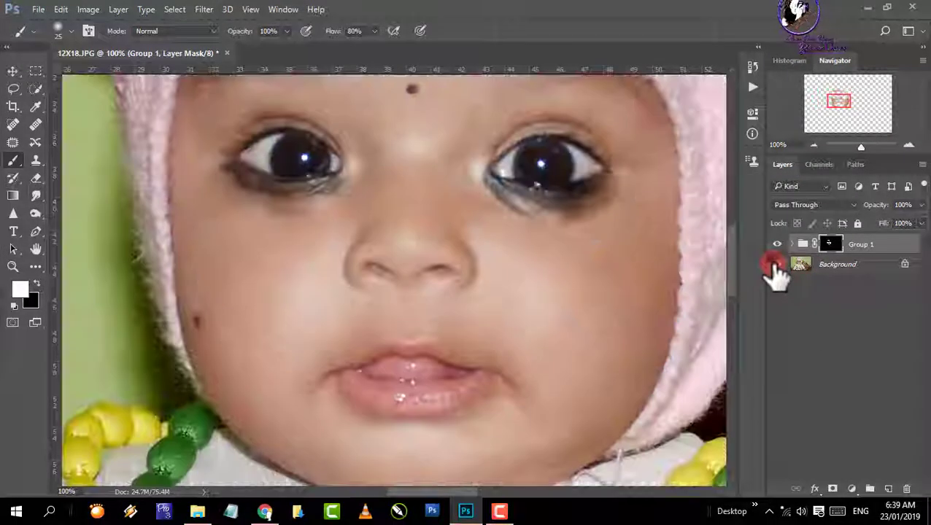
left_click(777, 265)
mouse_move(508, 348)
left_mouse_down()
mouse_move(536, 364)
mouse_move(507, 352)
mouse_move(560, 367)
mouse_move(489, 332)
left_mouse_up()
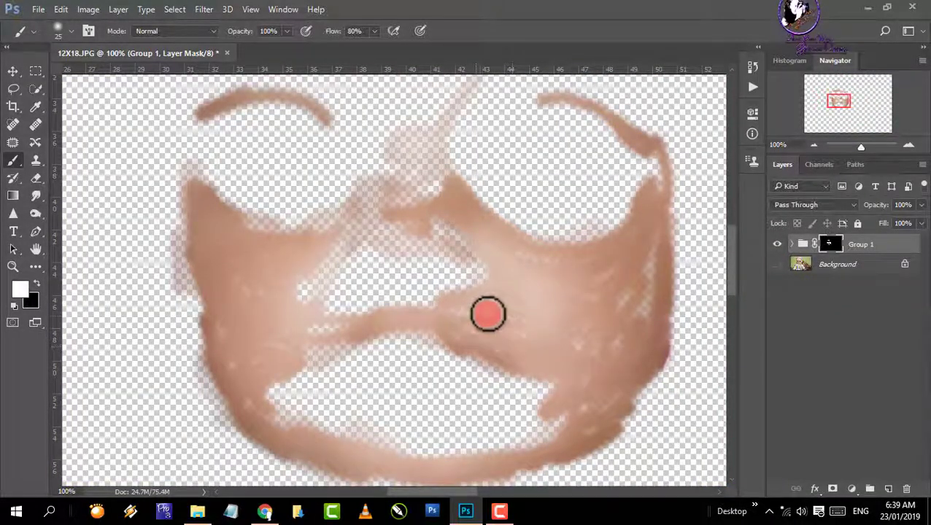
left_click(776, 265)
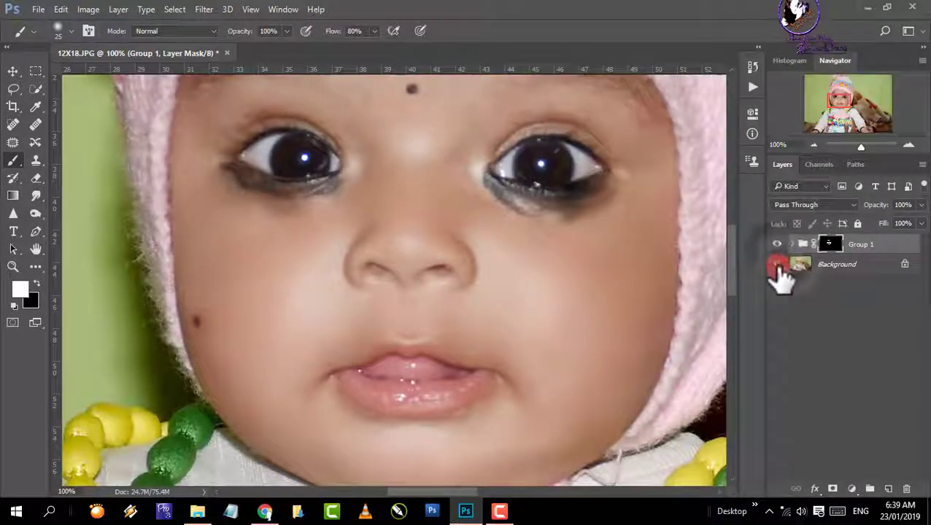
Fill the mask gaps under the eyes and across the nose bridge with Background hidden, then show it and paint the left-hand temple
left_click(776, 265)
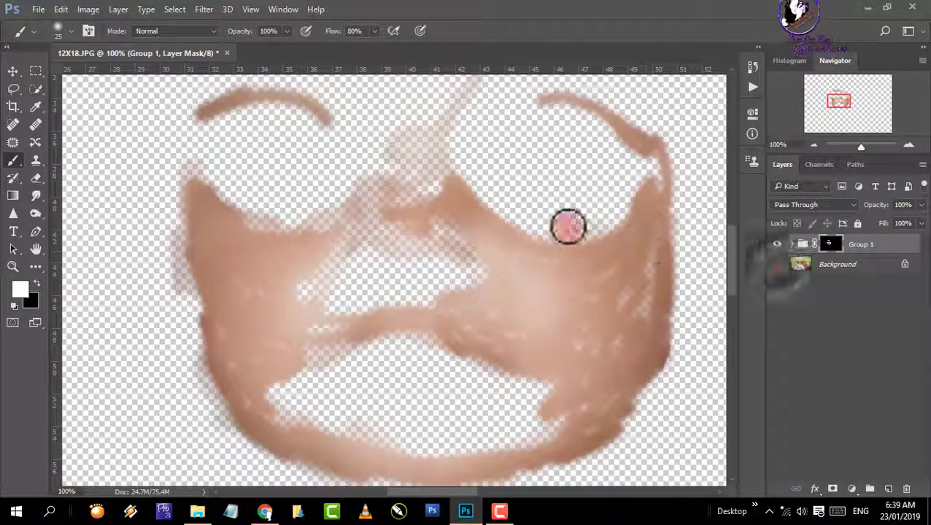
mouse_move(568, 225)
left_mouse_down()
mouse_move(415, 179)
mouse_move(412, 159)
mouse_move(429, 184)
mouse_move(394, 156)
mouse_move(390, 173)
mouse_move(412, 143)
mouse_move(418, 196)
mouse_move(407, 197)
mouse_move(398, 177)
mouse_move(385, 206)
mouse_move(389, 186)
mouse_move(322, 234)
mouse_move(376, 201)
mouse_move(324, 235)
mouse_move(416, 204)
mouse_move(473, 228)
left_mouse_up()
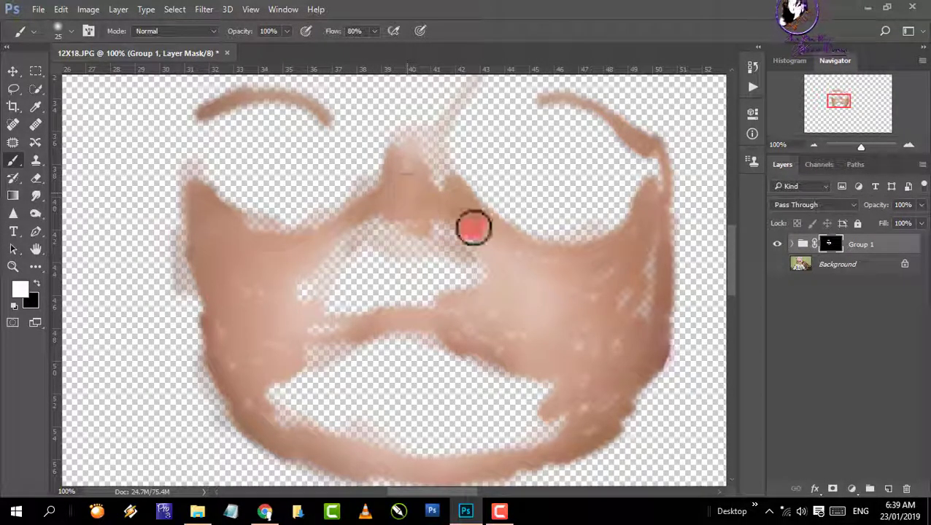
left_click(777, 265)
left_click(777, 264)
mouse_move(405, 166)
left_mouse_down()
mouse_move(376, 156)
mouse_move(426, 141)
mouse_move(453, 115)
left_mouse_up()
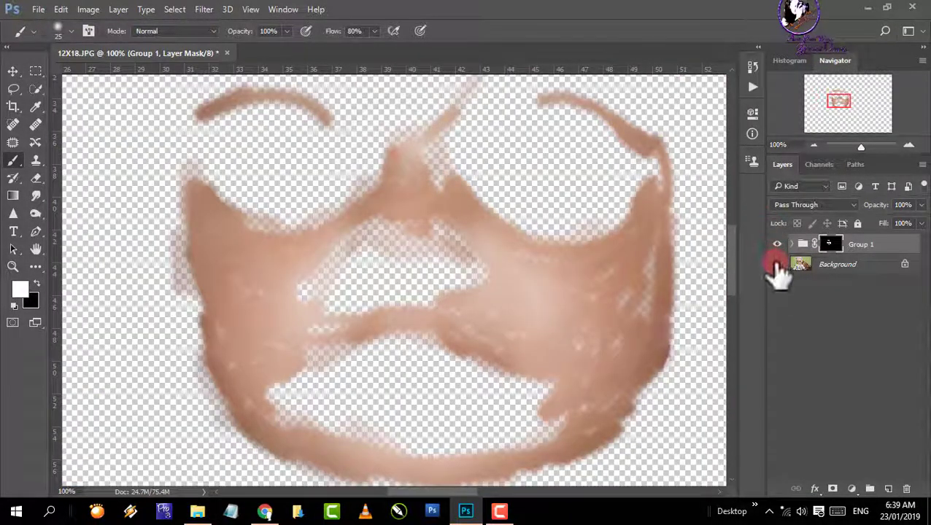
left_click(777, 264)
mouse_move(398, 171)
left_mouse_down()
mouse_move(336, 97)
mouse_move(375, 143)
mouse_move(362, 120)
mouse_move(319, 100)
mouse_move(284, 100)
left_mouse_up()
left_click_drag(170, 135, 183, 179)
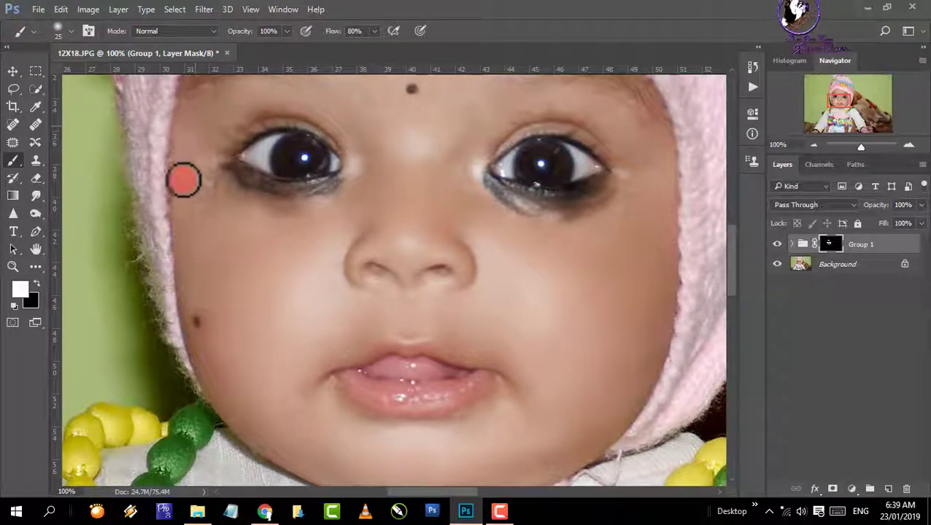
Paint the mask across the forehead and above the eyebrows, then along both sides of the nose with a 10 px brush
scroll(323, 175, "up", 5)
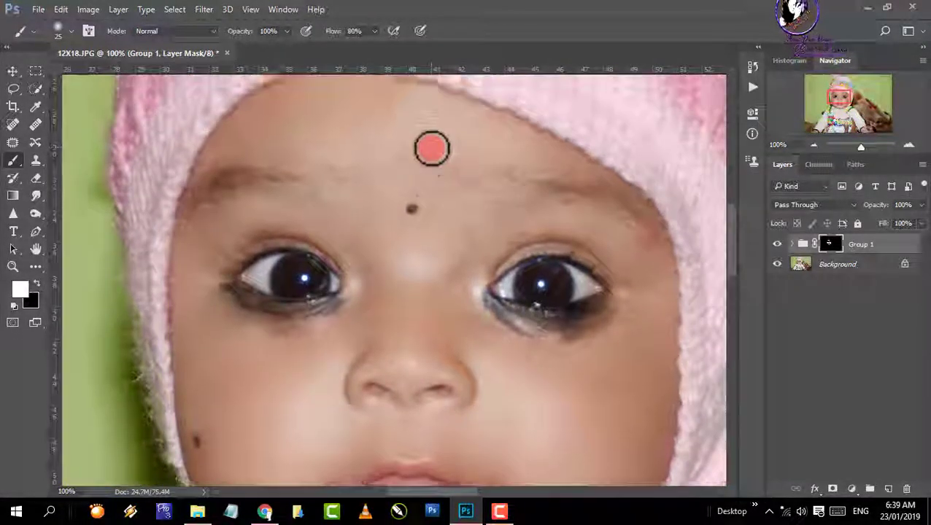
mouse_move(432, 149)
left_mouse_down()
mouse_move(544, 156)
mouse_move(543, 147)
mouse_move(561, 168)
mouse_move(451, 149)
mouse_move(214, 164)
left_mouse_up()
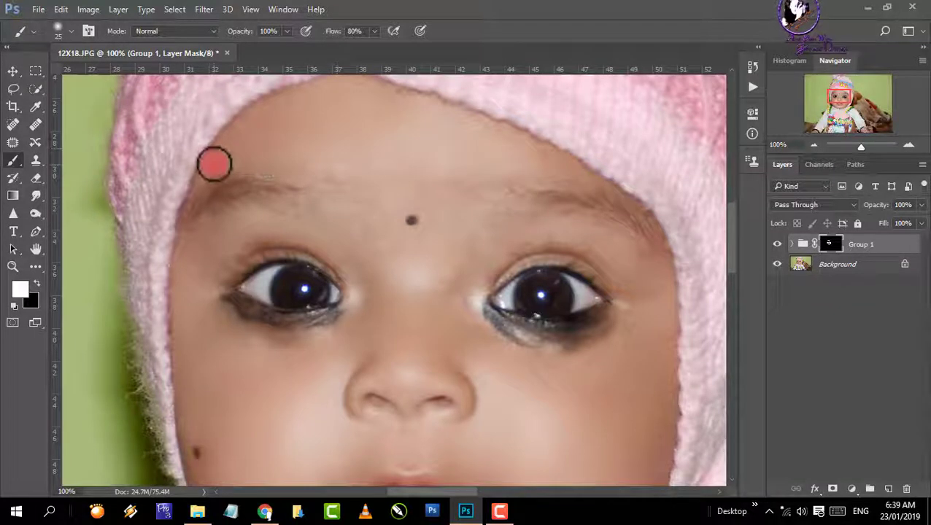
mouse_move(374, 177)
left_mouse_down()
mouse_move(421, 182)
mouse_move(386, 197)
mouse_move(431, 184)
mouse_move(450, 209)
mouse_move(472, 207)
mouse_move(449, 233)
mouse_move(369, 210)
mouse_move(408, 201)
mouse_move(433, 223)
mouse_move(373, 235)
mouse_move(408, 254)
mouse_move(617, 240)
left_mouse_up()
mouse_move(646, 296)
left_mouse_down()
mouse_move(642, 334)
mouse_move(628, 343)
mouse_move(488, 384)
mouse_move(448, 374)
left_mouse_up()
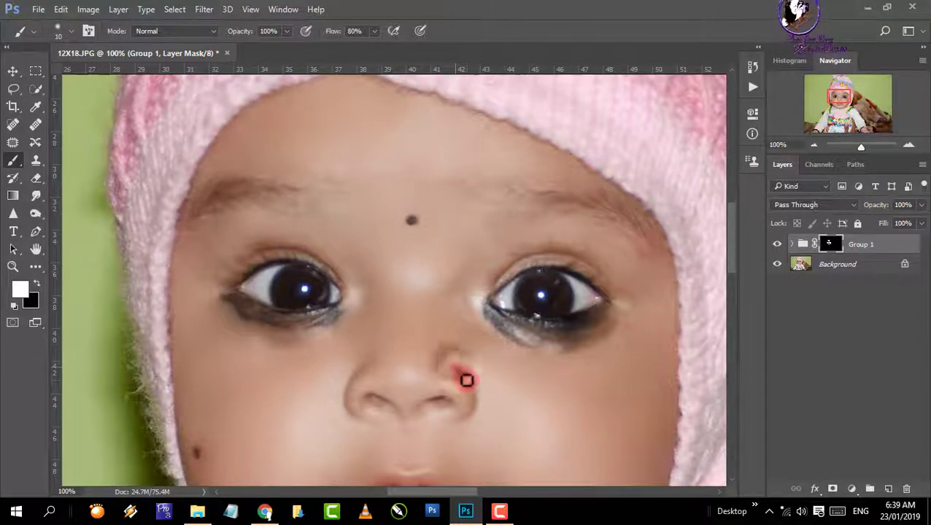
left_click_drag(467, 380, 476, 403)
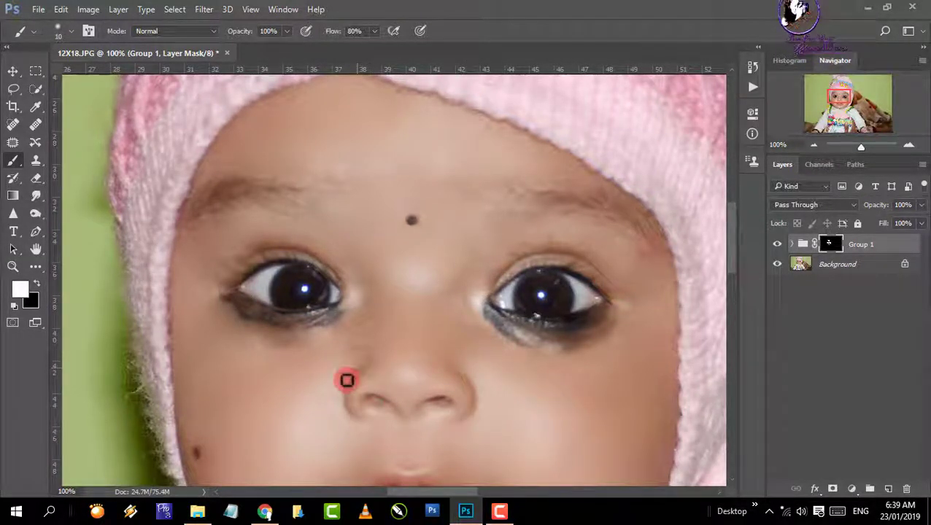
mouse_move(346, 380)
left_mouse_down()
mouse_move(346, 415)
mouse_move(345, 387)
left_mouse_up()
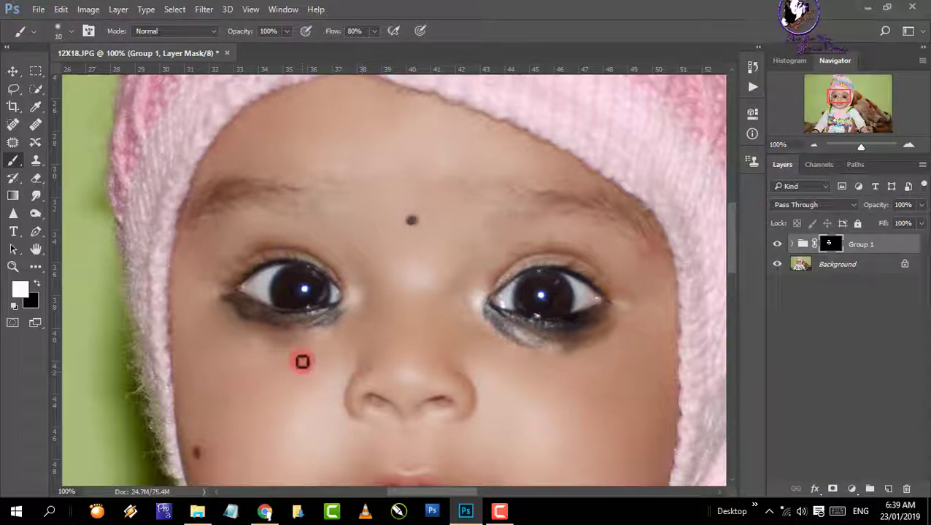
Examine the smoothed facial skin in the wider photo and close up
key("ctrl+minus")
key("ctrl+minus")
key("ctrl+minus")
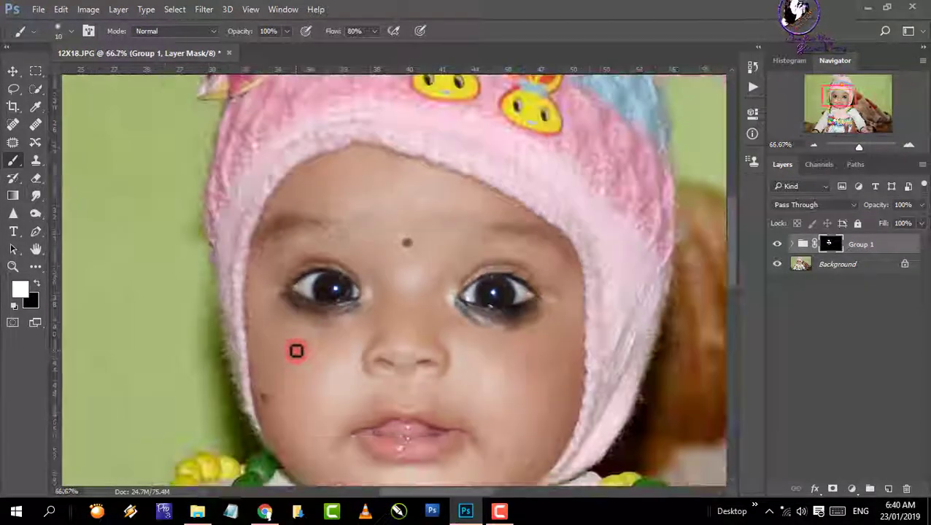
key("ctrl+minus")
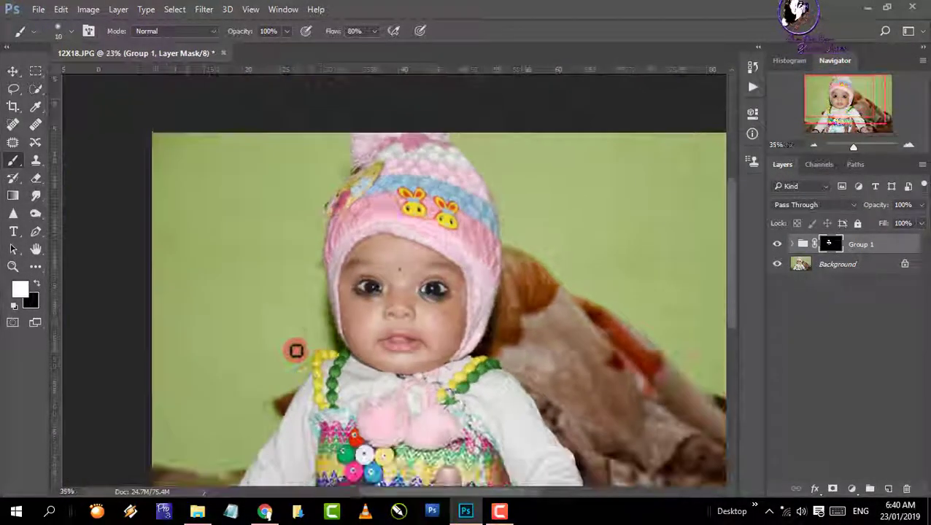
key("ctrl+plus")
key("ctrl+plus")
key("ctrl+plus")
key("ctrl+plus")
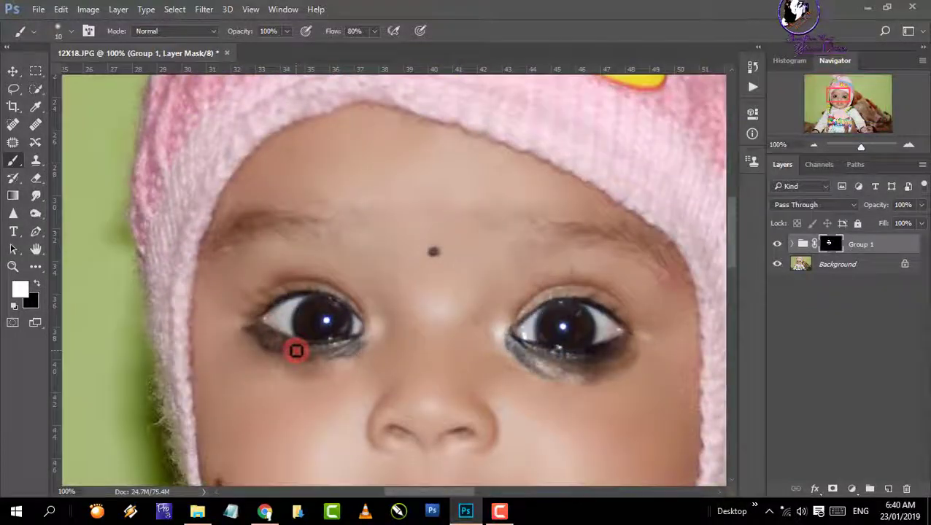
key("ctrl+minus")
key("ctrl+minus")
key("ctrl+minus")
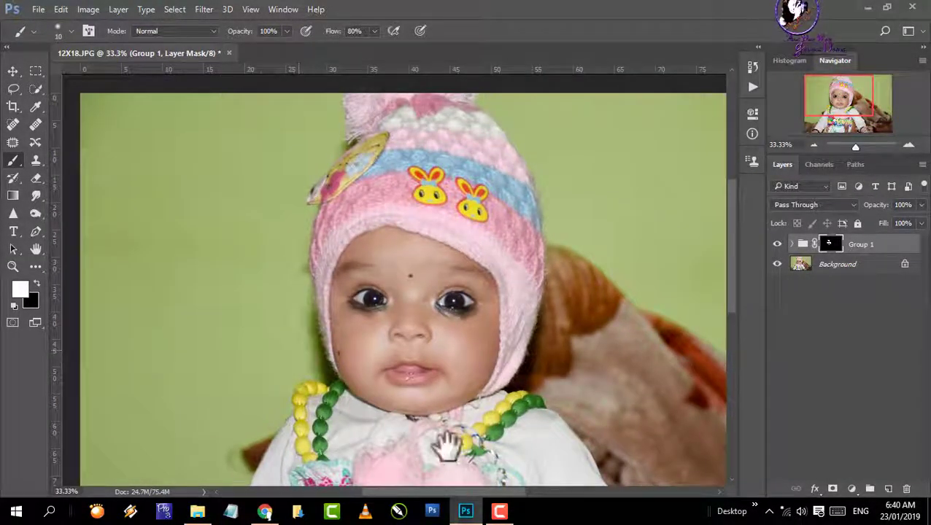
Enlarge the brush to 45 px and paint the mask over the baby's right-hand-side hand and fingers
left_click_drag(447, 445, 395, 287)
scroll(599, 437, "down", 2)
scroll(598, 436, "down", 1)
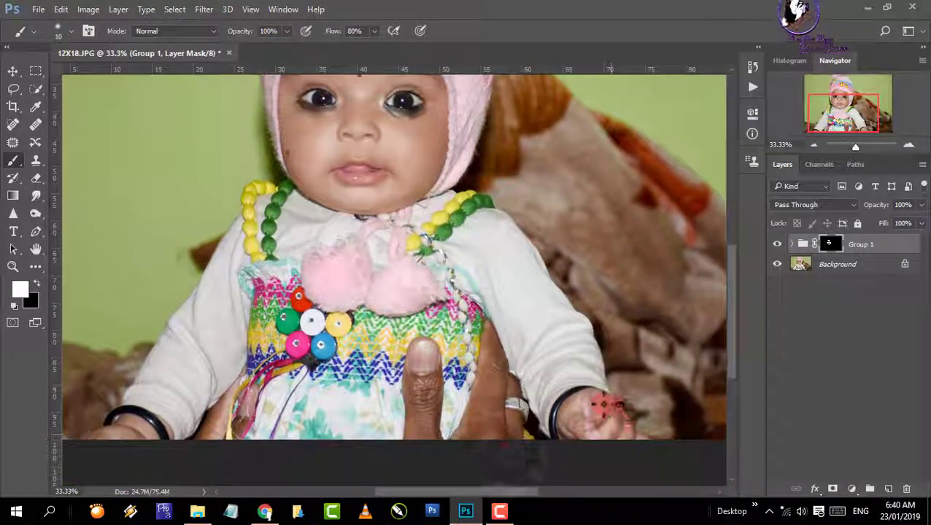
key("ctrl+plus")
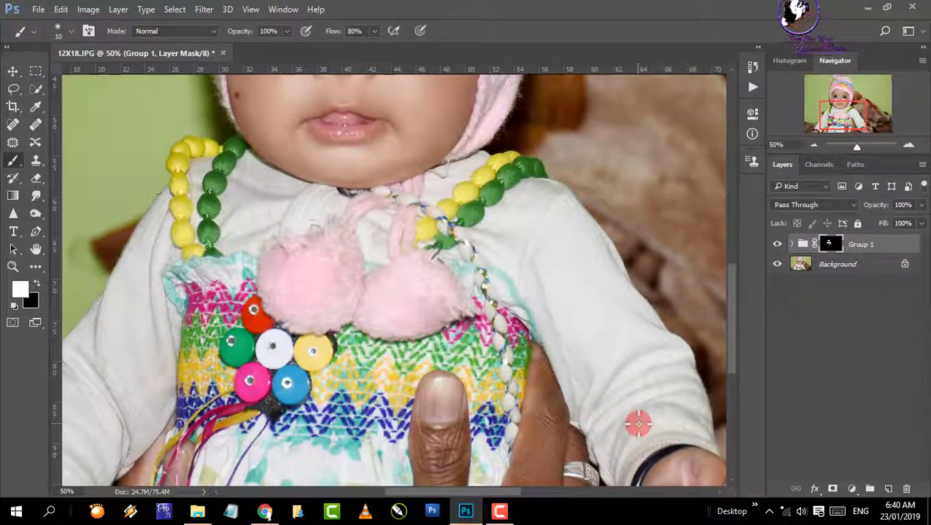
left_click_drag(630, 419, 544, 336)
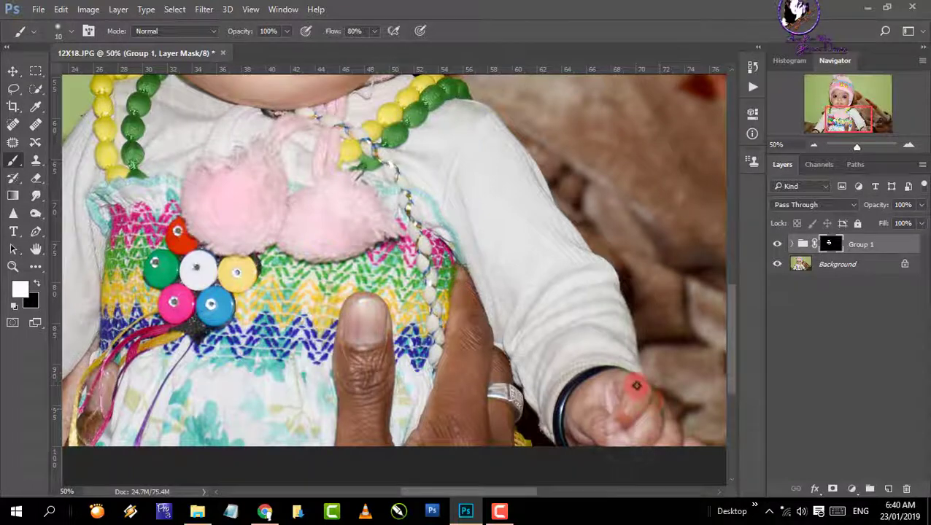
key("ctrl+plus")
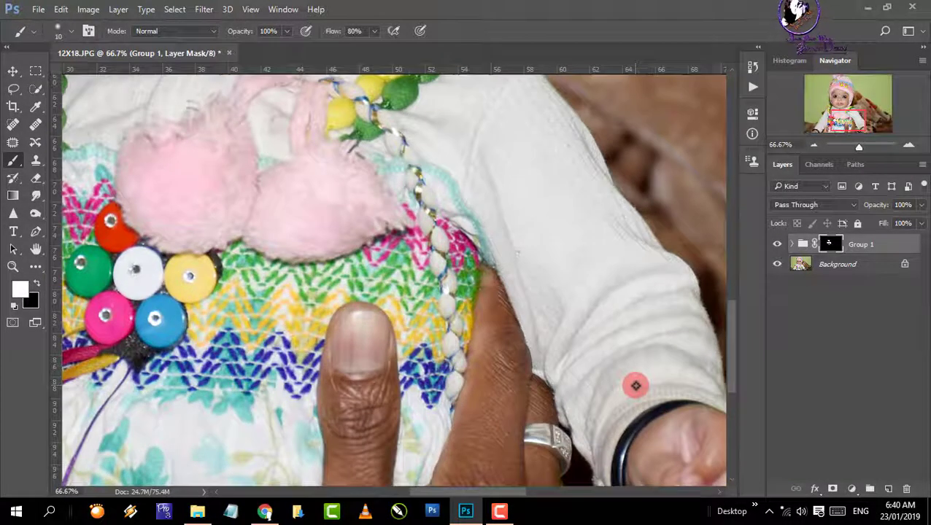
mouse_move(634, 385)
left_mouse_down()
mouse_move(444, 177)
mouse_move(563, 284)
mouse_move(536, 307)
left_mouse_up()
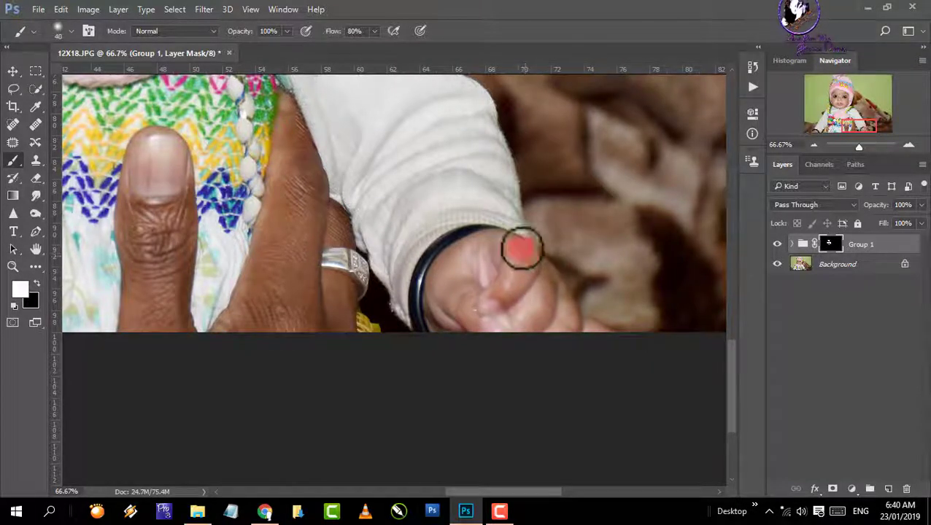
key("bracketright")
mouse_move(523, 248)
left_mouse_down()
mouse_move(502, 298)
mouse_move(510, 291)
mouse_move(541, 306)
mouse_move(519, 323)
mouse_move(543, 320)
mouse_move(527, 329)
mouse_move(561, 290)
mouse_move(567, 315)
mouse_move(506, 256)
mouse_move(470, 242)
mouse_move(471, 312)
mouse_move(477, 303)
mouse_move(464, 288)
mouse_move(493, 325)
mouse_move(441, 319)
mouse_move(523, 332)
mouse_move(482, 251)
mouse_move(508, 246)
mouse_move(574, 334)
left_mouse_up()
Paint the mask over the baby's left-hand-side hand and around the black bangle, reducing the brush to 25 px
left_click_drag(248, 235, 586, 243)
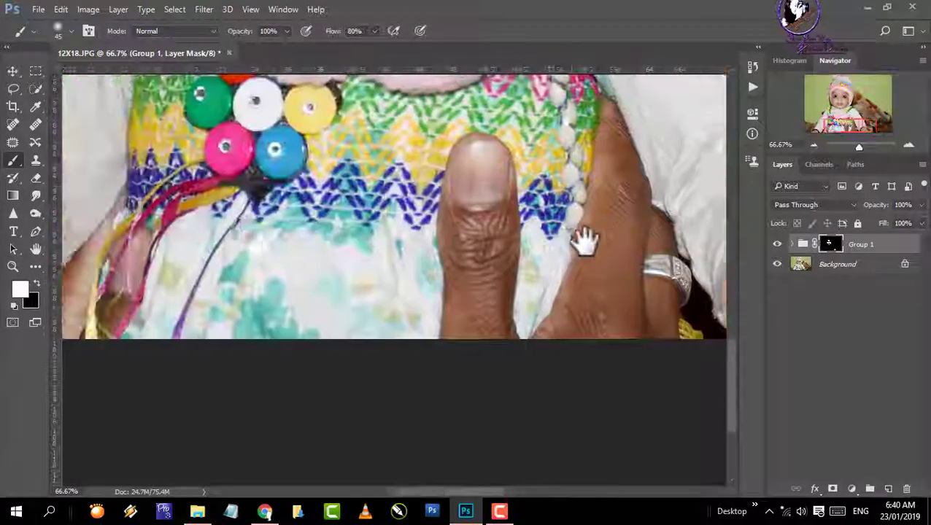
left_click_drag(316, 246, 568, 267)
left_click_drag(478, 235, 481, 202)
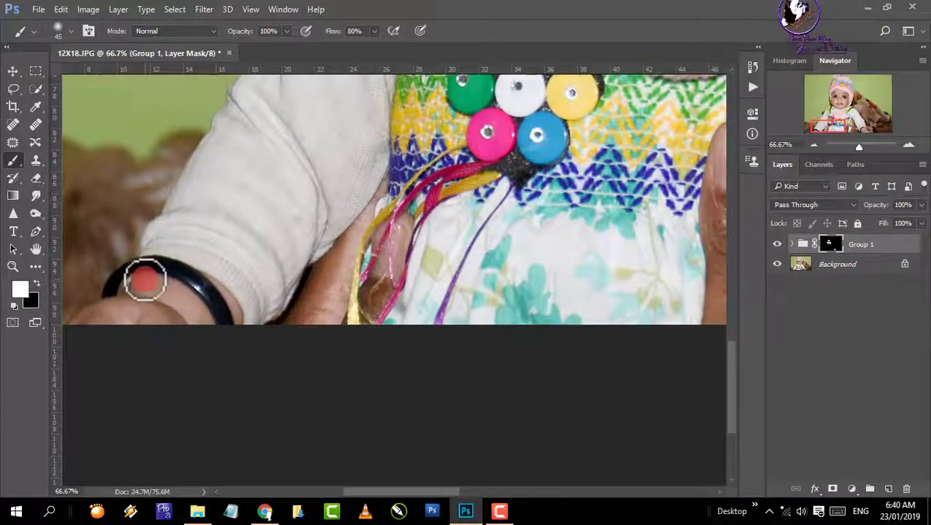
mouse_move(124, 296)
left_mouse_down()
mouse_move(77, 318)
mouse_move(141, 316)
mouse_move(187, 334)
mouse_move(135, 300)
mouse_move(171, 325)
mouse_move(222, 300)
left_mouse_up()
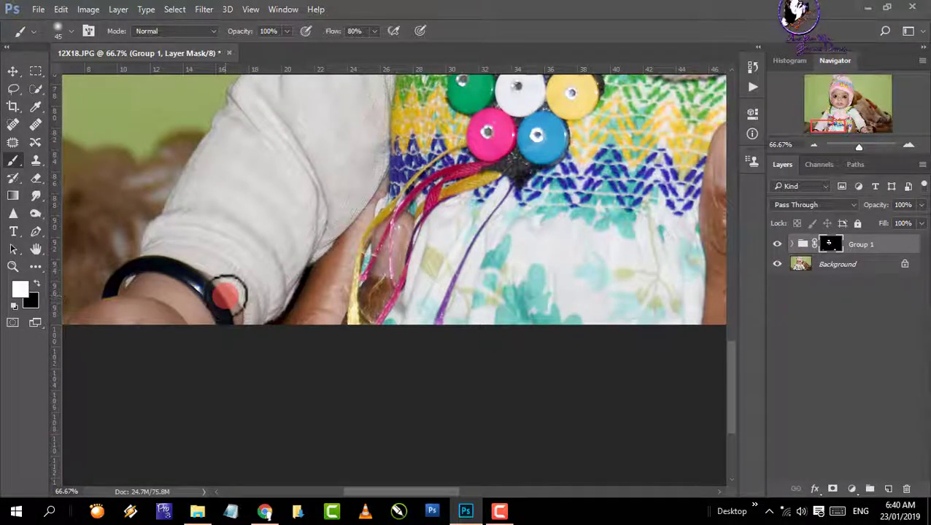
left_click_drag(219, 286, 238, 315)
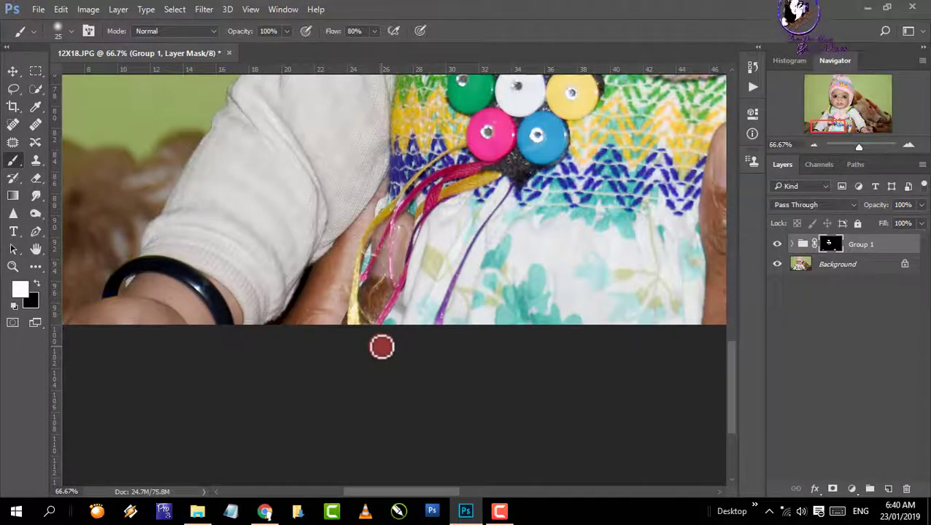
key("ctrl+minus")
key("ctrl+minus")
key("ctrl+minus")
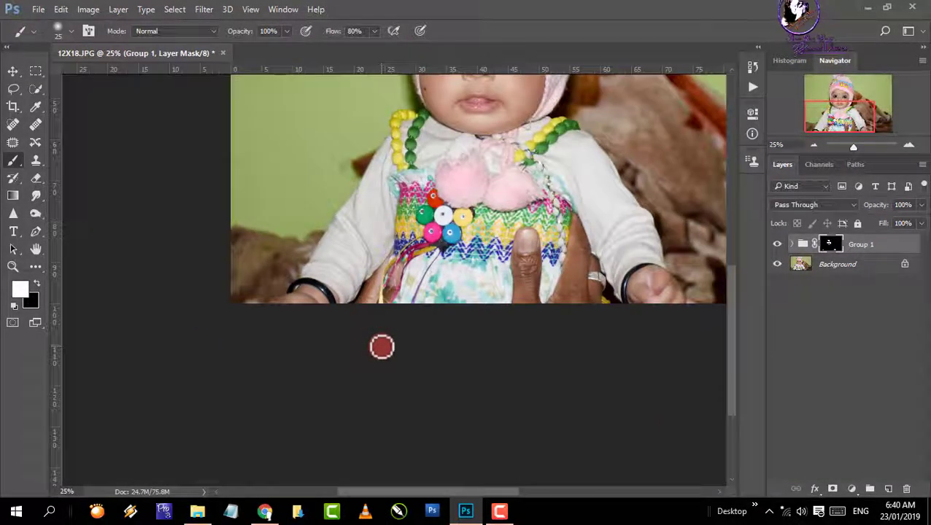
Set the brush flow to 100% for further mask painting on the face
left_click_drag(397, 276, 252, 318)
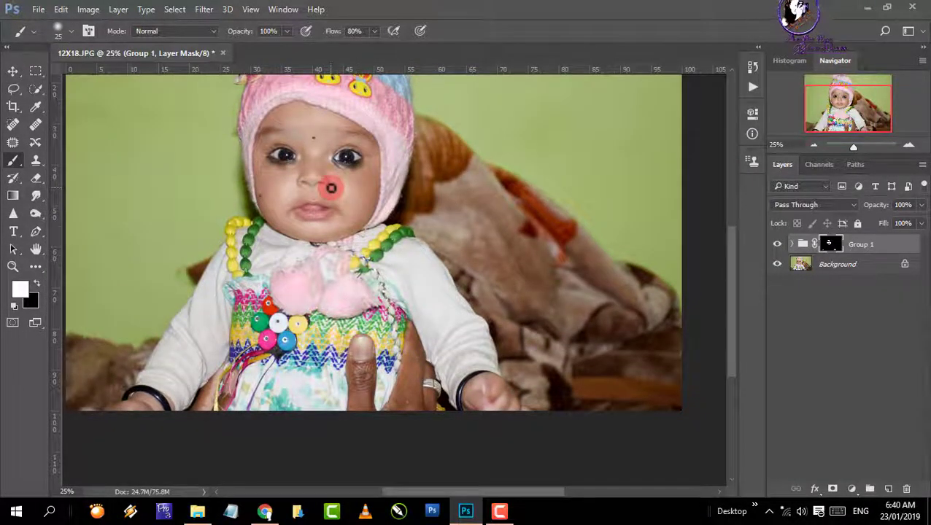
key("ctrl+plus")
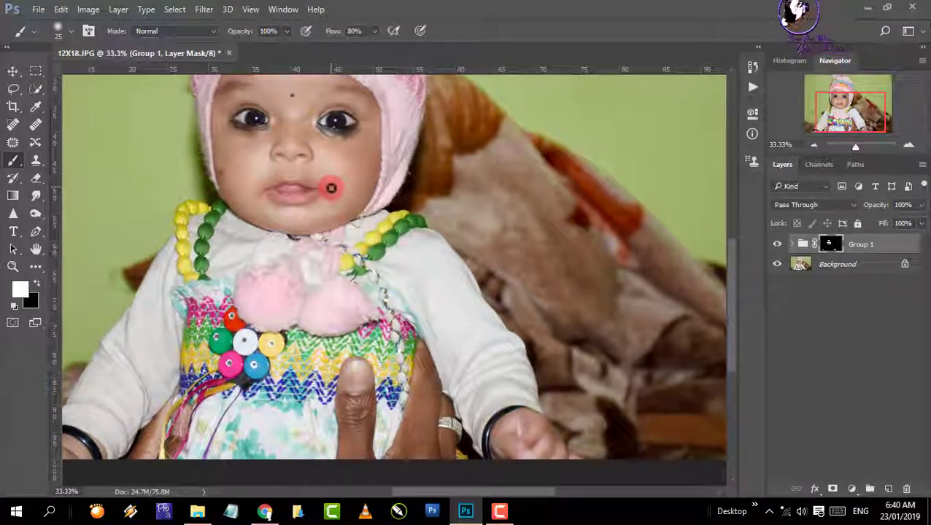
left_click_drag(331, 188, 339, 266)
left_click_drag(348, 118, 375, 198)
left_click(374, 31)
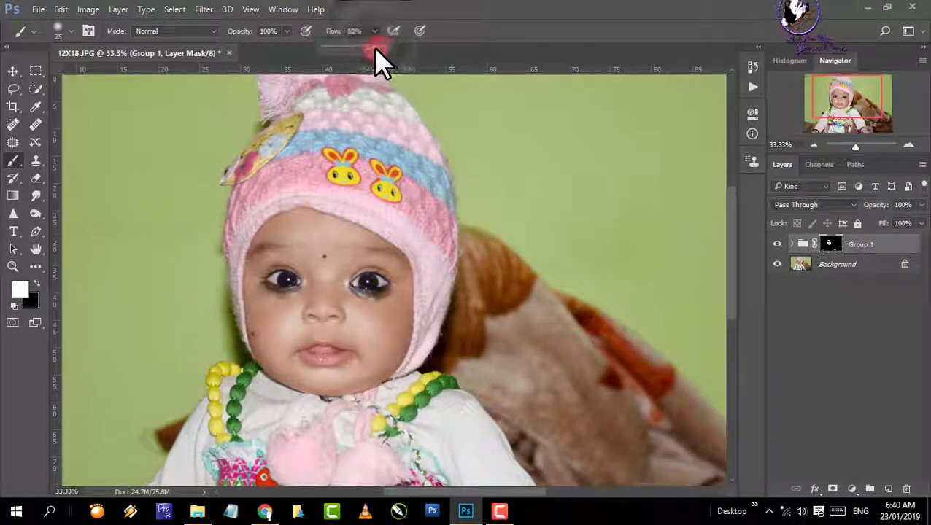
left_click_drag(373, 46, 404, 46)
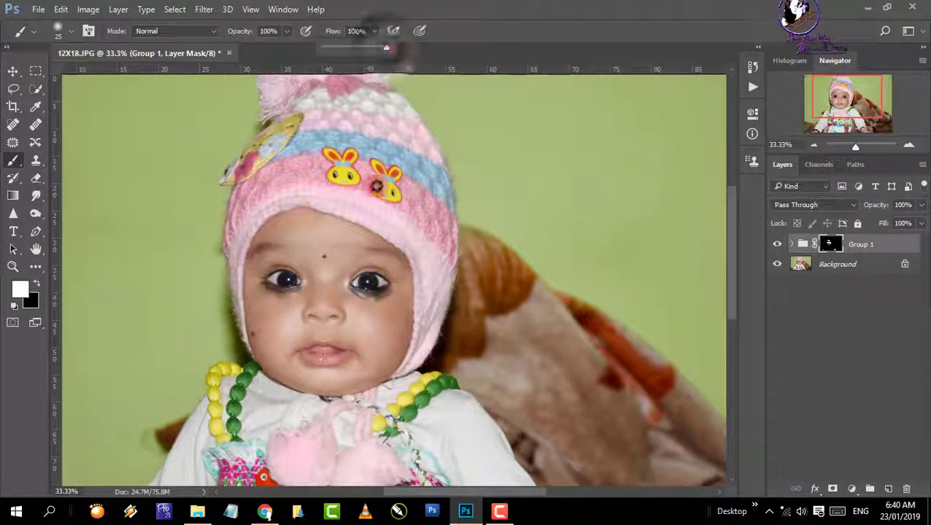
left_click(386, 49)
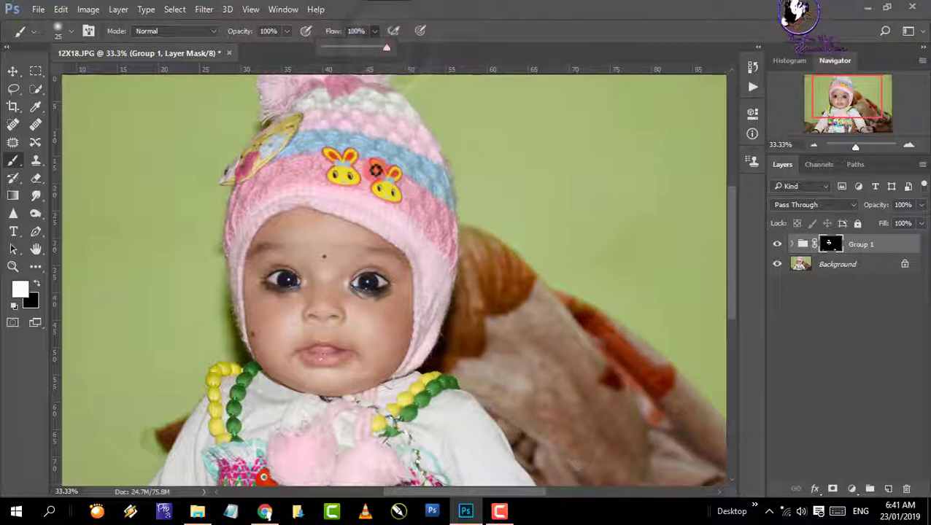
Paint the group's mask with the 25 px brush over the skin and dark kohl beneath both eyes
key("ctrl+plus")
key("ctrl+plus")
key("ctrl+plus")
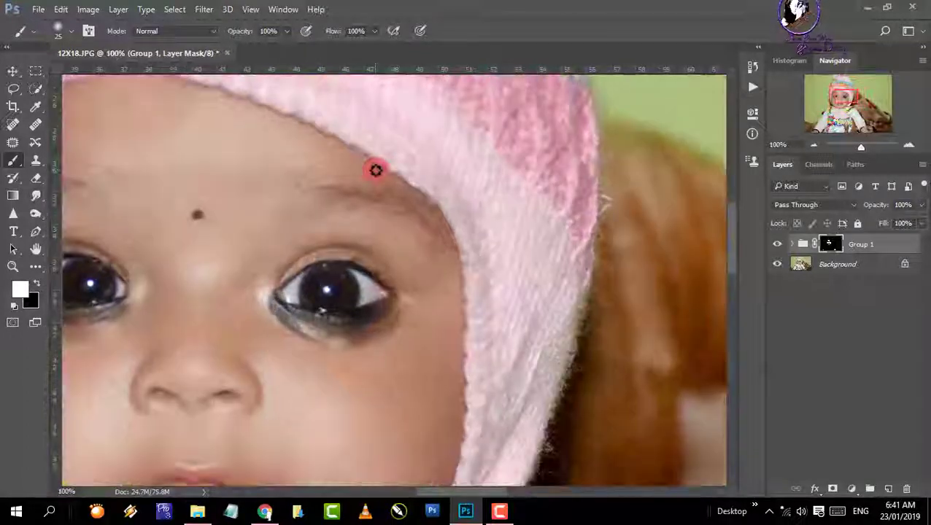
mouse_move(277, 183)
left_mouse_down()
mouse_move(330, 151)
mouse_move(396, 79)
mouse_move(416, 76)
mouse_move(420, 198)
left_mouse_up()
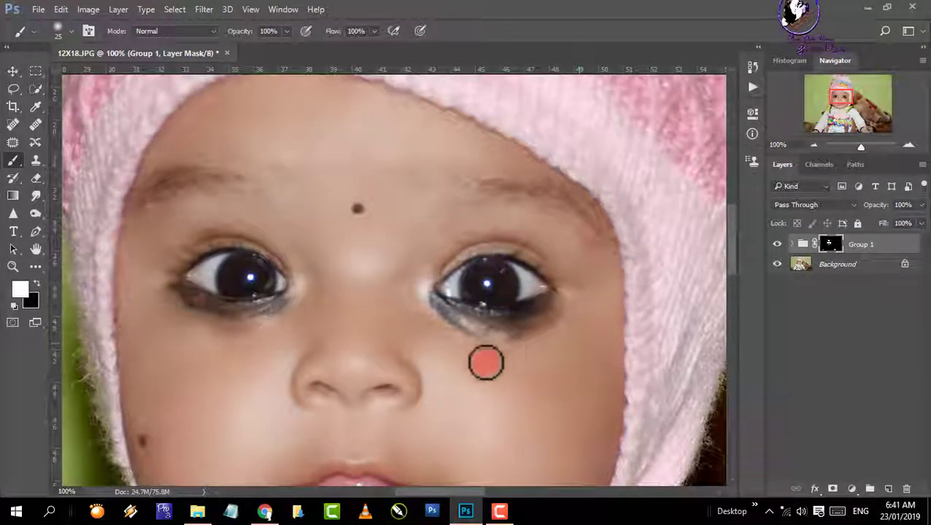
scroll(485, 363, "down", 2)
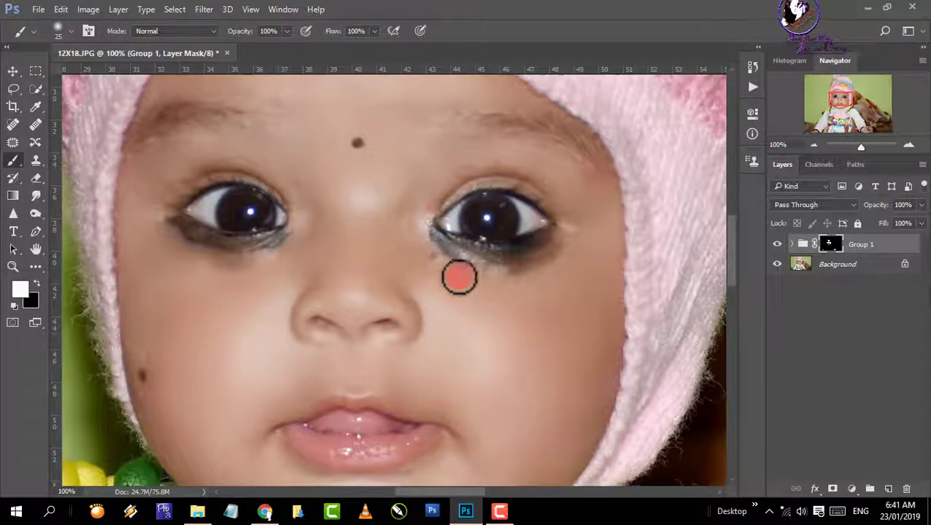
left_click_drag(448, 263, 510, 279)
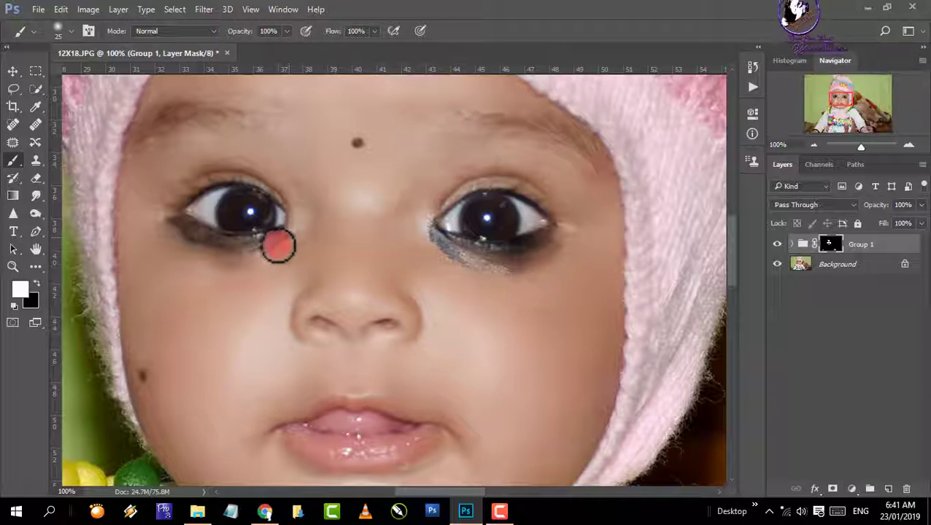
mouse_move(278, 247)
left_mouse_down()
mouse_move(211, 257)
mouse_move(144, 228)
left_mouse_up()
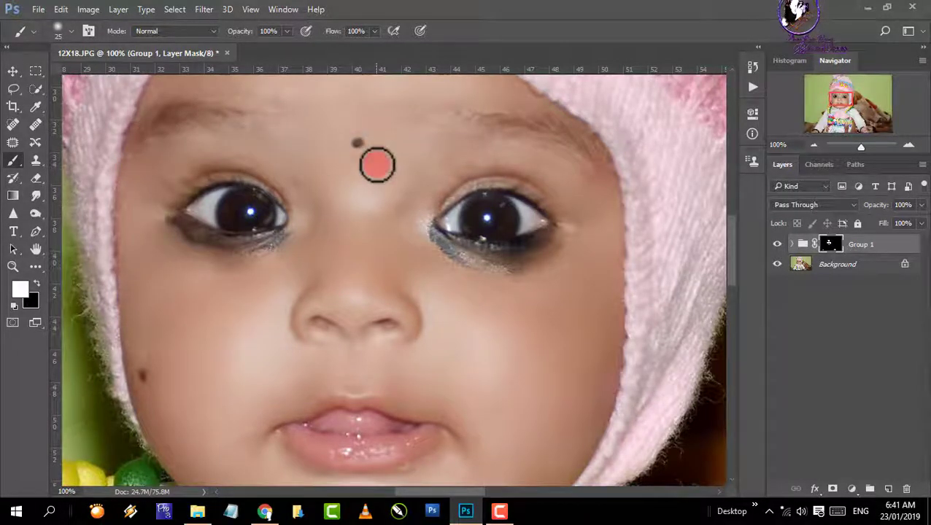
mouse_move(466, 257)
left_mouse_down()
mouse_move(514, 265)
mouse_move(561, 250)
left_mouse_up()
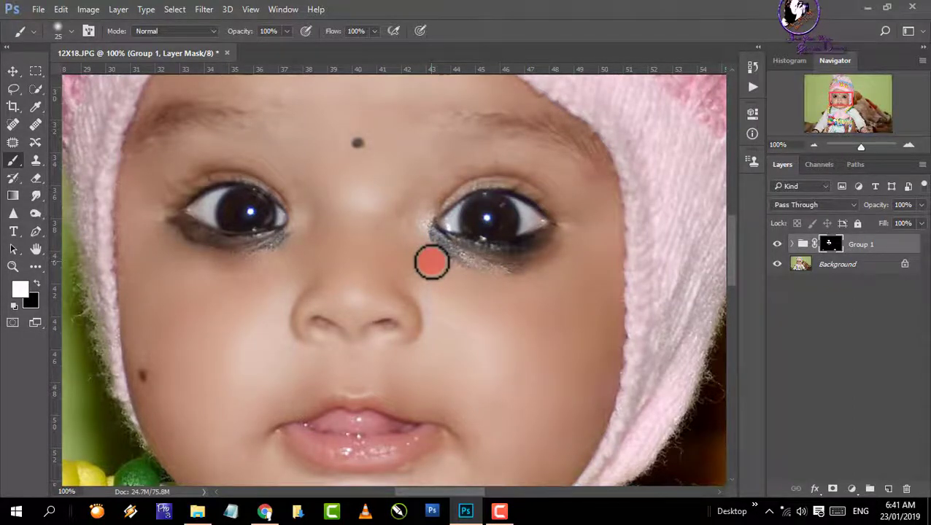
Paint the mask across the baby's lips and reduce the brush to 15 px around the mouth
key("ctrl+minus")
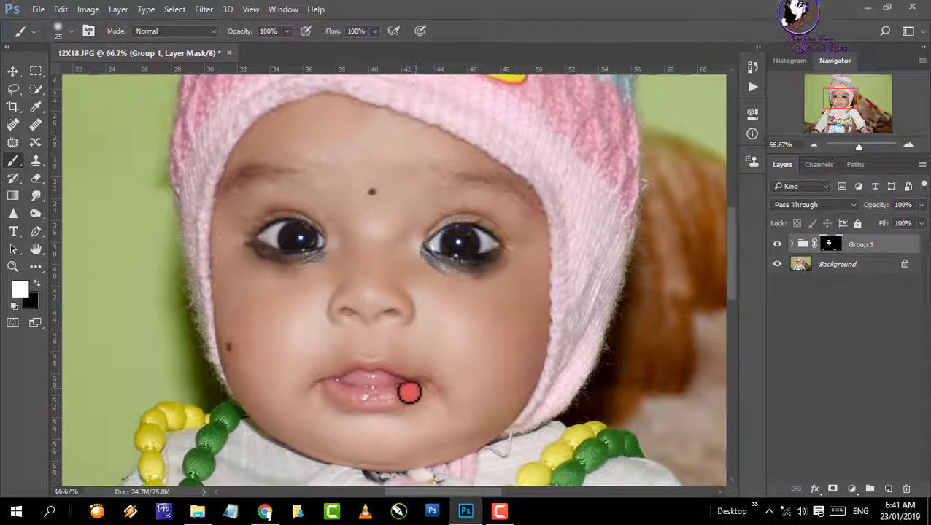
mouse_move(409, 392)
left_mouse_down()
mouse_move(376, 399)
mouse_move(326, 387)
left_mouse_up()
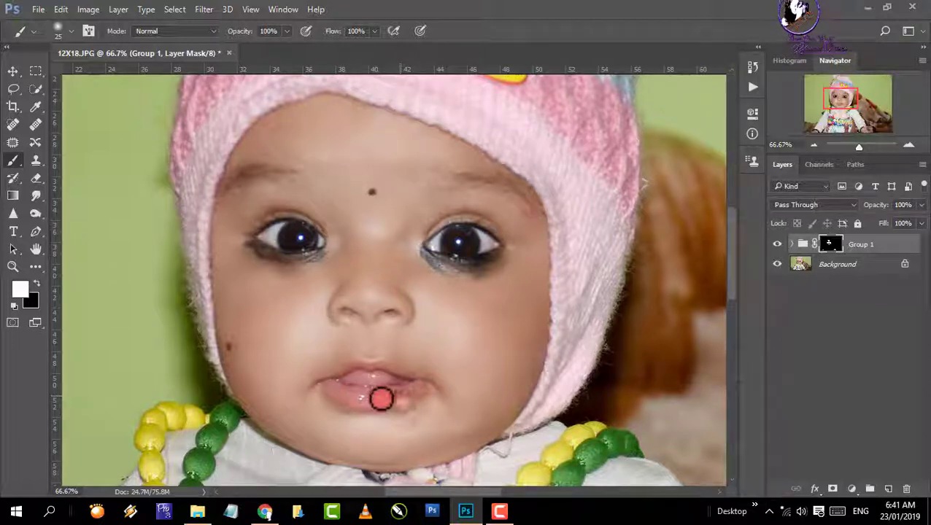
key("ctrl+plus")
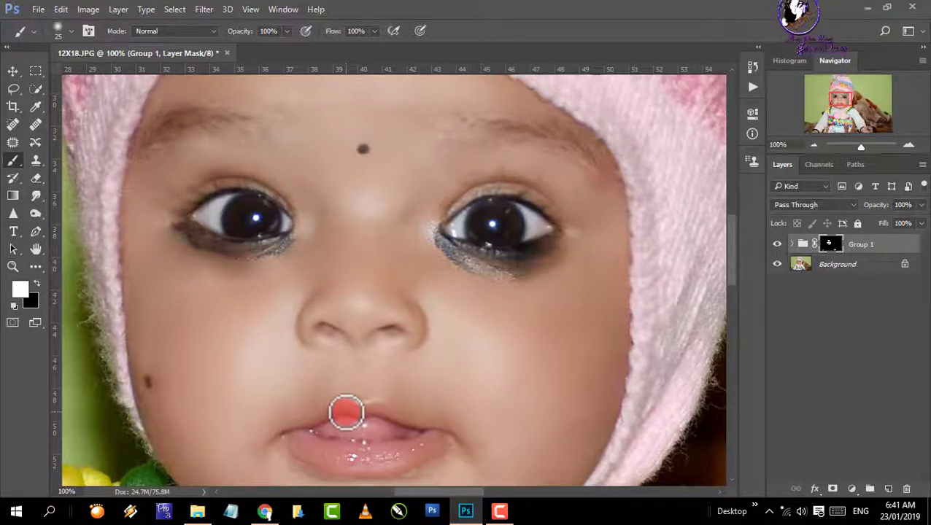
scroll(366, 394, "down", 3)
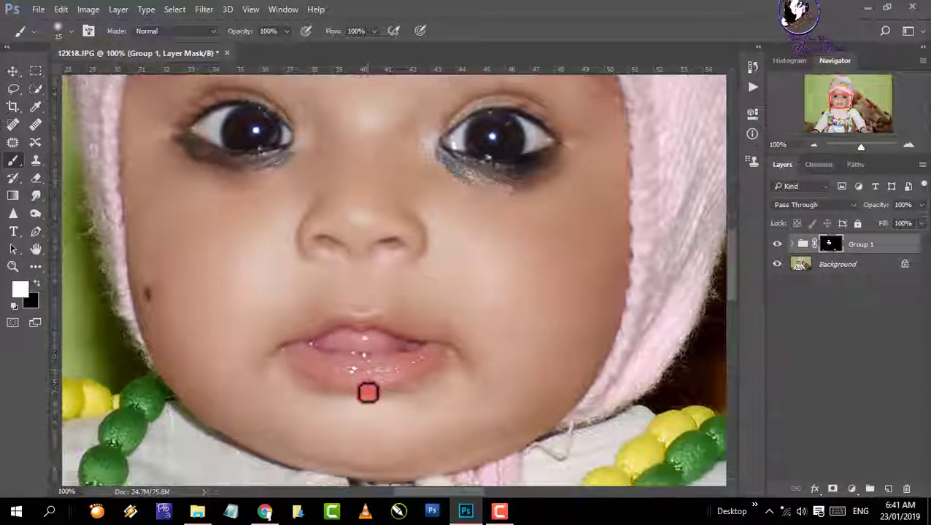
scroll(366, 394, "up", 2)
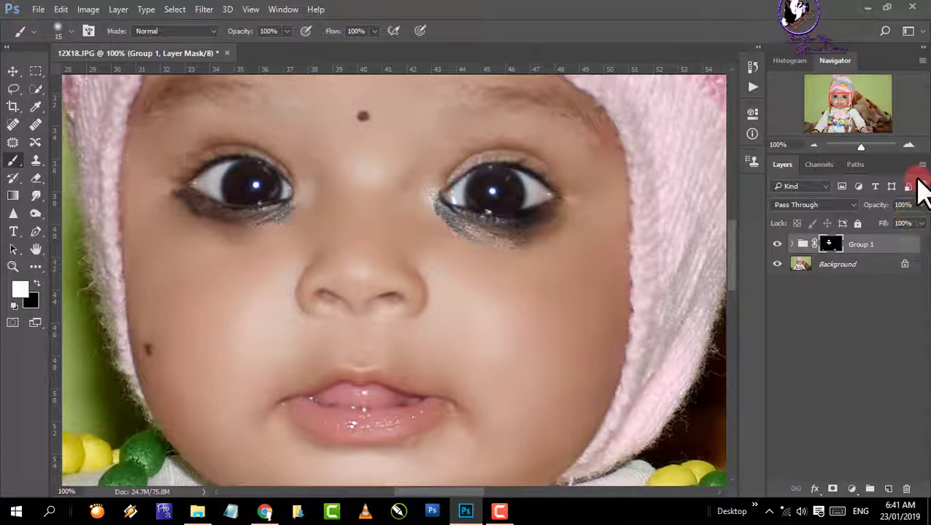
Flatten the smoothing group and the photo into a single background layer
left_click(922, 165)
left_click(715, 447)
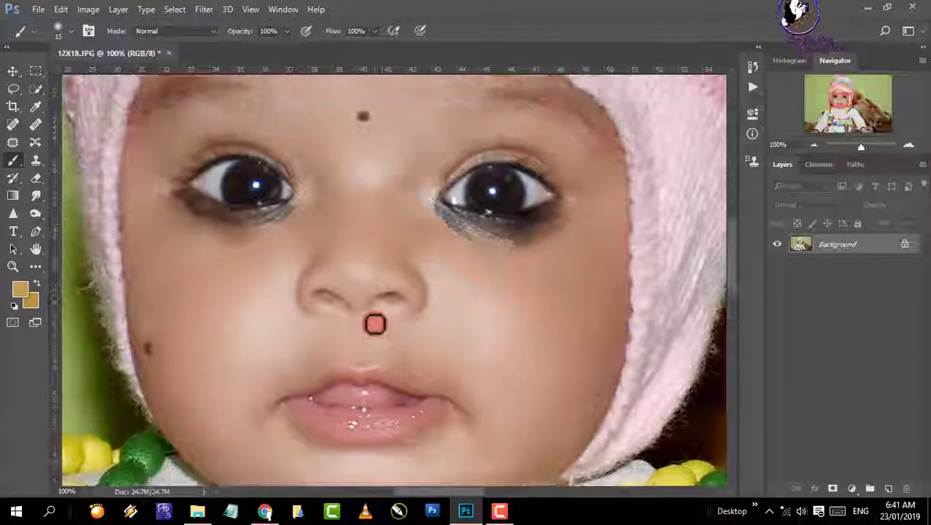
scroll(328, 219, "up", 1)
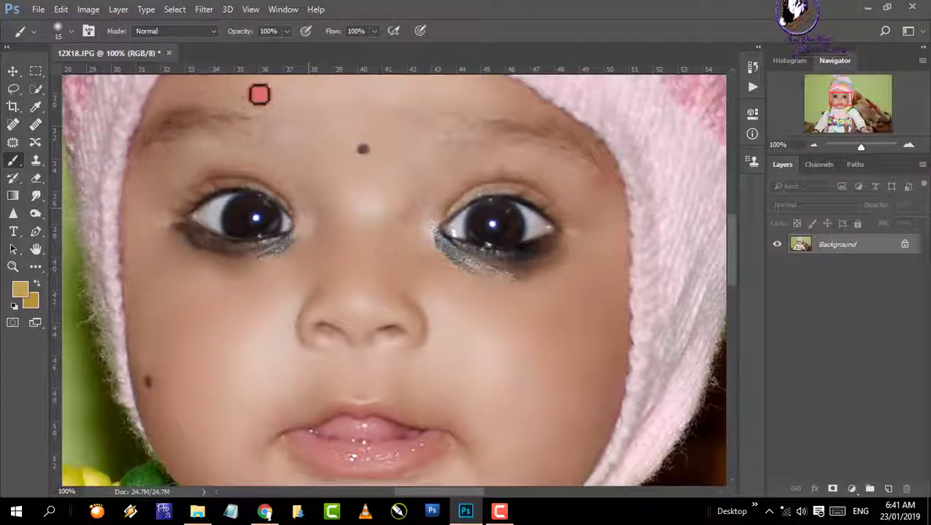
Apply the Imagenomic Portraiture filter with the Default preset, checking the face in its preview at 100%
left_click(204, 9)
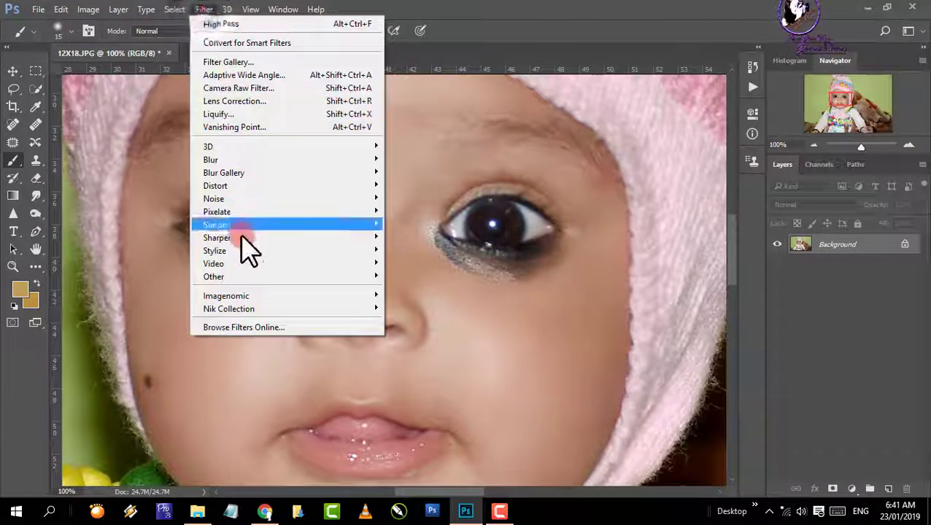
mouse_move(261, 296)
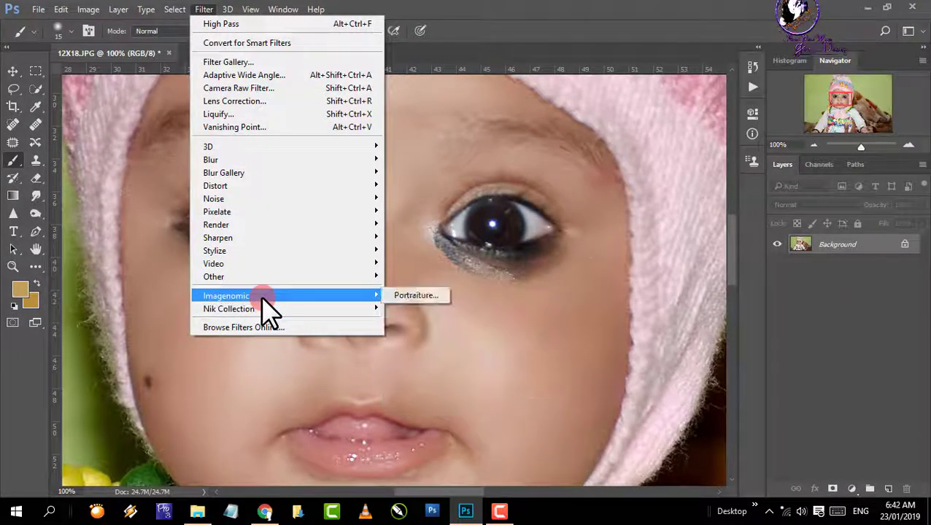
left_click(429, 296)
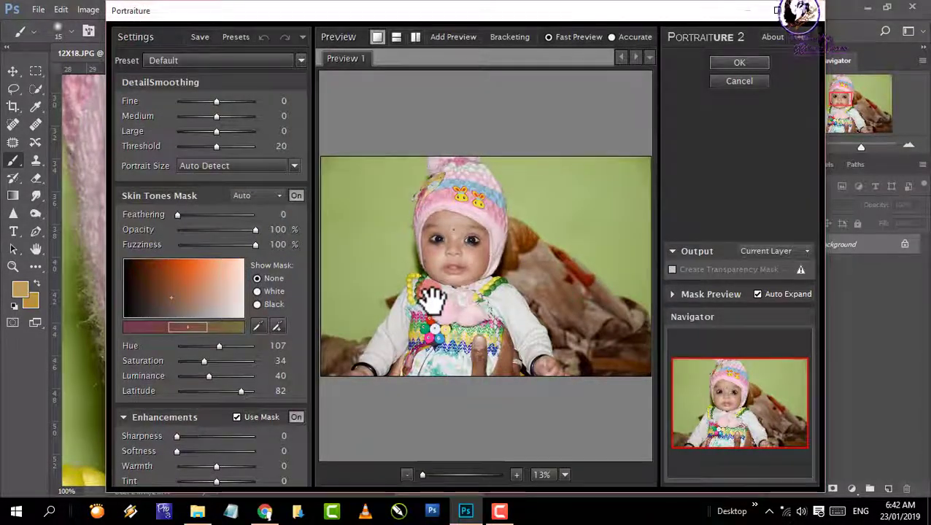
left_click(432, 299)
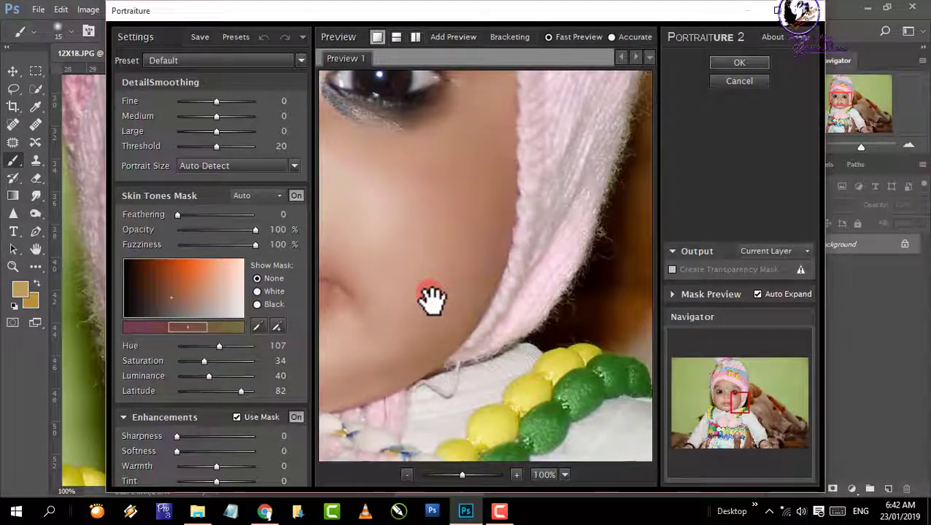
left_click_drag(408, 264, 559, 336)
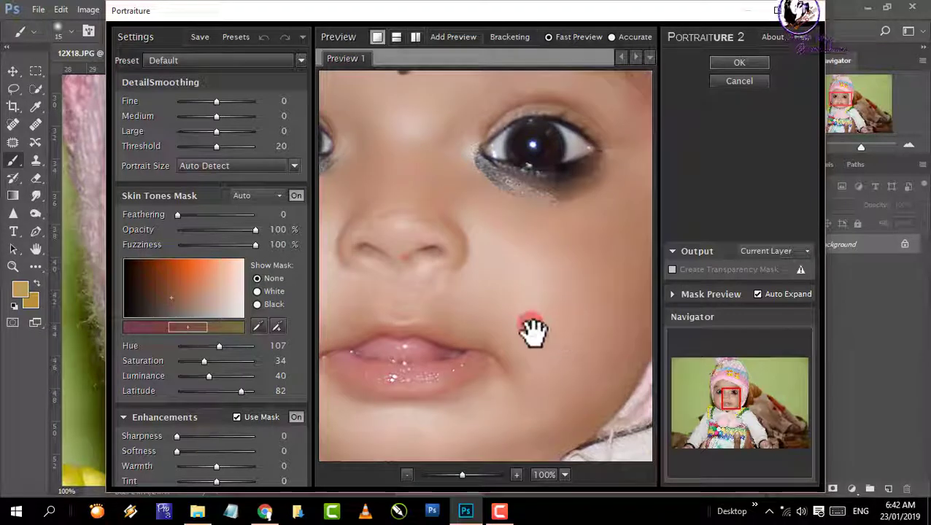
left_click_drag(534, 332, 561, 347)
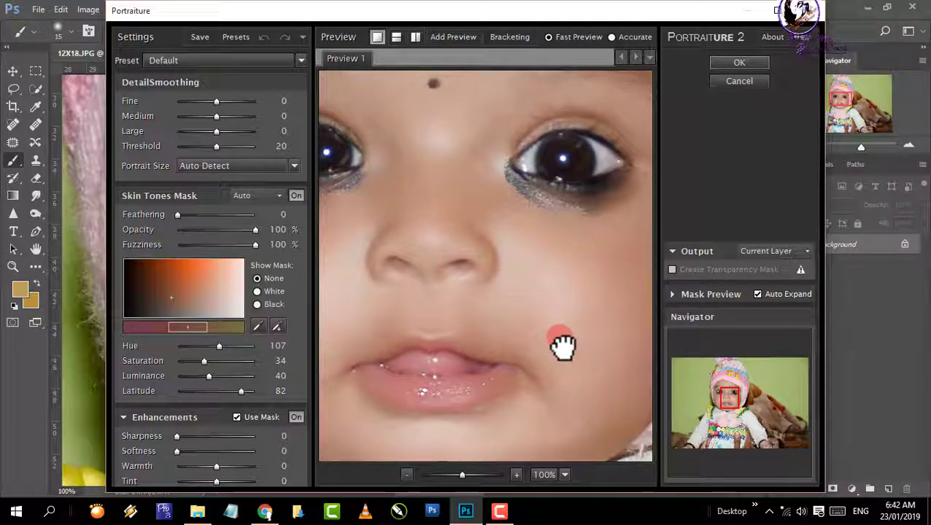
scroll(562, 347, "down", 1)
scroll(562, 347, "up", 1)
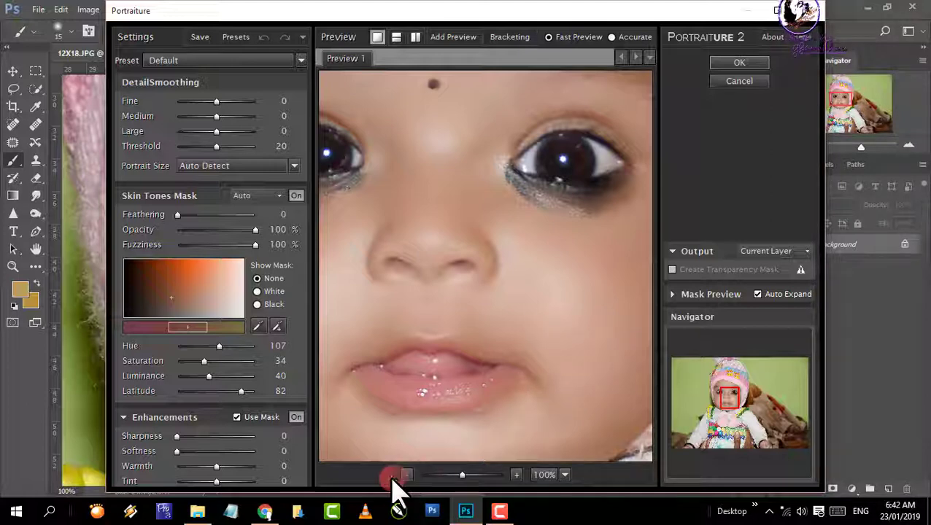
left_click(740, 64)
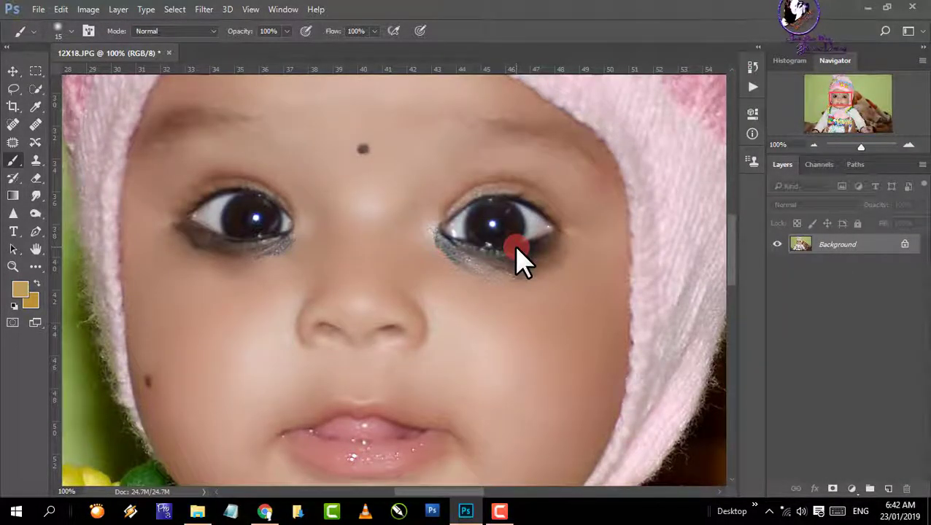
Examine the filtered face and upper body at 50% and 66.7% magnification
key("ctrl+minus")
key("ctrl+minus")
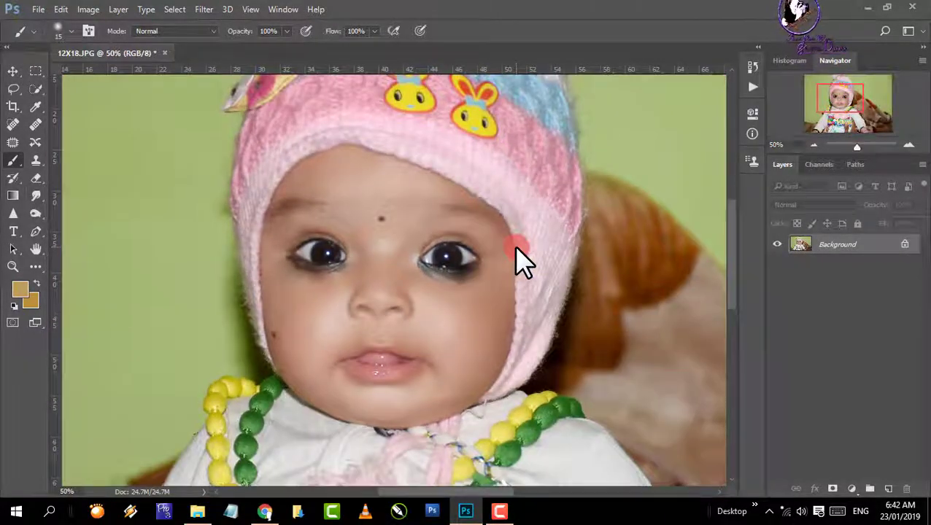
scroll(523, 262, "up", 3)
scroll(524, 263, "down", 2)
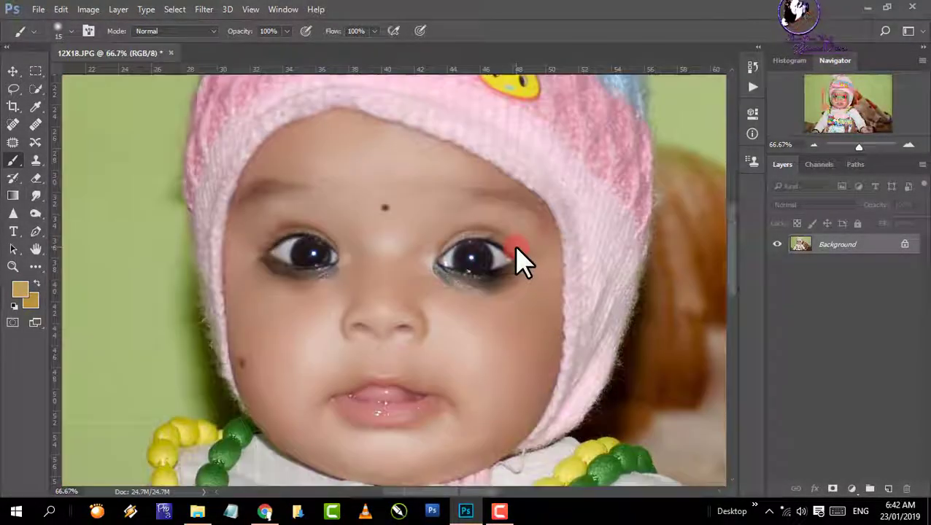
key("ctrl+minus")
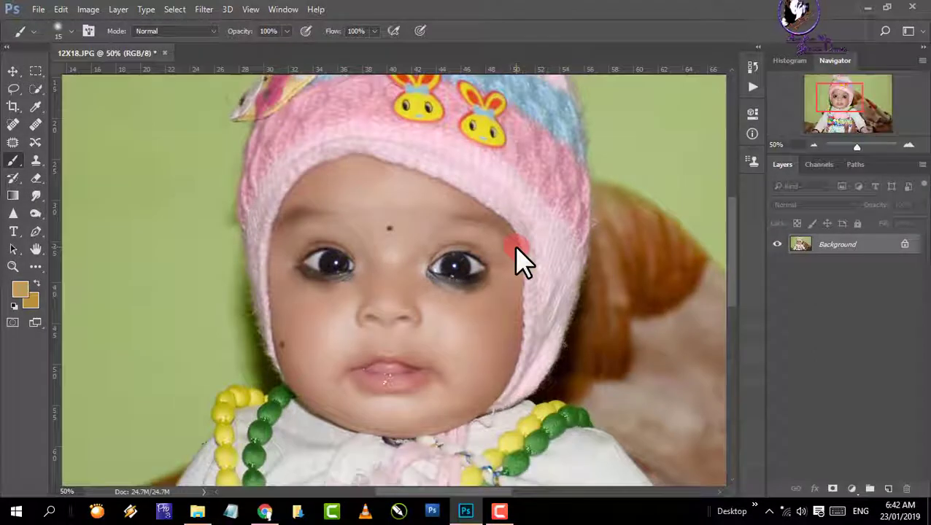
scroll(483, 320, "down", 3)
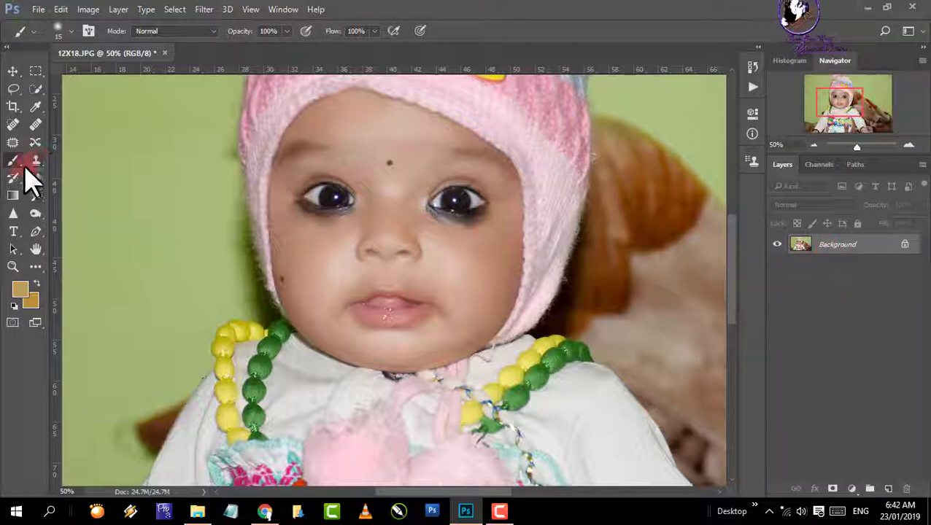
Switch to the Burn tool and set the foreground colour to near-black 020100
left_click(36, 212)
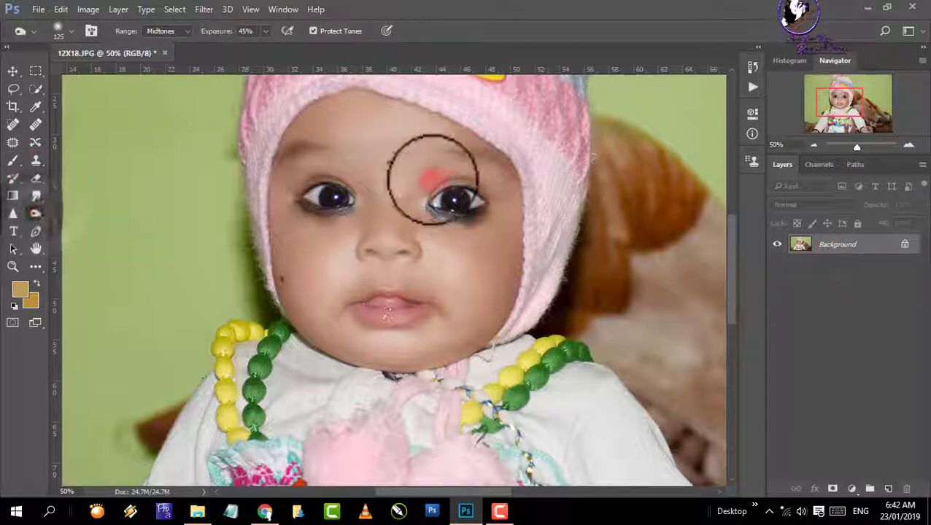
key("ctrl+plus")
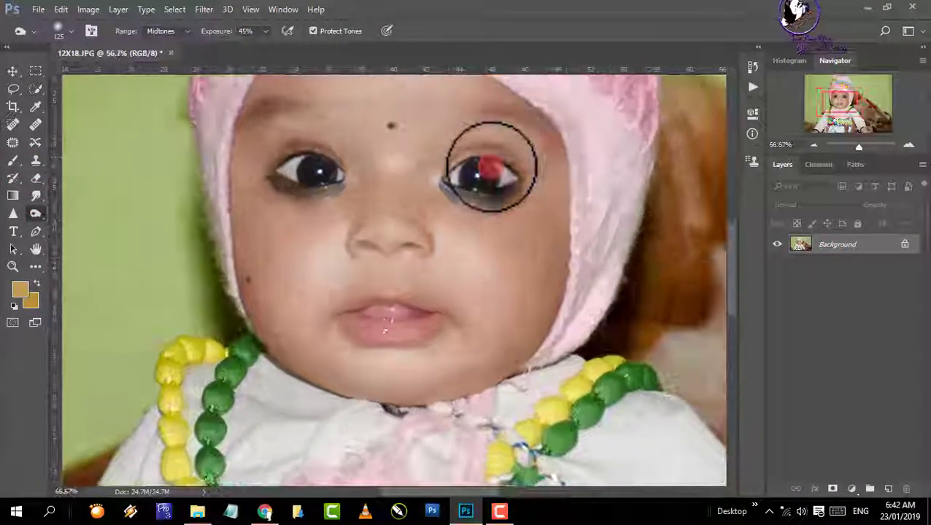
left_click(19, 290)
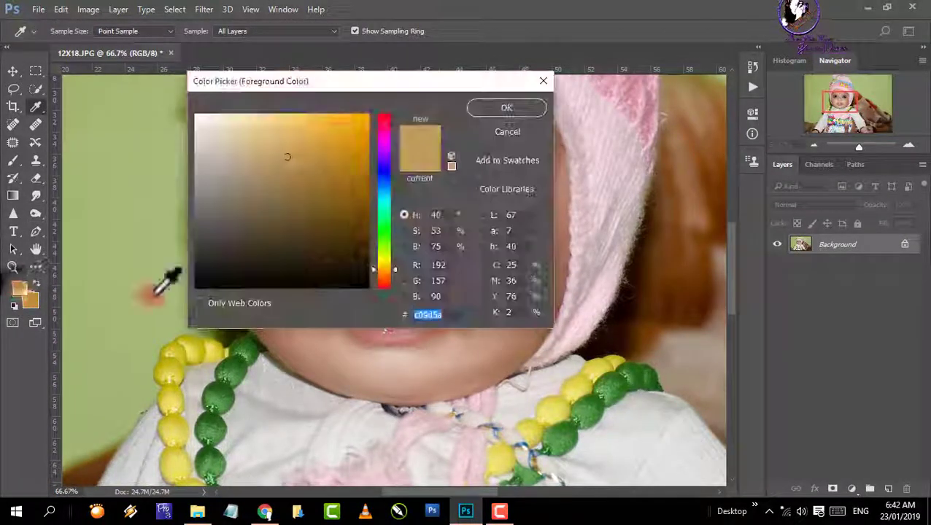
left_click(365, 283)
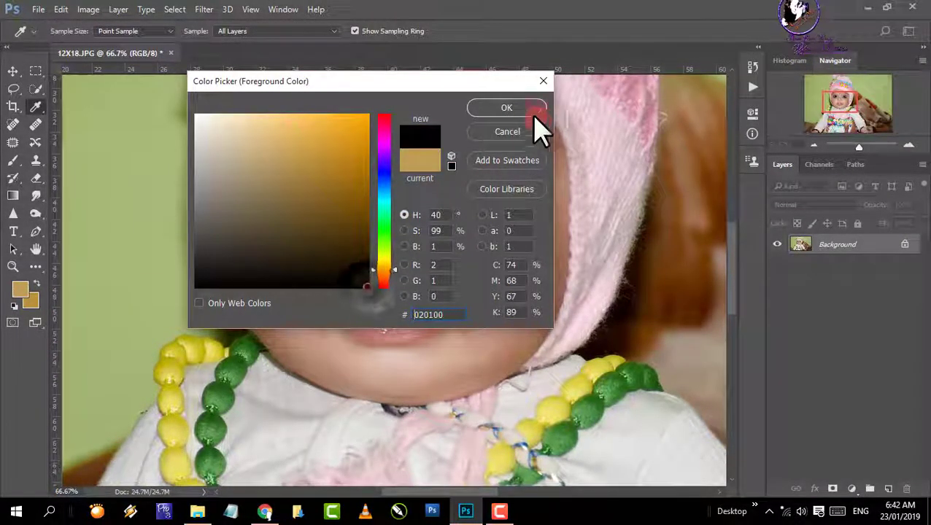
left_click(532, 114)
scroll(264, 321, "up", 3)
scroll(266, 322, "up", 2)
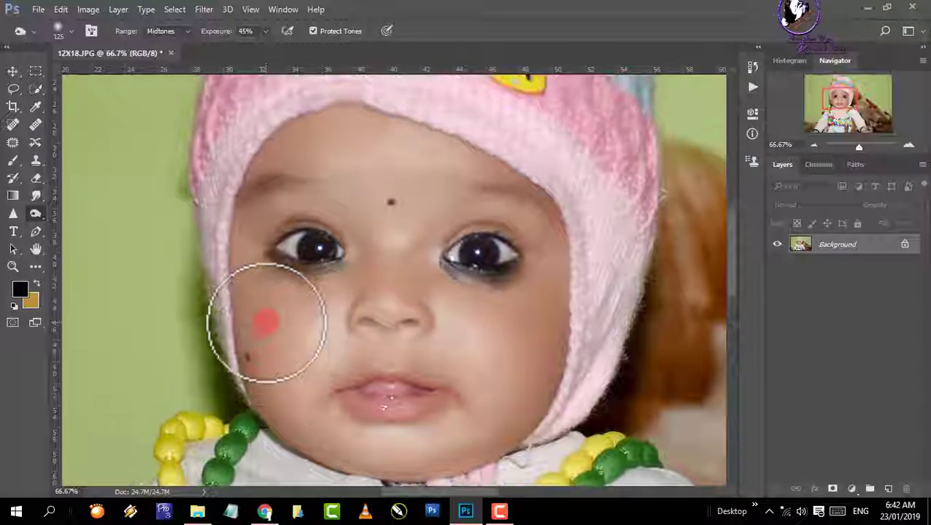
Burn the eyebrow on the image's left side with an 80 px brush at 45% exposure in the midtones
key("bracketleft")
key("bracketleft")
key("bracketleft")
key("bracketleft")
key("bracketleft")
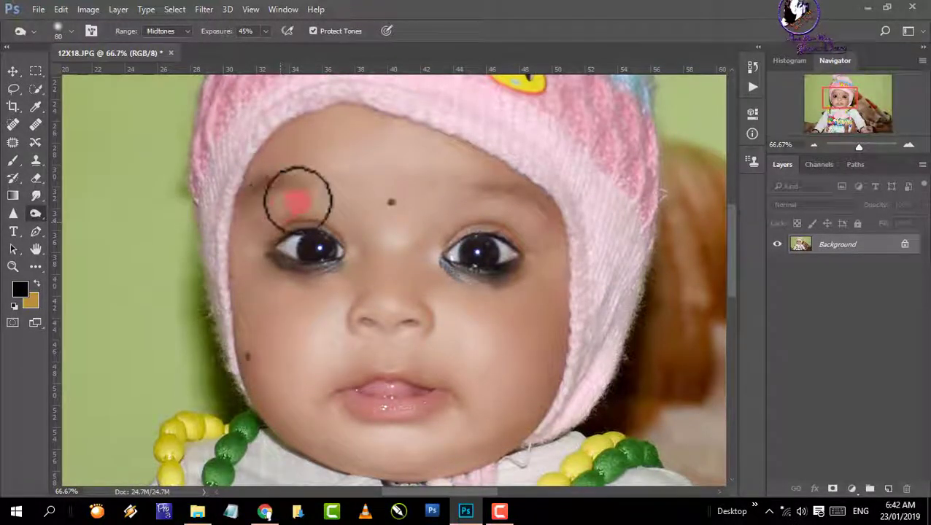
left_click_drag(302, 186, 245, 194)
Darken both eyebrows along their length with a 25 px Burn brush at 17% exposure
key("bracketleft")
key("bracketleft")
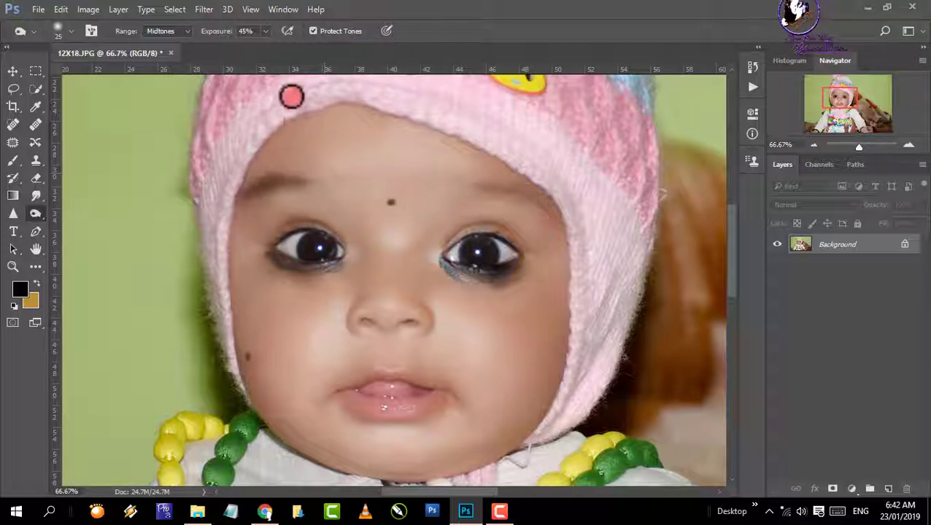
left_click(248, 49)
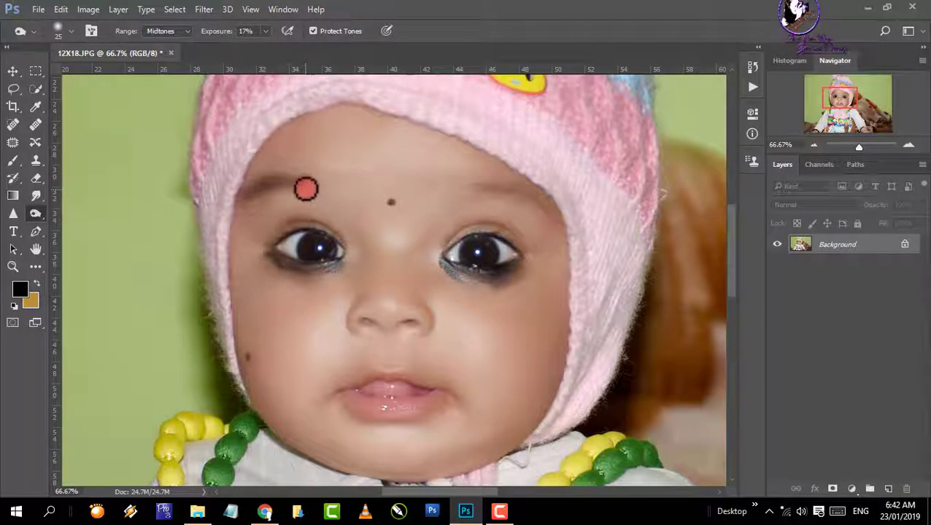
mouse_move(308, 181)
left_mouse_down()
mouse_move(266, 185)
mouse_move(460, 190)
left_mouse_up()
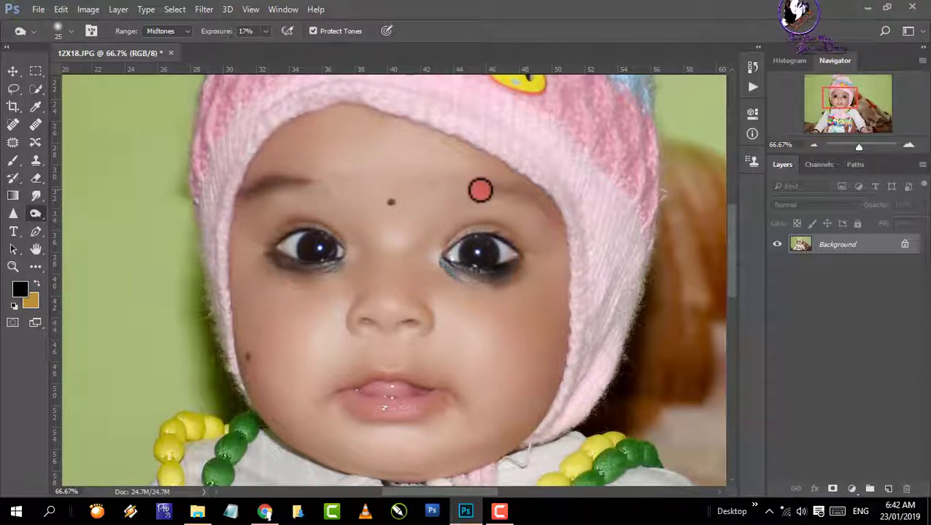
mouse_move(323, 186)
left_mouse_down()
mouse_move(307, 182)
mouse_move(325, 194)
left_mouse_up()
mouse_move(462, 192)
left_mouse_down()
mouse_move(538, 205)
mouse_move(456, 189)
mouse_move(514, 189)
mouse_move(566, 223)
left_mouse_up()
mouse_move(469, 187)
left_mouse_down()
mouse_move(553, 202)
mouse_move(568, 214)
mouse_move(518, 204)
mouse_move(527, 198)
mouse_move(564, 222)
left_mouse_up()
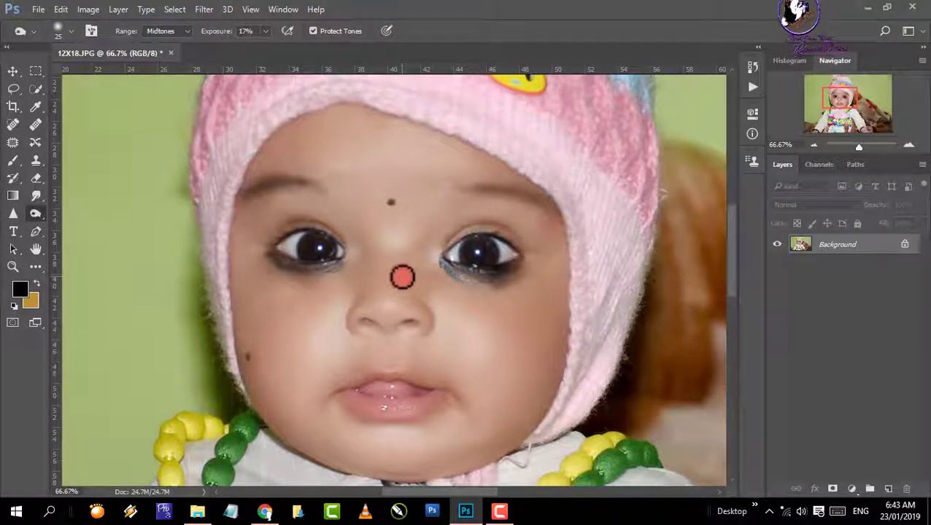
Darken the small beauty mark on the baby's cheek with a 9 px Burn brush
key("ctrl+plus")
left_click_drag(301, 336, 369, 249)
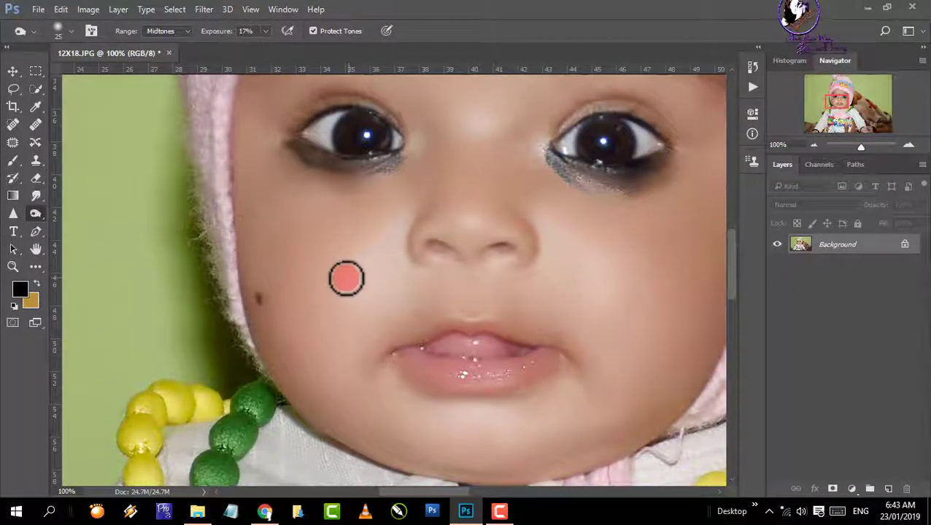
key("bracketleft")
left_click_drag(259, 296, 259, 301)
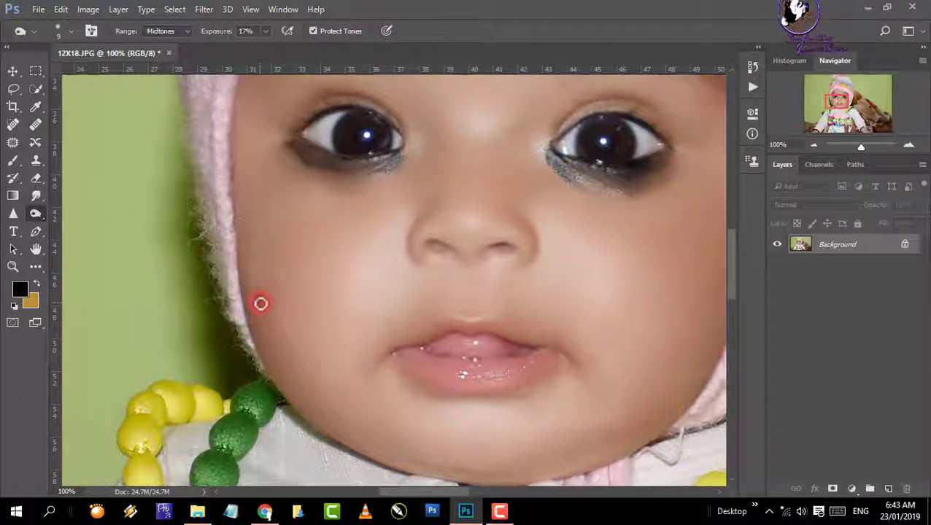
key("ctrl+minus")
key("ctrl+minus")
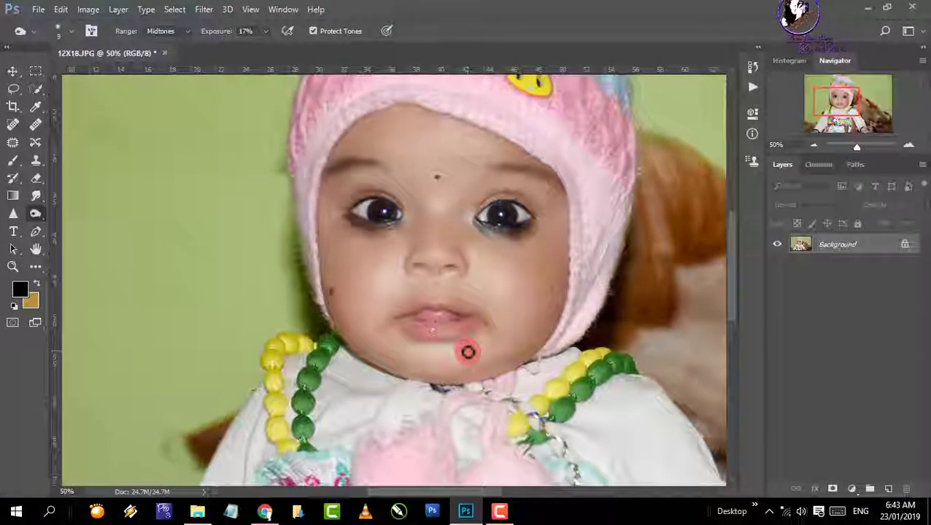
key("ctrl+minus")
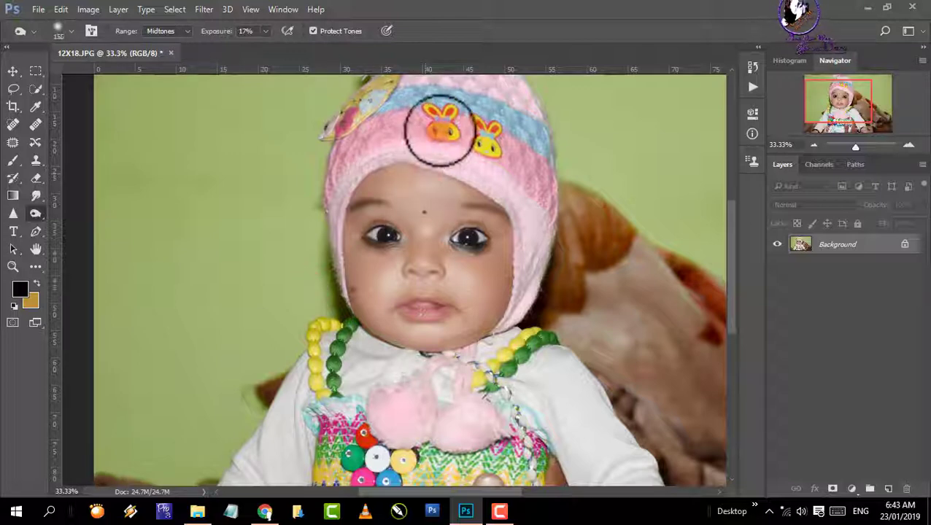
Burn the knitted hat with large soft brushes, reducing the brush size to 400 px and 250 px
left_click_drag(442, 130, 439, 128)
scroll(439, 129, "up", 3)
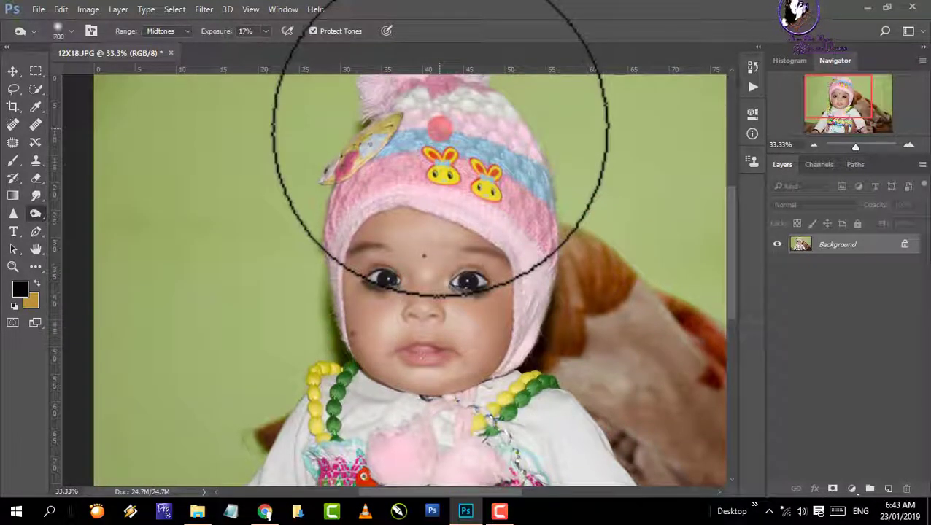
key("[")
key("[")
key("[")
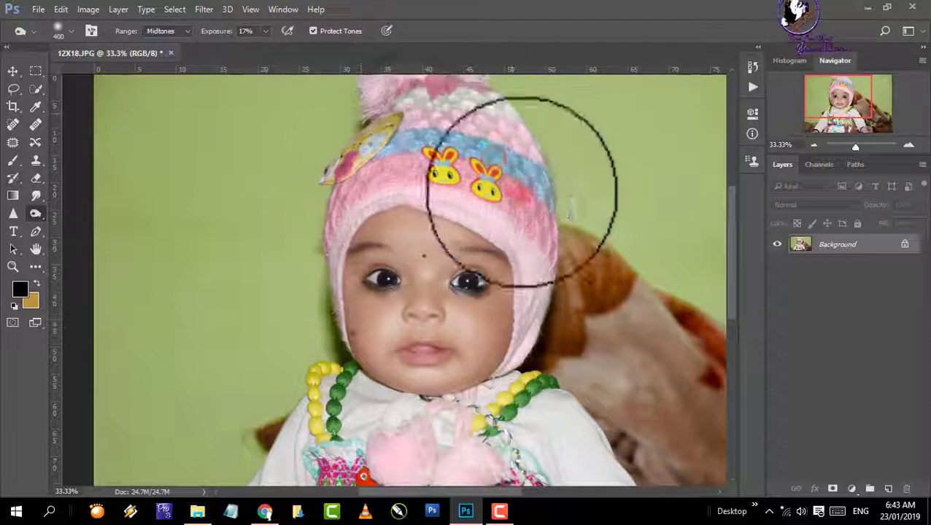
key("[")
key("[")
key("[")
key("[")
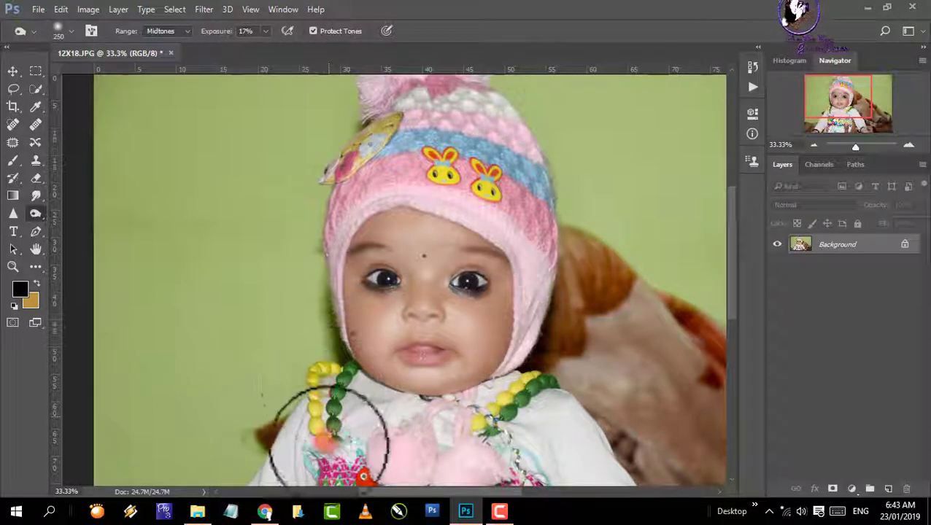
Burn the baby's clothes and embroidered dress with the 250 px brush at 17% exposure
scroll(328, 436, "down", 3)
mouse_move(310, 350)
left_mouse_down()
mouse_move(422, 407)
mouse_move(460, 402)
mouse_move(530, 369)
mouse_move(397, 361)
mouse_move(516, 432)
mouse_move(468, 484)
mouse_move(588, 419)
mouse_move(623, 456)
mouse_move(586, 348)
mouse_move(658, 460)
mouse_move(330, 338)
mouse_move(291, 350)
mouse_move(222, 464)
mouse_move(302, 388)
left_mouse_up()
scroll(301, 388, "down", 1)
scroll(333, 374, "down", 1)
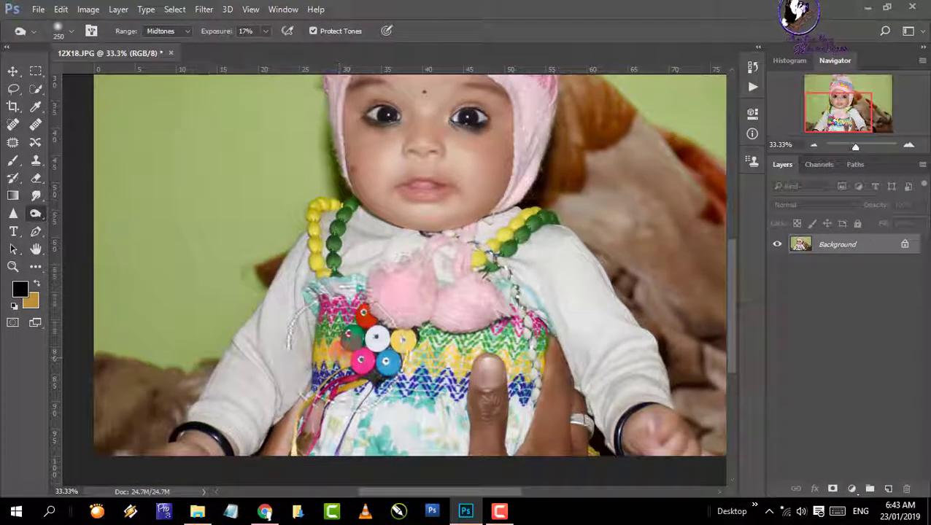
scroll(358, 299, "down", 1)
mouse_move(372, 291)
left_mouse_down()
mouse_move(332, 406)
mouse_move(372, 365)
mouse_move(412, 287)
mouse_move(332, 329)
mouse_move(504, 291)
mouse_move(521, 296)
mouse_move(458, 361)
mouse_move(451, 442)
mouse_move(424, 421)
mouse_move(491, 355)
left_mouse_up()
scroll(511, 328, "down", 1)
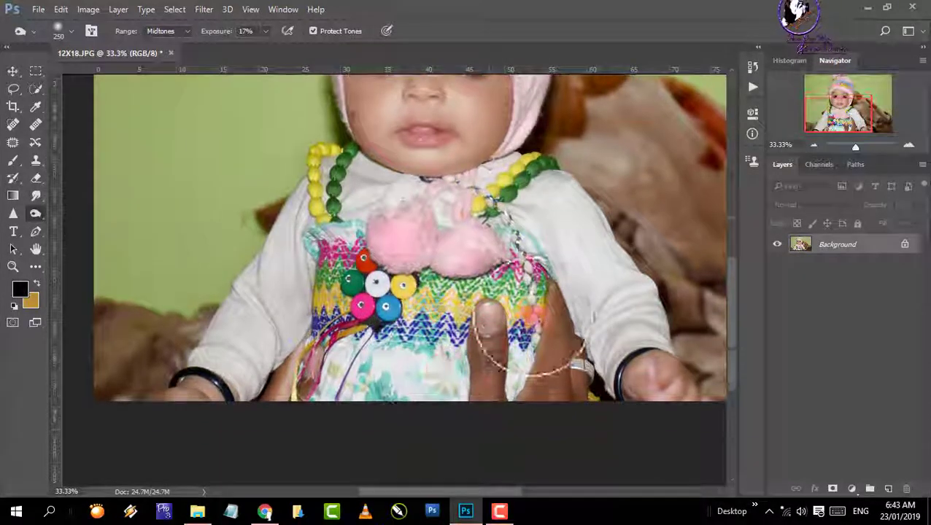
mouse_move(532, 315)
left_mouse_down()
mouse_move(527, 402)
mouse_move(339, 340)
mouse_move(269, 365)
mouse_move(259, 310)
mouse_move(221, 343)
mouse_move(248, 370)
mouse_move(254, 319)
mouse_move(332, 166)
mouse_move(431, 269)
mouse_move(529, 219)
mouse_move(630, 358)
mouse_move(568, 315)
mouse_move(416, 151)
mouse_move(404, 125)
mouse_move(383, 126)
mouse_move(346, 159)
mouse_move(408, 104)
mouse_move(389, 78)
mouse_move(401, 77)
mouse_move(504, 140)
mouse_move(534, 228)
mouse_move(473, 173)
mouse_move(413, 146)
mouse_move(633, 259)
mouse_move(594, 292)
mouse_move(641, 279)
mouse_move(855, 287)
left_mouse_up()
scroll(430, 264, "up", 2)
scroll(565, 311, "up", 5)
scroll(608, 280, "down", 4)
scroll(490, 445, "down", 2)
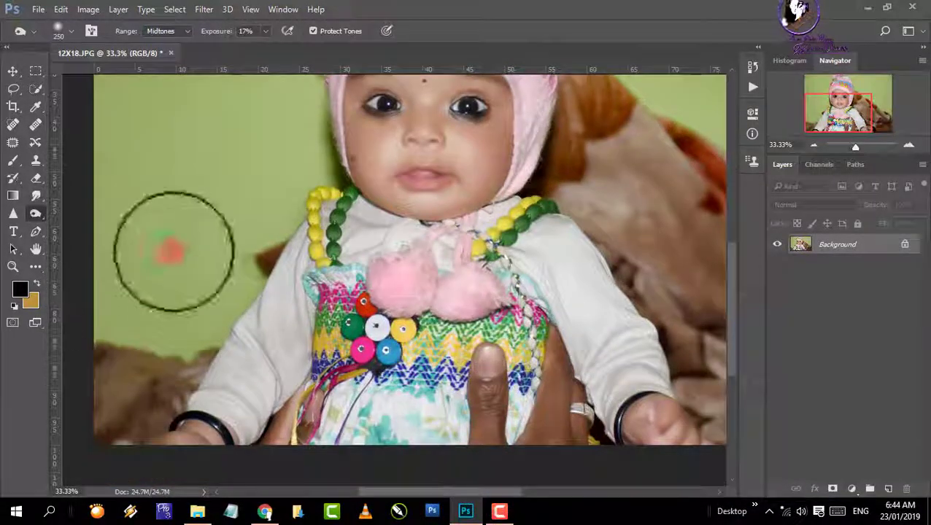
Quick-select the adult's thumb and fingers over the dress and replace them with a Content-Aware fill
left_click(36, 90)
scroll(484, 458, "down", 2)
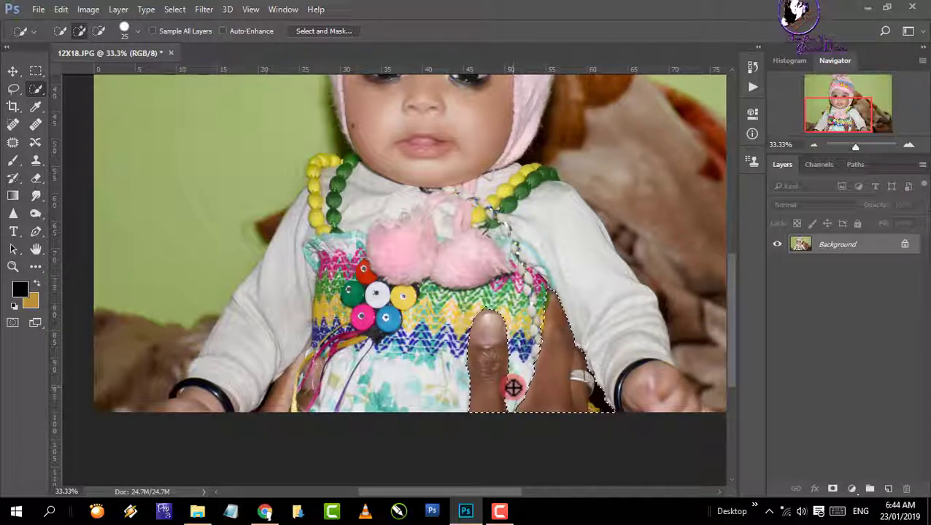
left_click(61, 9)
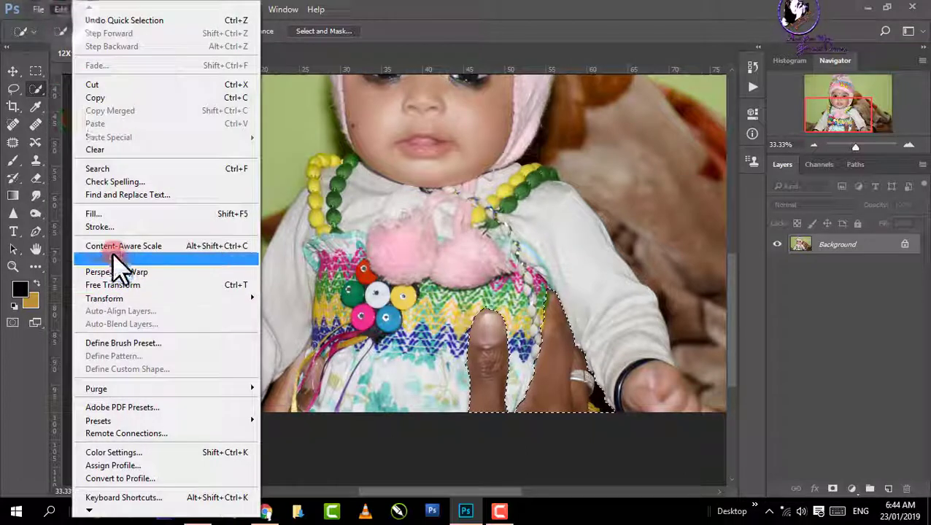
left_click(131, 214)
left_click(509, 138)
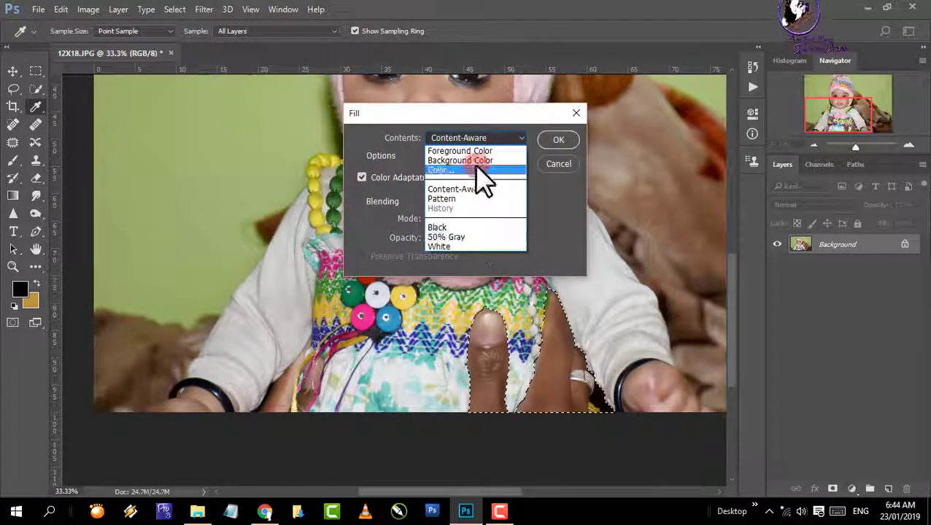
left_click(476, 189)
left_click(558, 139)
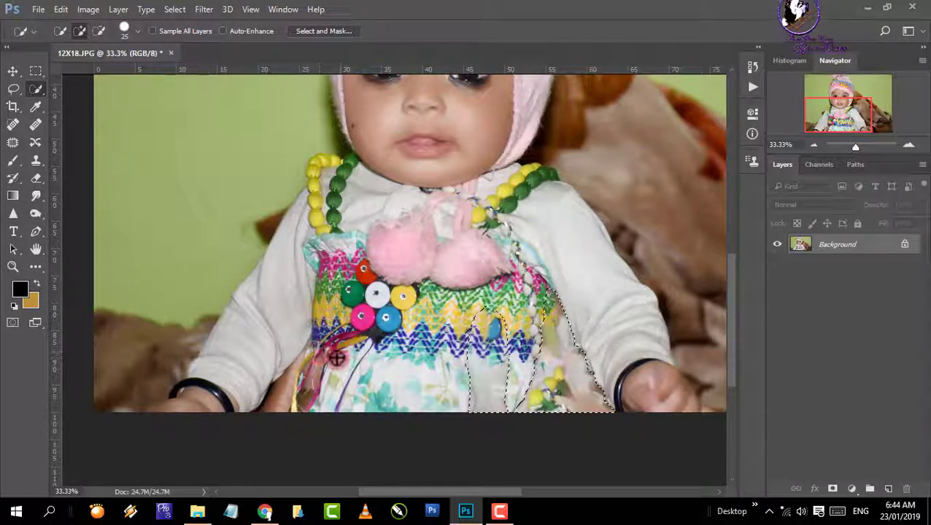
Add the adult's other hand beside the dress tassels to the selection, apply a Content-Aware fill and deselect
mouse_move(307, 353)
left_mouse_down()
mouse_move(280, 411)
mouse_move(315, 391)
mouse_move(314, 357)
mouse_move(315, 389)
left_mouse_up()
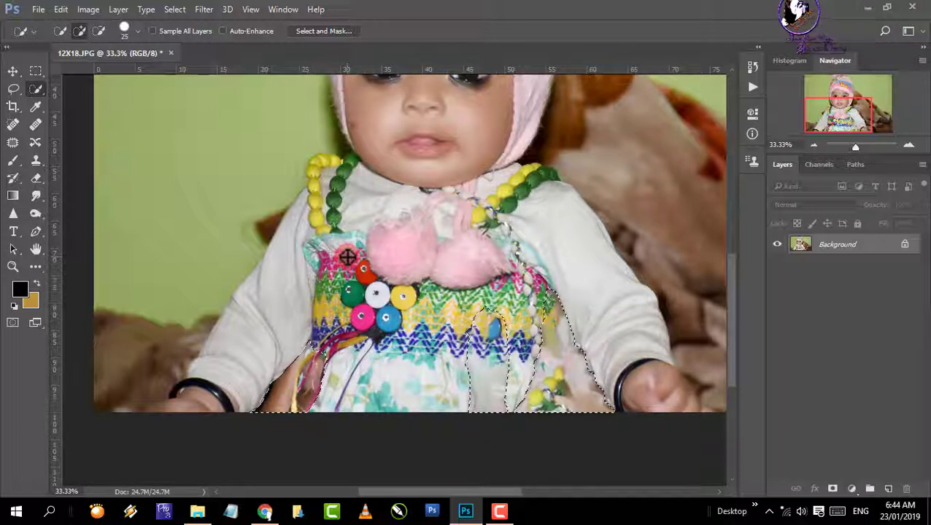
key("shift+F5")
left_click(556, 138)
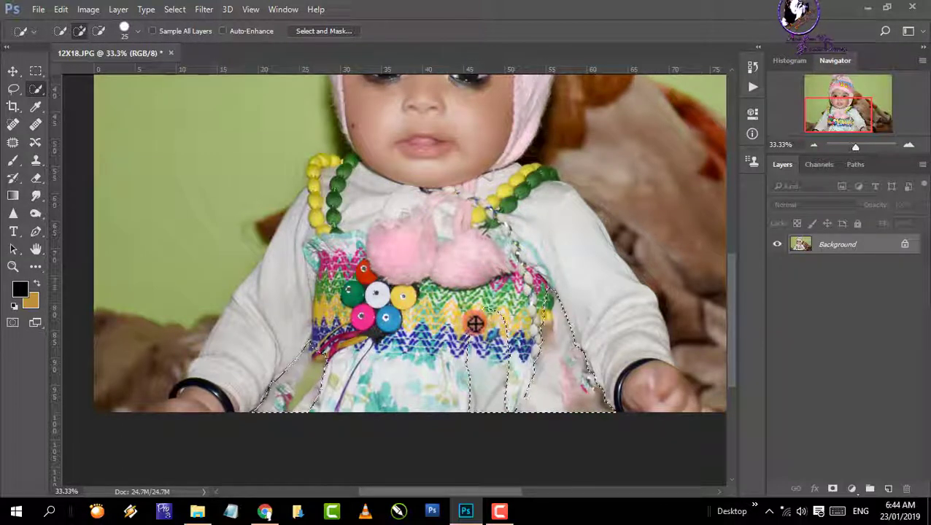
scroll(474, 324, "down", 1)
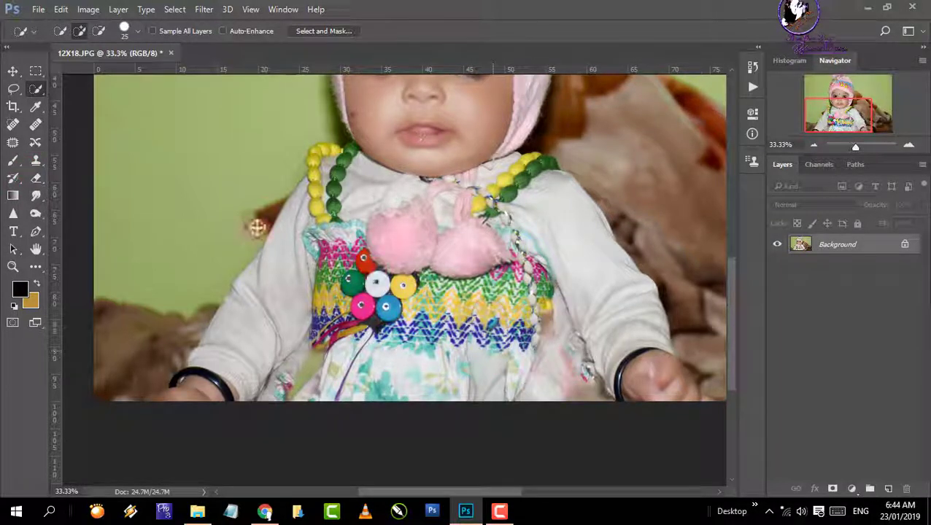
Heal the green and patchy fill remnants below the tassels with a 25 px Content-Aware Spot Healing Brush
left_click(12, 124)
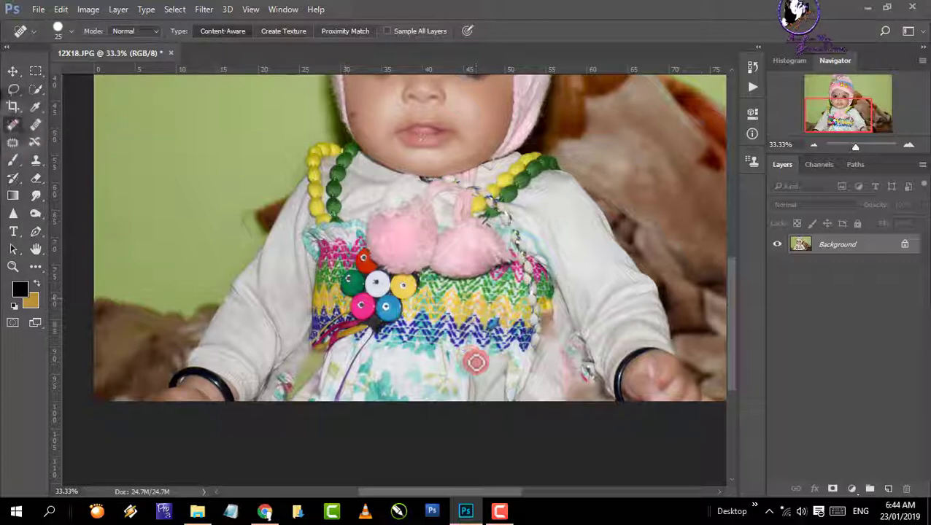
scroll(475, 362, "up", 1)
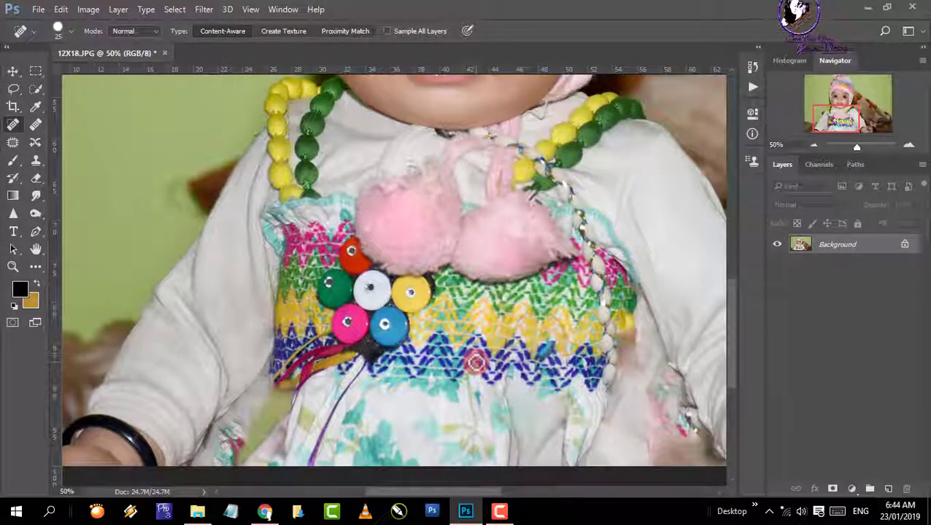
key("ctrl+plus")
left_click_drag(423, 382, 410, 266)
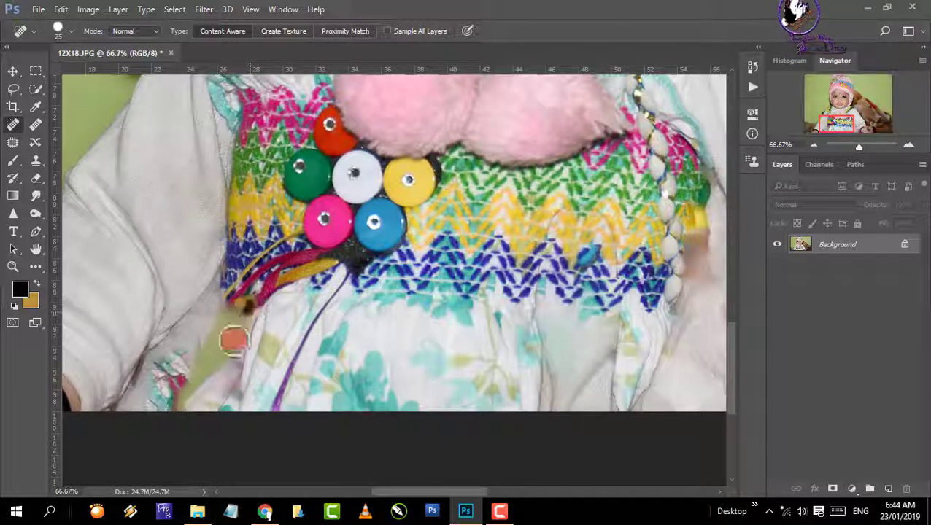
left_click_drag(183, 410, 183, 410)
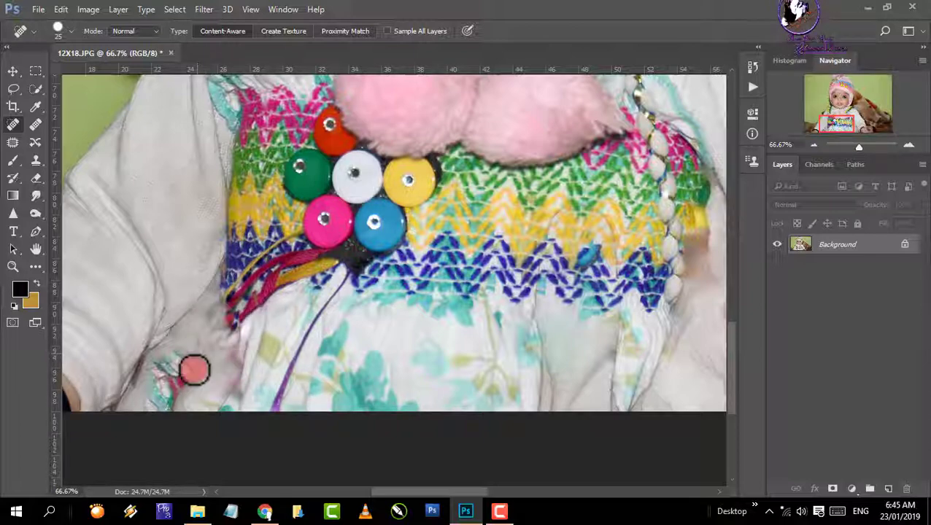
mouse_move(194, 370)
left_mouse_down()
mouse_move(172, 417)
mouse_move(239, 373)
mouse_move(222, 404)
left_mouse_up()
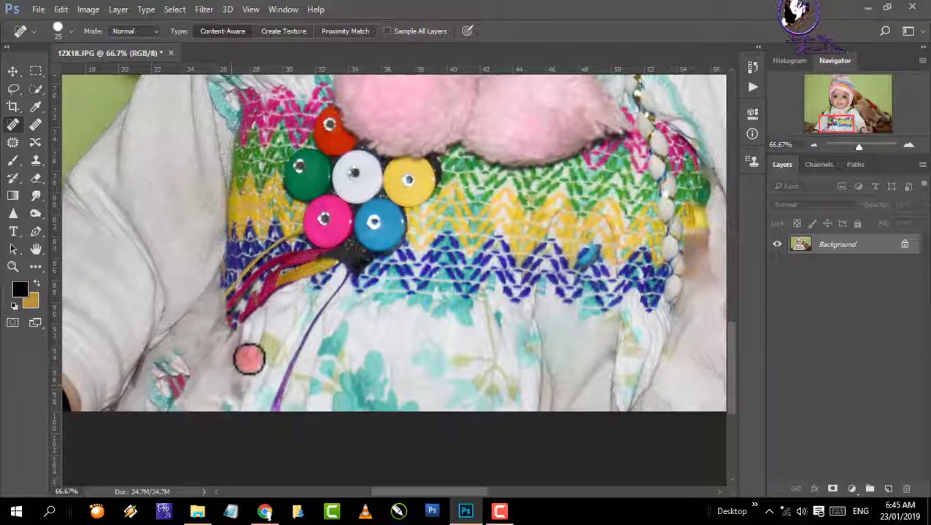
Heal the dark seams in the white skirt below the blue zigzag band, where the thumb was removed
scroll(258, 319, "up", 10)
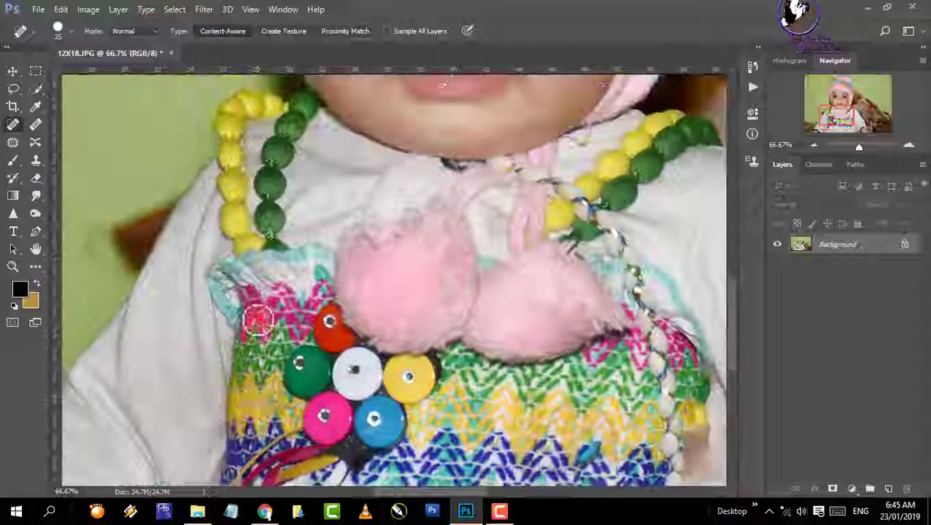
scroll(337, 336, "down", 5)
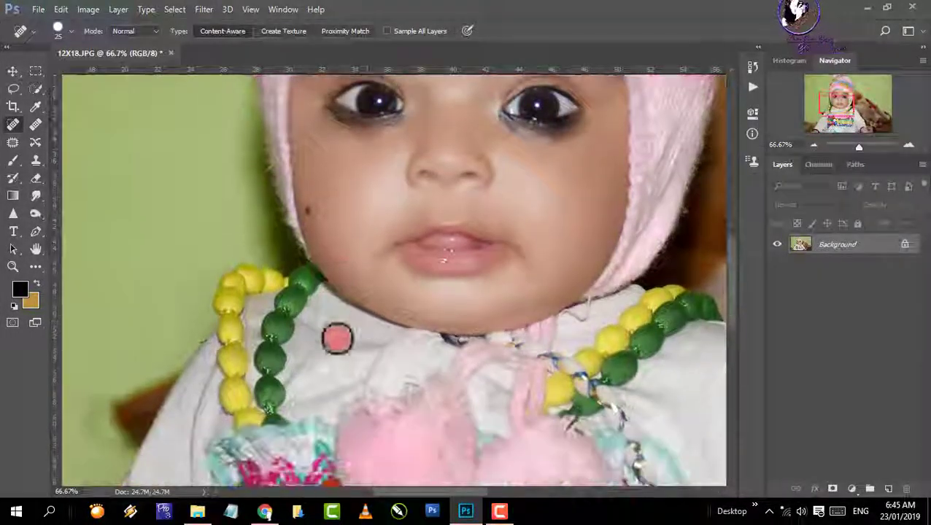
left_click_drag(445, 355, 301, 92)
mouse_move(343, 325)
left_mouse_down()
mouse_move(283, 272)
mouse_move(226, 257)
left_mouse_up()
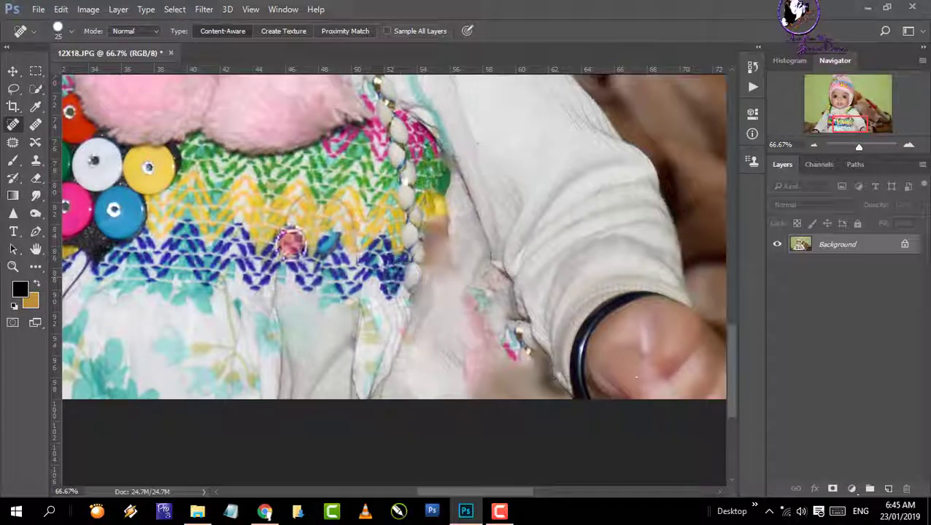
left_click_drag(293, 211, 273, 299)
mouse_move(295, 202)
left_mouse_down()
mouse_move(329, 197)
mouse_move(358, 232)
mouse_move(359, 355)
left_mouse_up()
left_click_drag(354, 392, 353, 392)
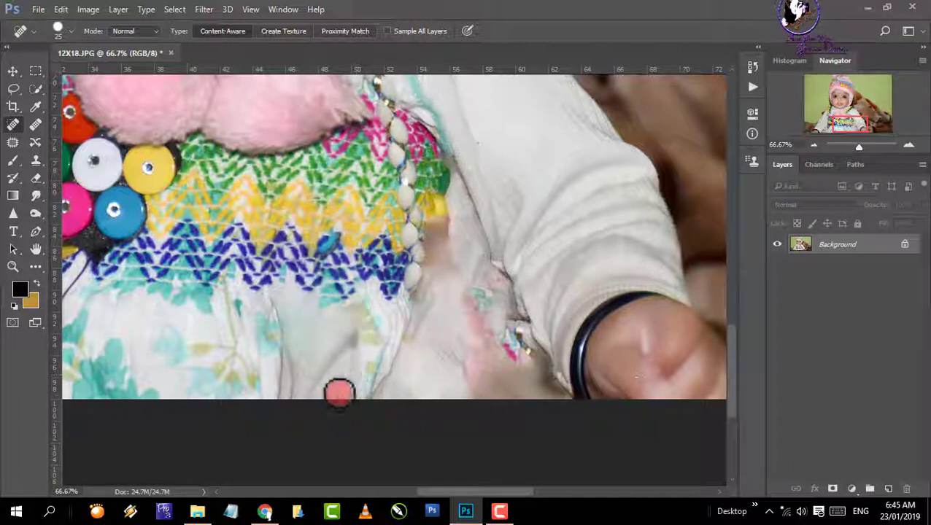
left_click_drag(277, 305, 283, 399)
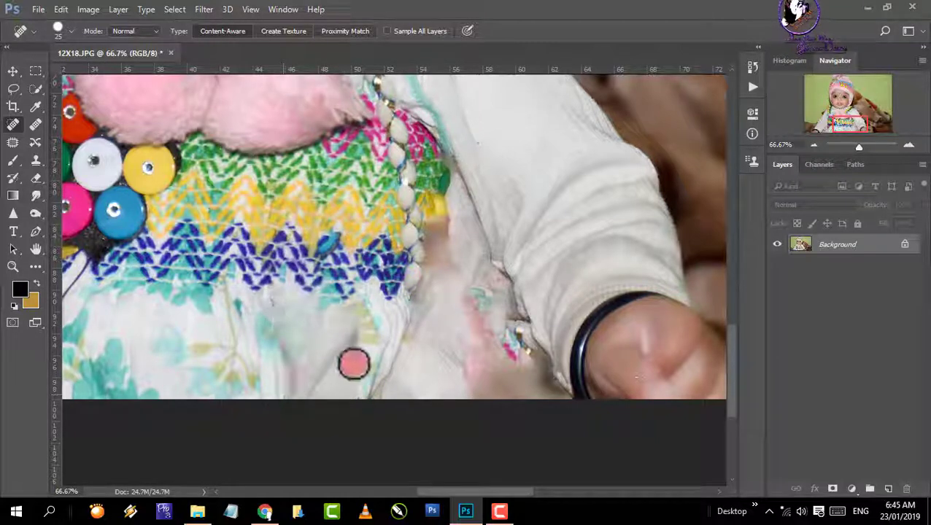
Heal the brown, pink and beaded fill remnants between the skirt and the sleeve with the black bangle
left_click_drag(413, 319, 363, 407)
mouse_move(407, 305)
left_mouse_down()
mouse_move(425, 266)
mouse_move(422, 226)
mouse_move(438, 224)
mouse_move(455, 267)
mouse_move(432, 236)
mouse_move(430, 258)
mouse_move(441, 234)
mouse_move(442, 260)
mouse_move(428, 270)
mouse_move(452, 269)
mouse_move(520, 310)
mouse_move(568, 405)
mouse_move(512, 281)
left_mouse_up()
mouse_move(536, 370)
left_mouse_down()
mouse_move(503, 394)
mouse_move(470, 395)
mouse_move(513, 380)
mouse_move(494, 370)
mouse_move(483, 383)
mouse_move(471, 324)
mouse_move(474, 389)
mouse_move(465, 311)
mouse_move(502, 361)
mouse_move(481, 313)
mouse_move(497, 363)
mouse_move(487, 342)
left_mouse_up()
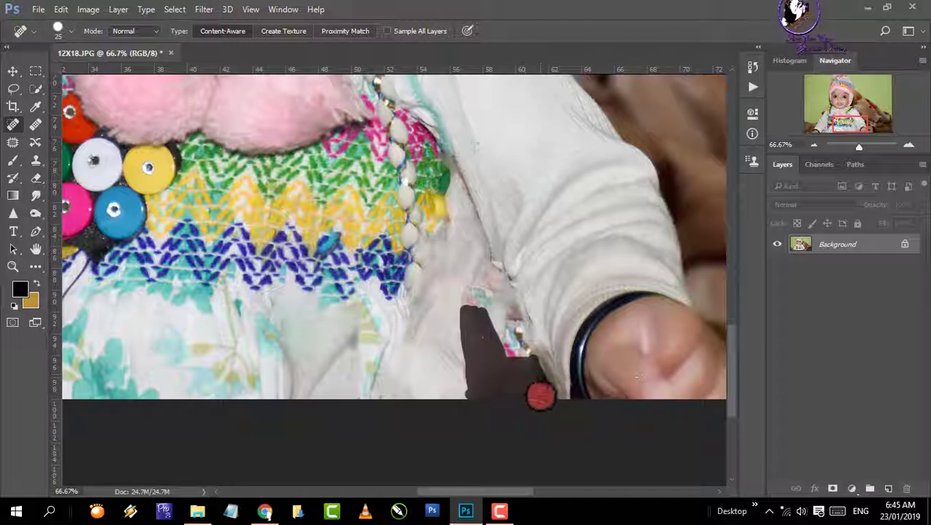
left_click_drag(483, 337, 484, 340)
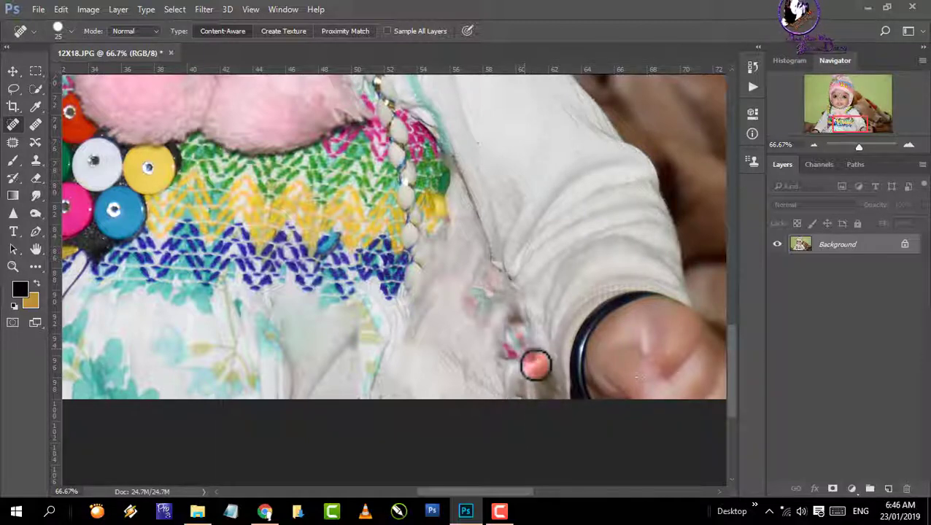
left_click_drag(547, 392, 534, 395)
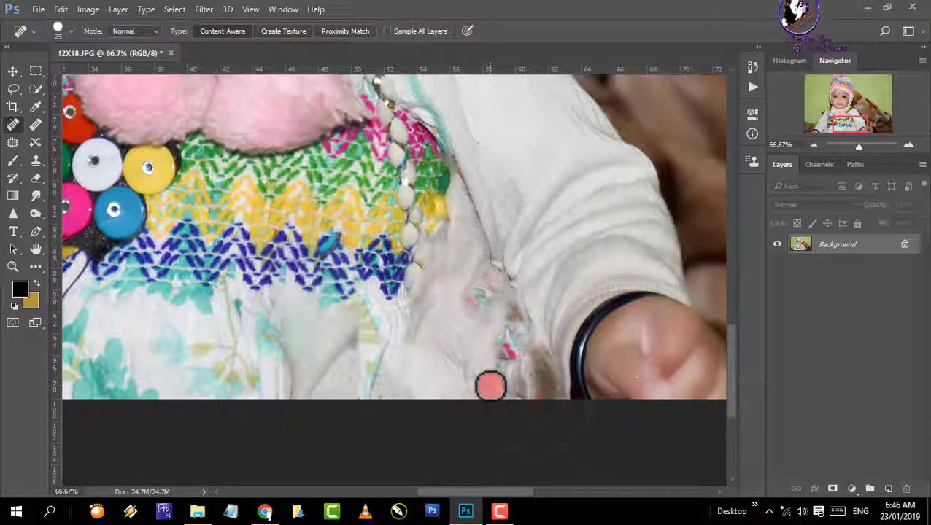
Examine the whole retouched photo at 16.7%, and the face and dress at 33.3% magnification
key("ctrl+minus")
key("ctrl+minus")
key("ctrl+minus")
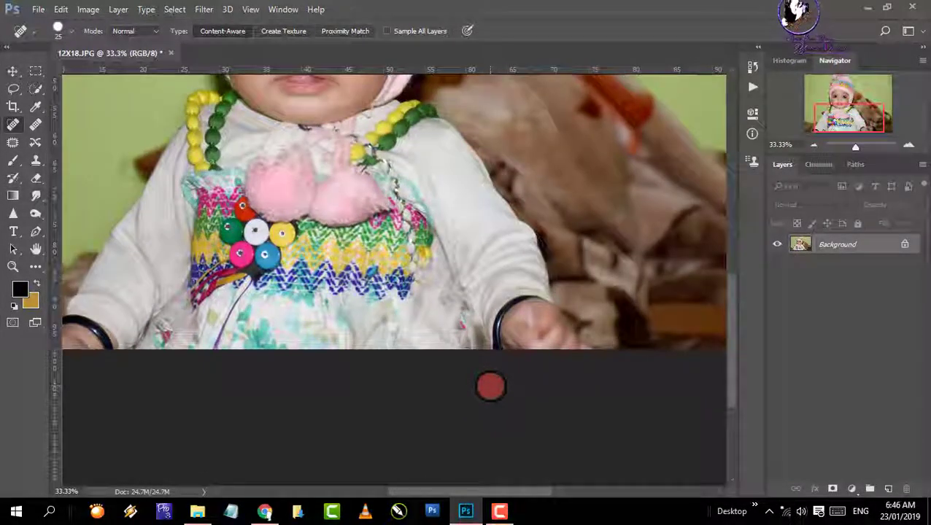
key("ctrl+minus")
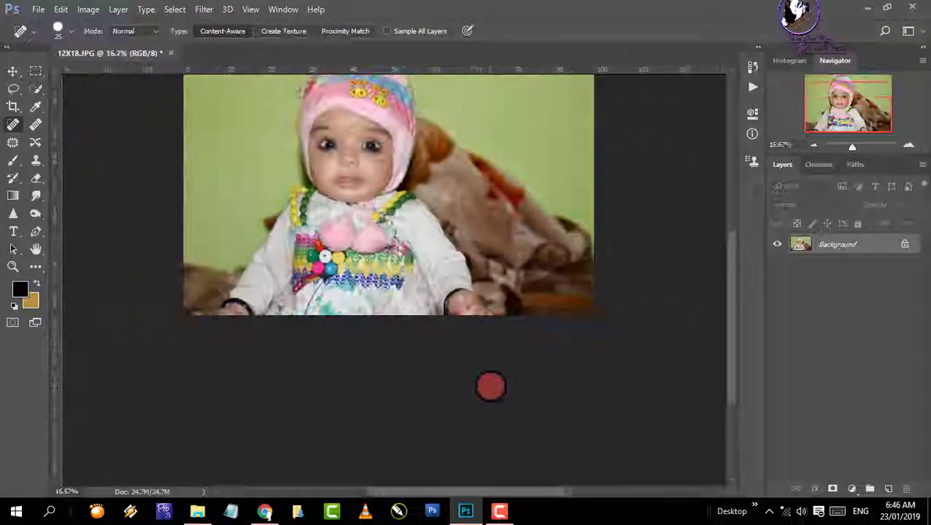
key("ctrl+plus")
key("ctrl+plus")
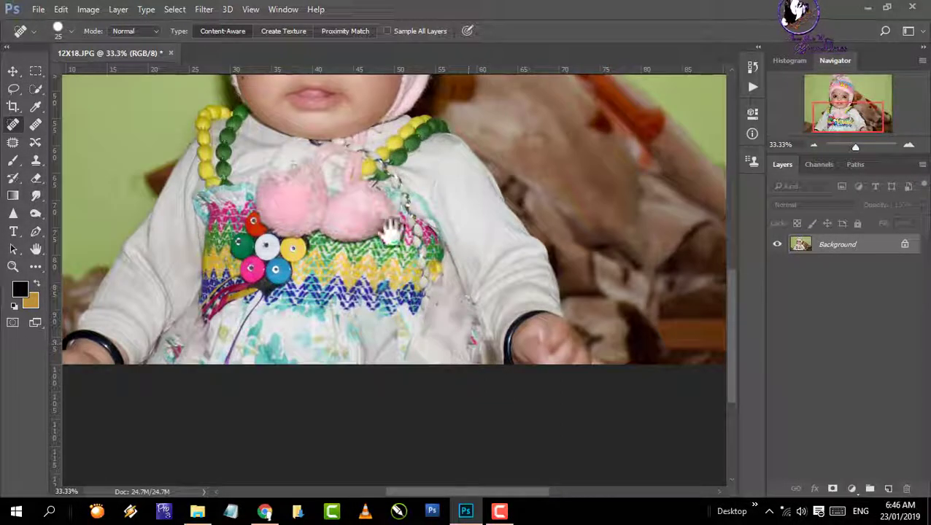
left_click_drag(391, 232, 430, 297)
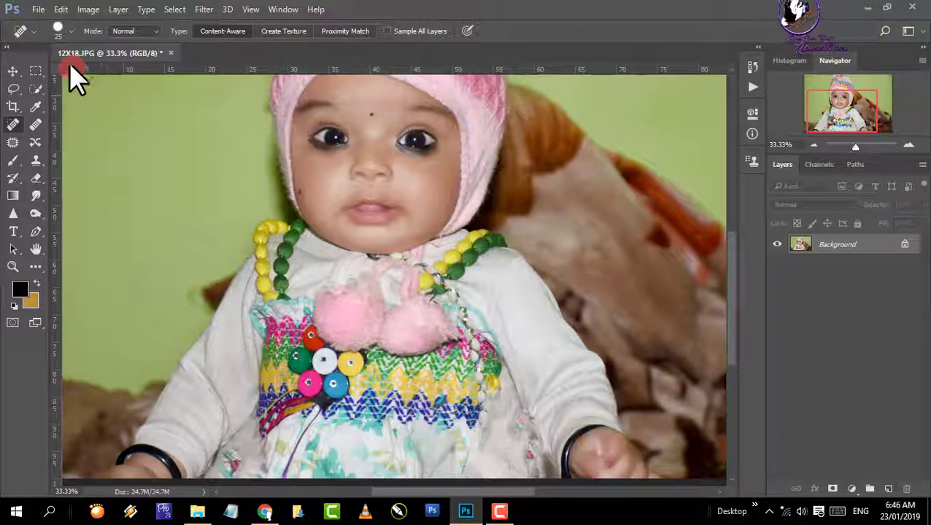
left_click(500, 513)
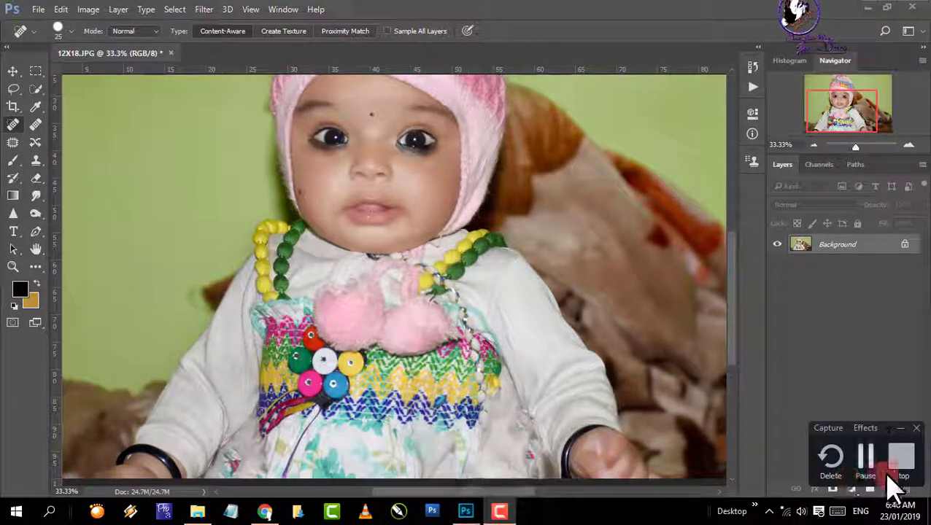